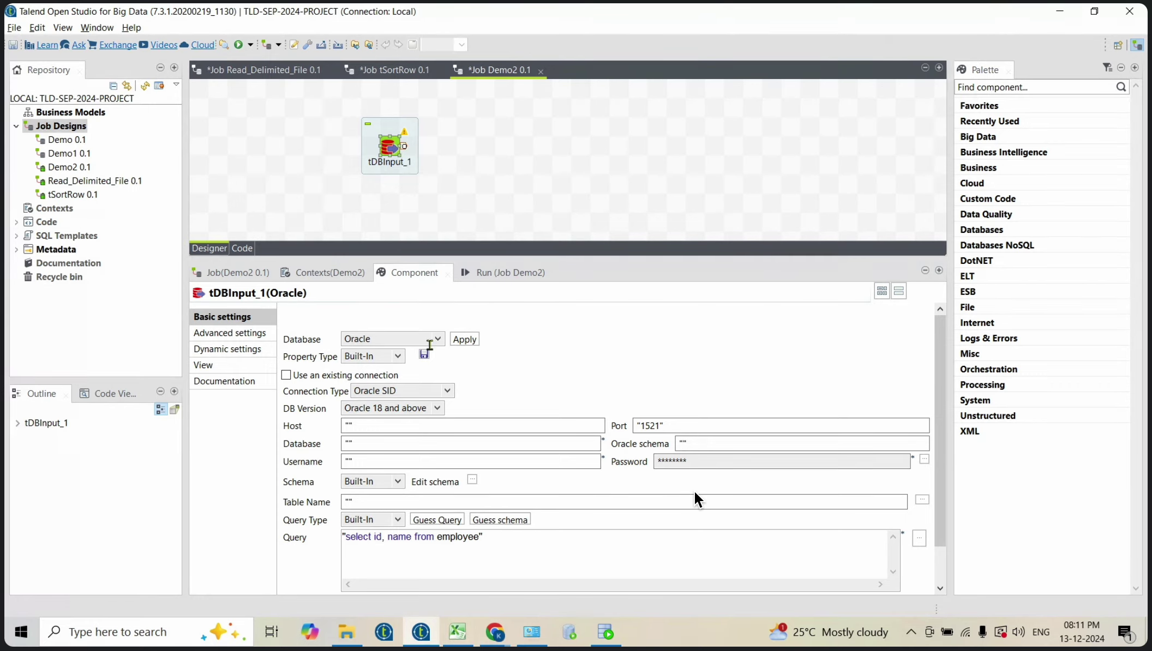
Step: Apply Oracle as tDBInput_1's database type
{"action": "left_click", "coordinate": [464, 339]}
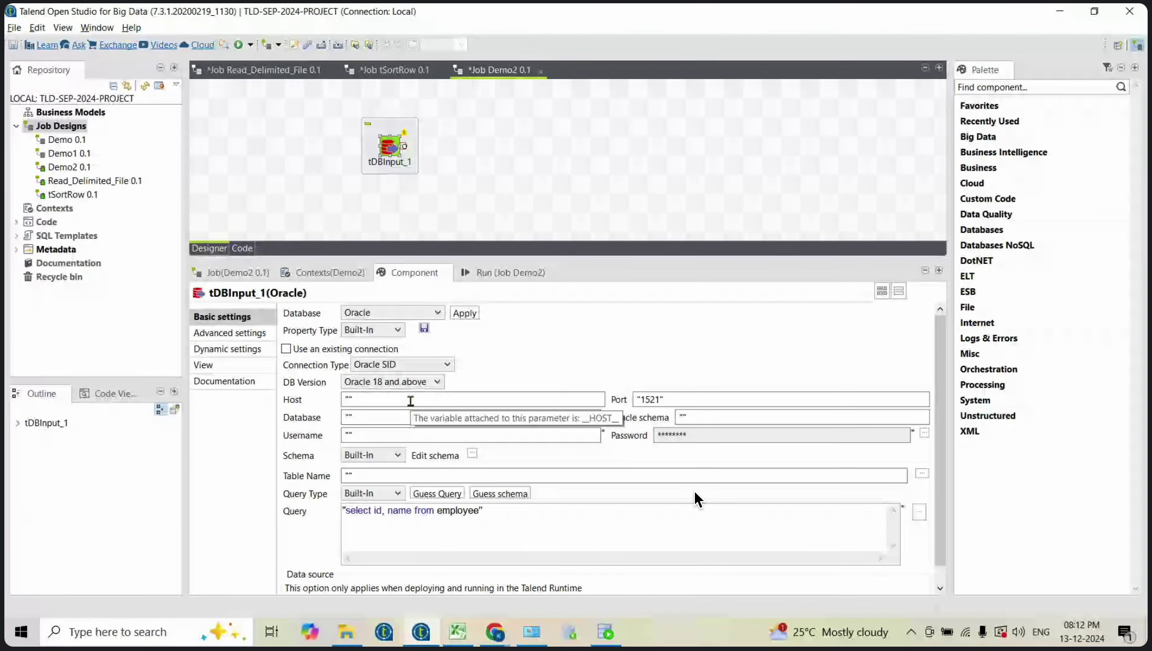
Step: Enter host localhost, database xe, the username, and the account password for the Oracle connection
{"action": "left_click", "coordinate": [352, 400]}
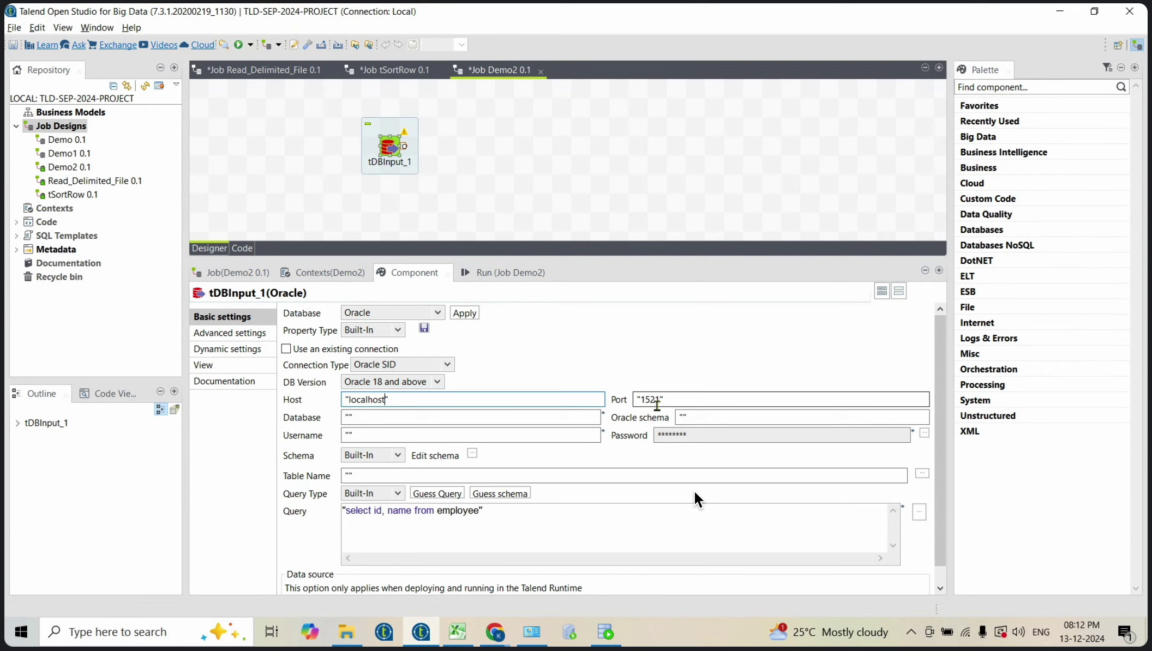
{"action": "left_click", "coordinate": [350, 417]}
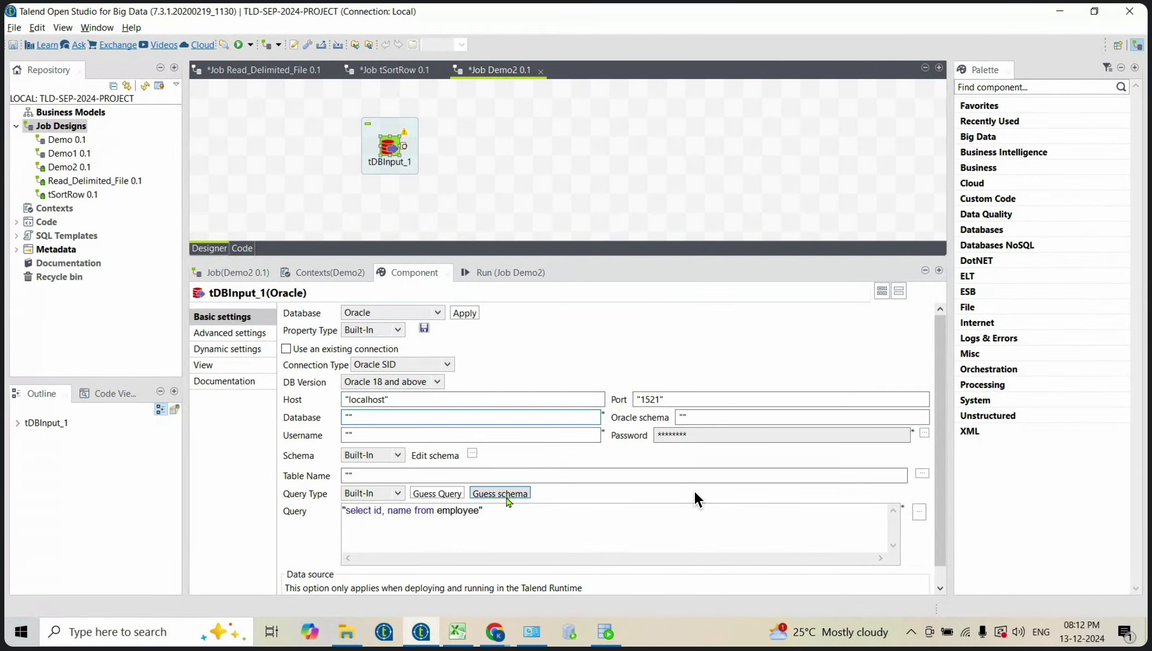
{"action": "left_click", "coordinate": [351, 435]}
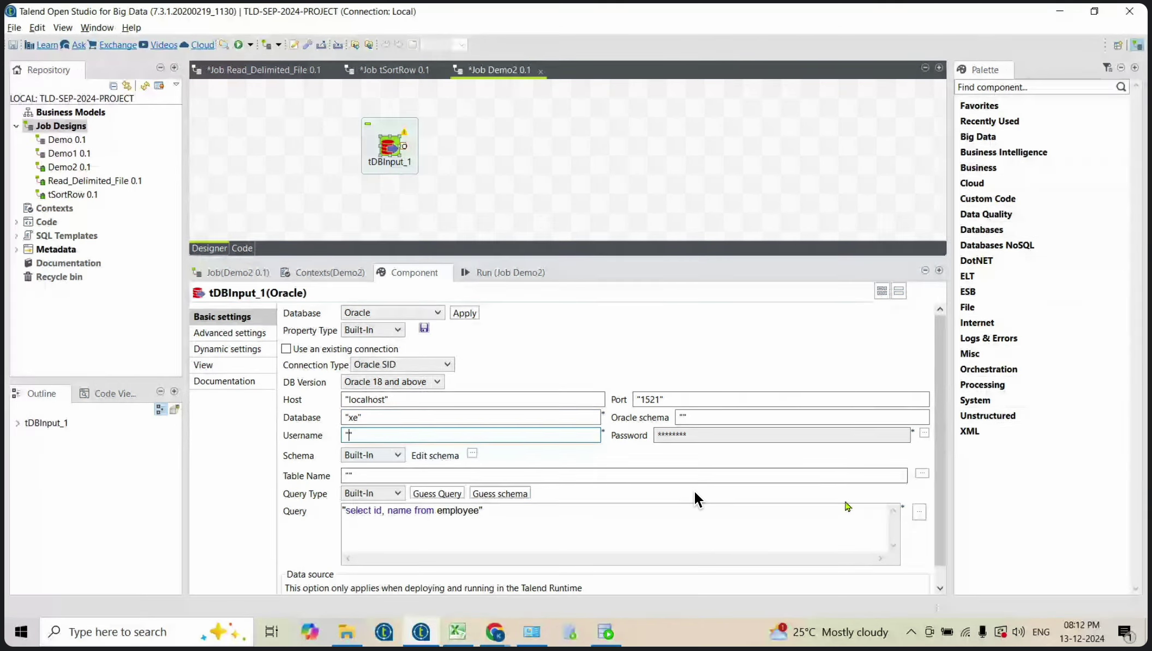
{"action": "type", "text": "SYSTEM"}
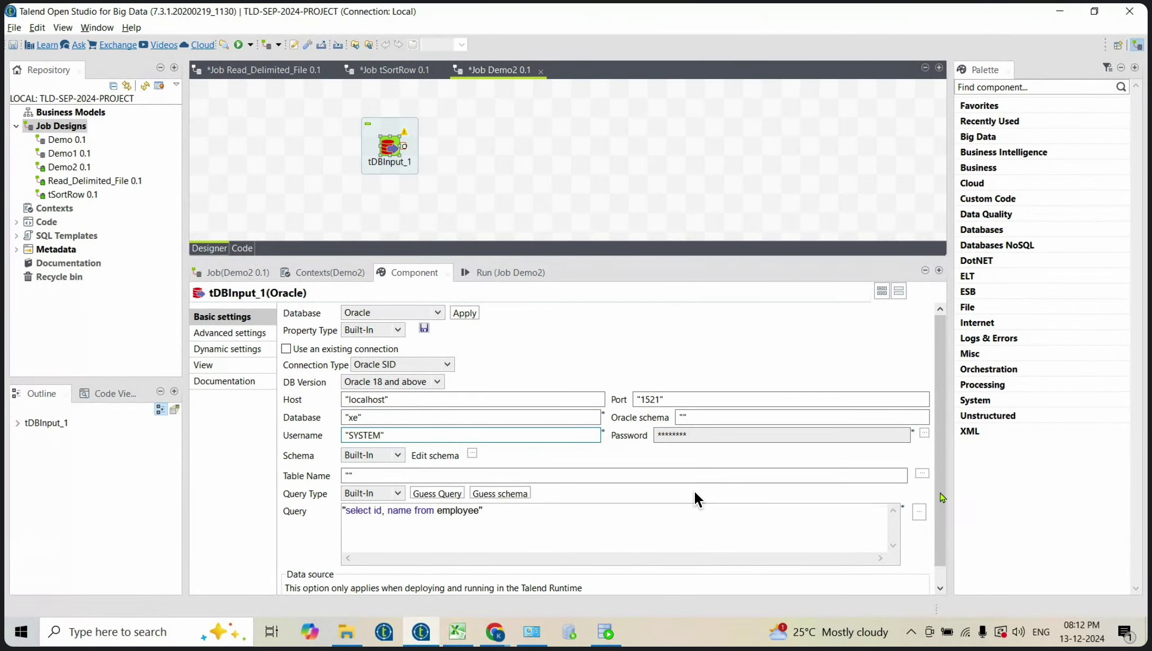
{"action": "left_click", "coordinate": [923, 436]}
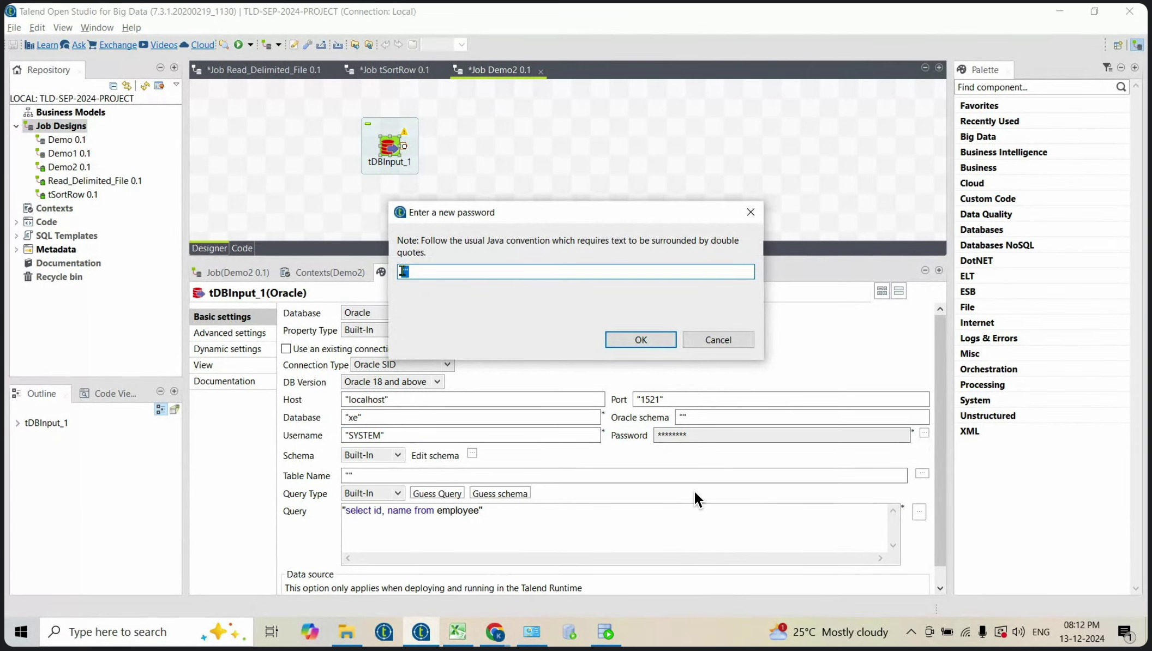
{"action": "type", "text": "\"123\""}
{"action": "left_click", "coordinate": [639, 340]}
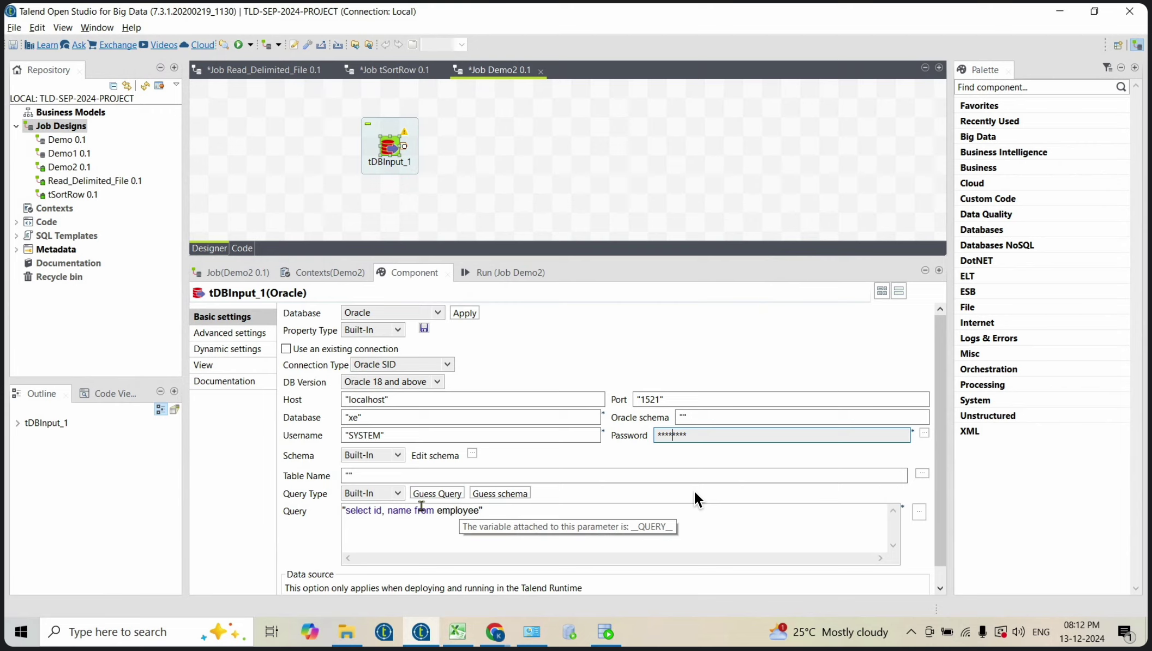
Step: Set Table Name to emp and replace the query with 'select * from emp'
{"action": "left_click", "coordinate": [348, 475]}
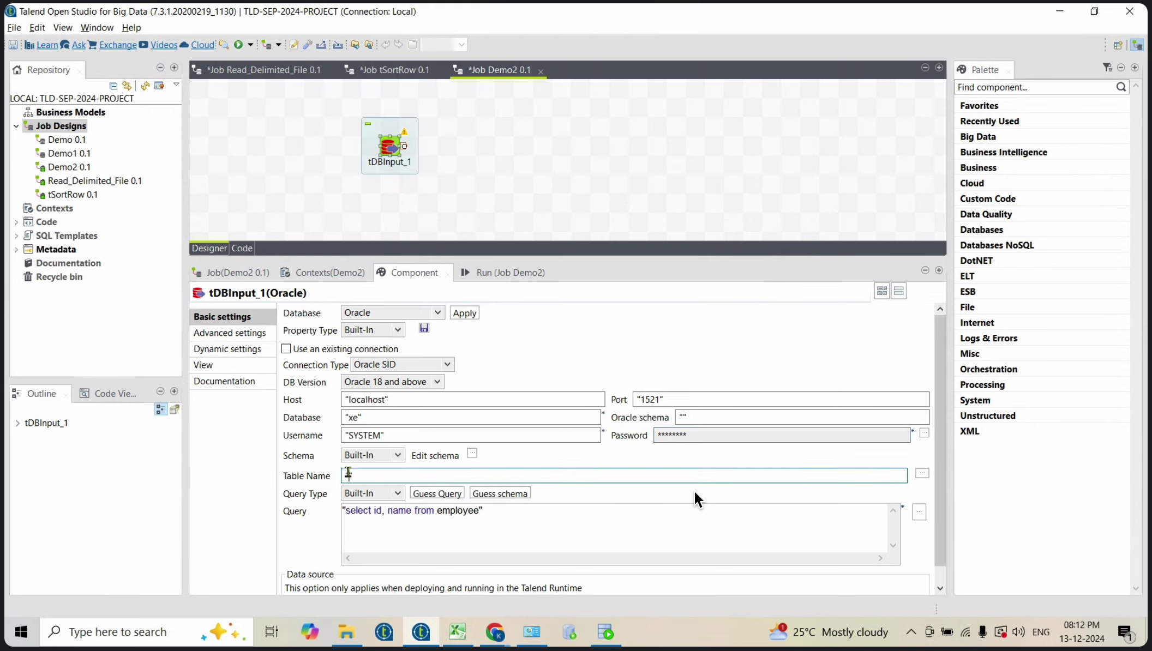
{"action": "type", "text": "emp\""}
{"action": "left_click_drag", "start_coordinate": [479, 511], "coordinate": [345, 518]}
{"action": "type", "text": "select "}
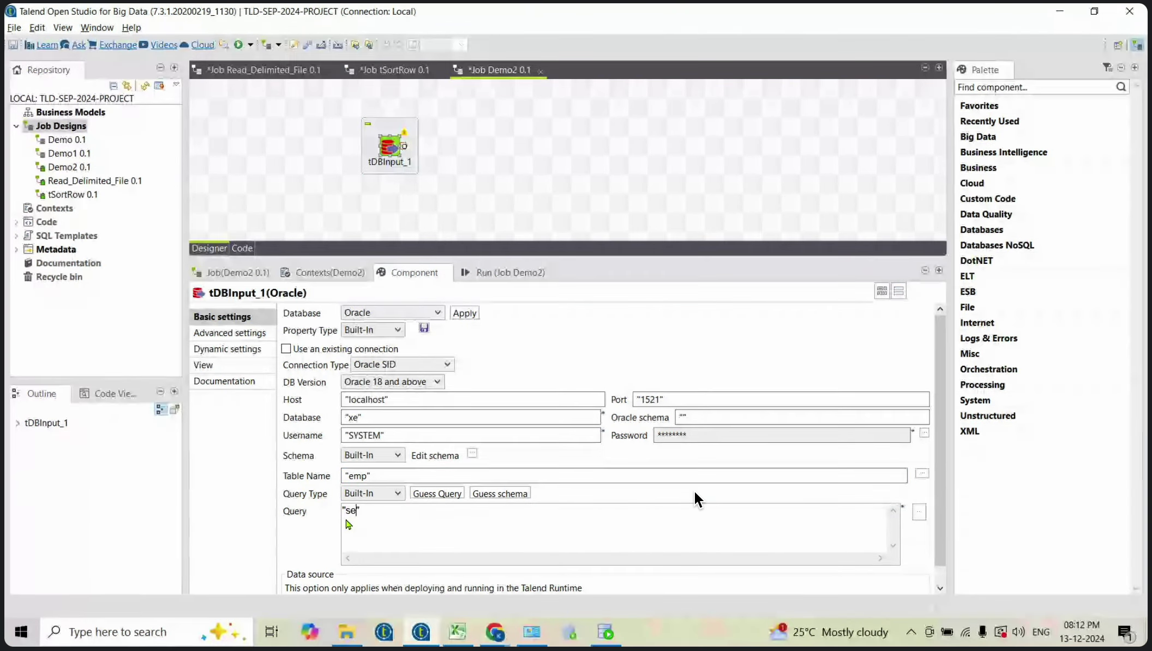
{"action": "type", "text": "* from emp"}
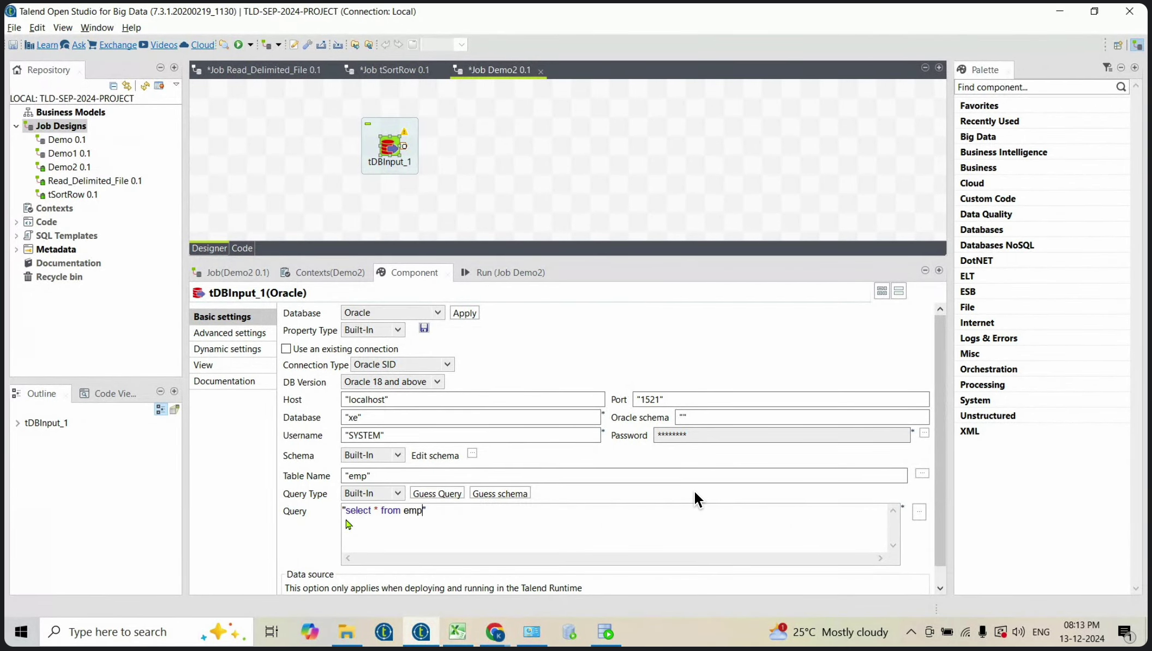
{"action": "left_click", "coordinate": [472, 455]}
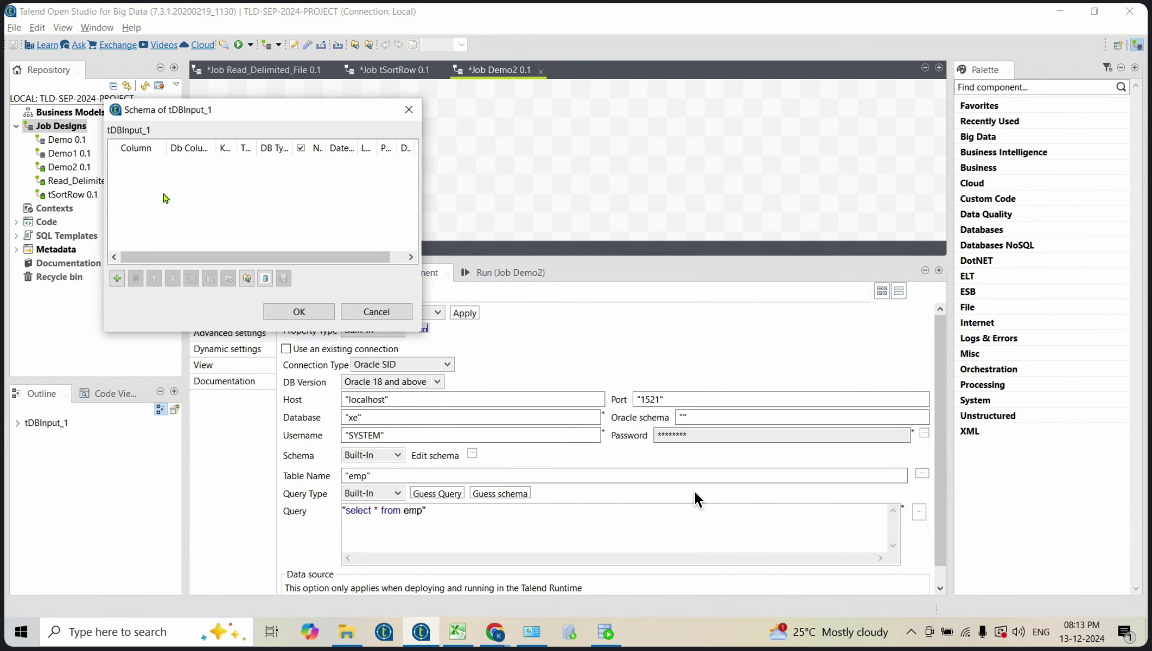
Step: Close the still-empty schema and guess the schema to load ID, NAME, SALARY and DEPT
{"action": "left_click", "coordinate": [299, 311]}
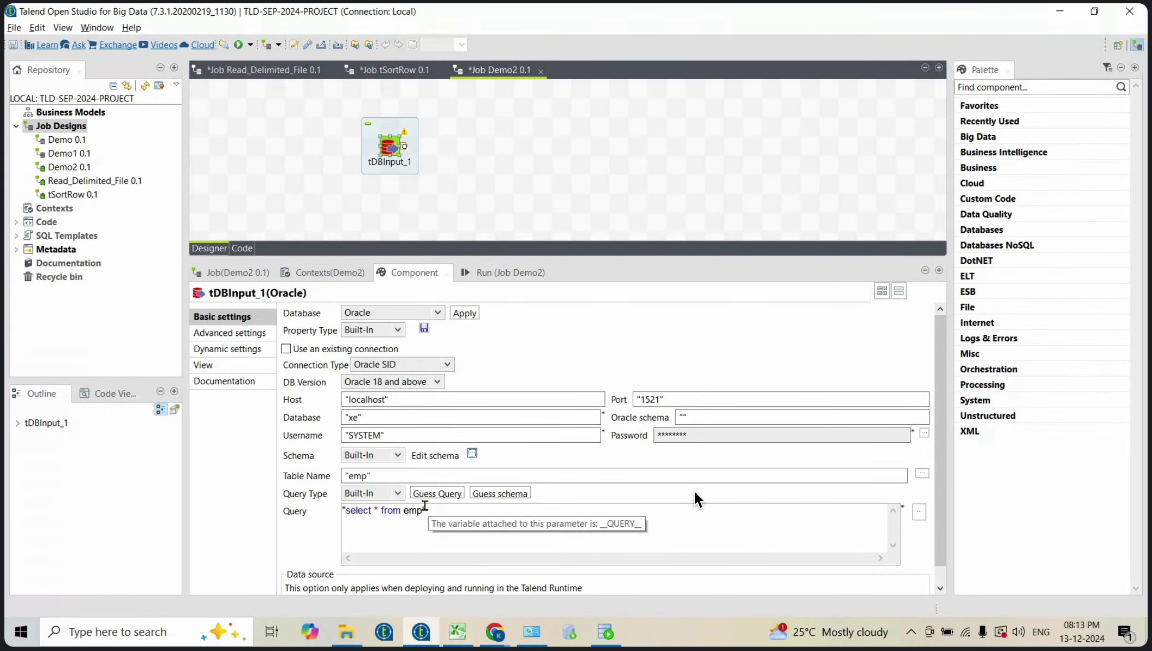
{"action": "left_click", "coordinate": [470, 455]}
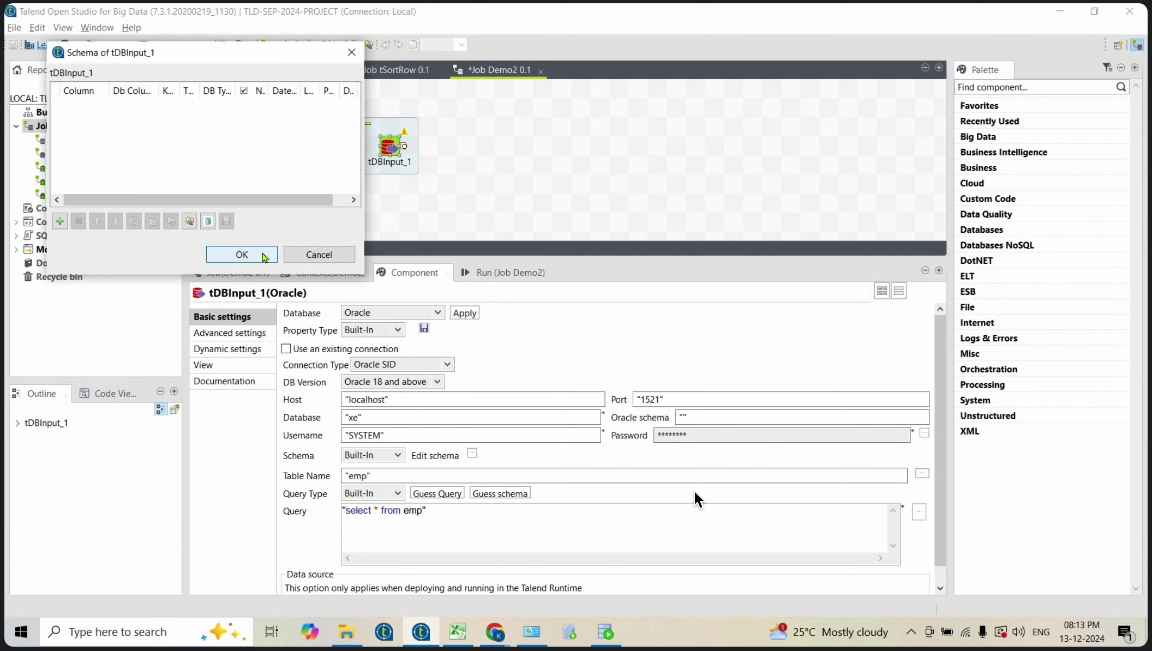
{"action": "left_click", "coordinate": [242, 254]}
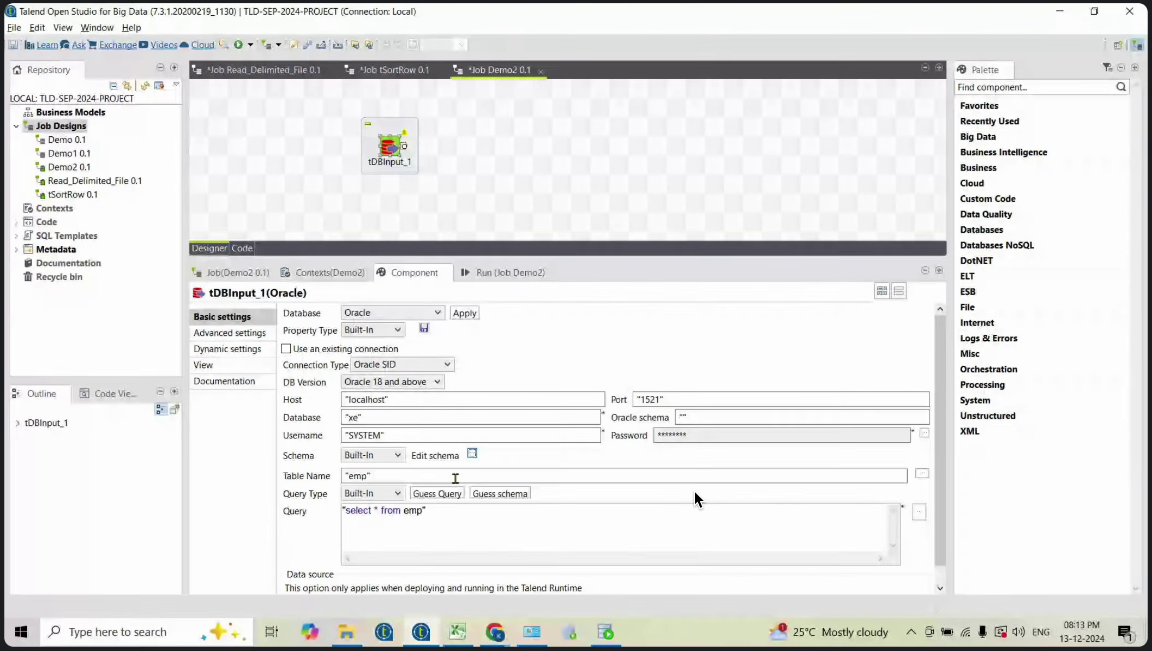
{"action": "left_click", "coordinate": [514, 499]}
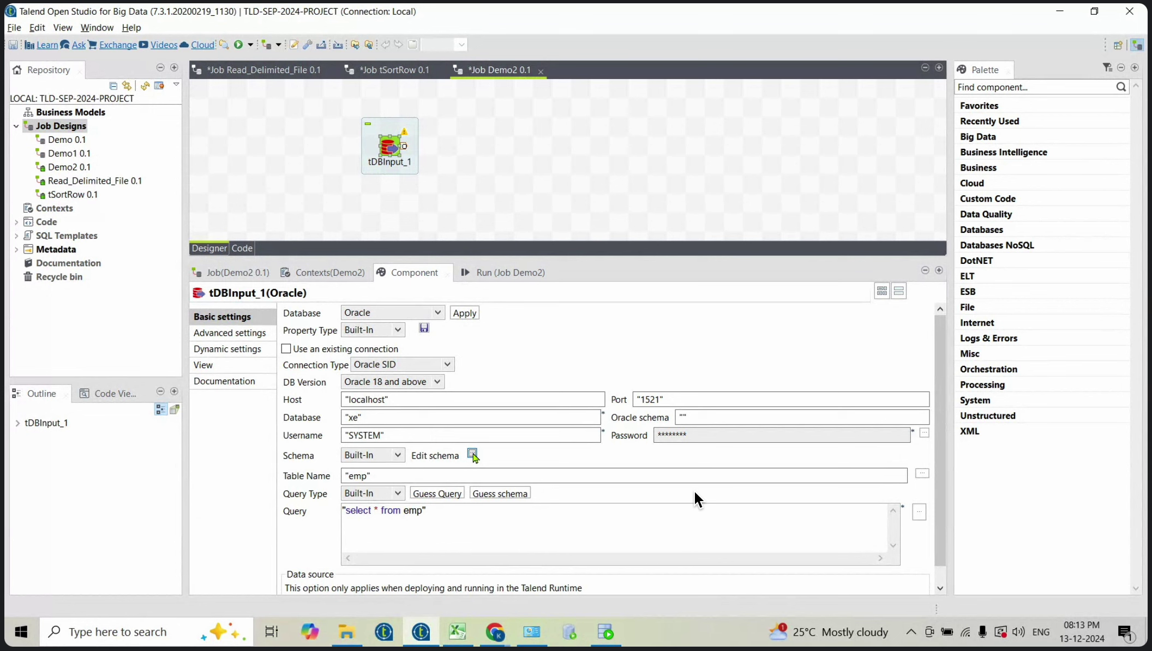
{"action": "left_click", "coordinate": [506, 494]}
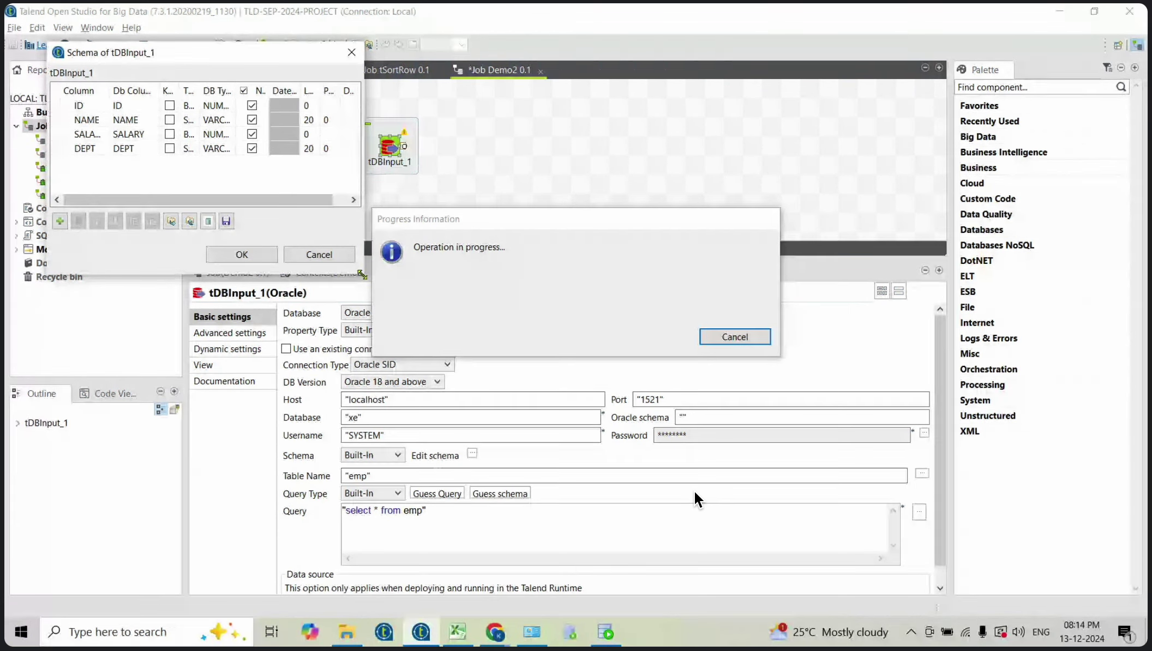
Step: Enlarge the schema editor and change the ID column's type to Integer
{"action": "left_click_drag", "start_coordinate": [362, 274], "coordinate": [502, 376]}
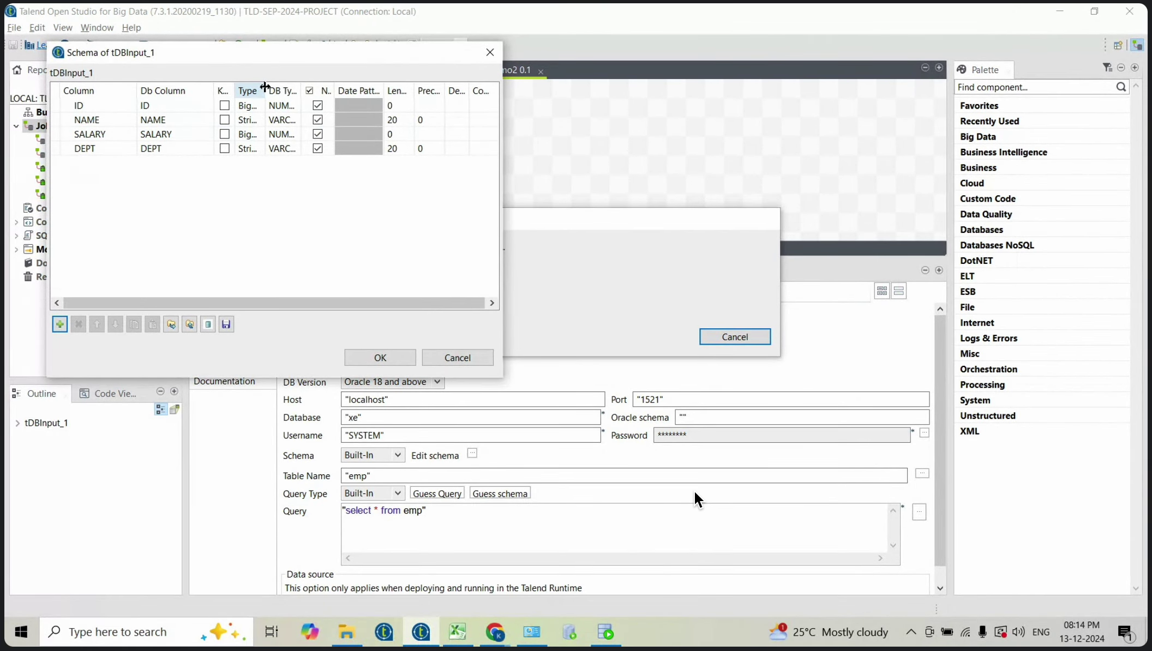
{"action": "left_click_drag", "start_coordinate": [265, 91], "coordinate": [294, 92]}
{"action": "left_click", "coordinate": [276, 108]}
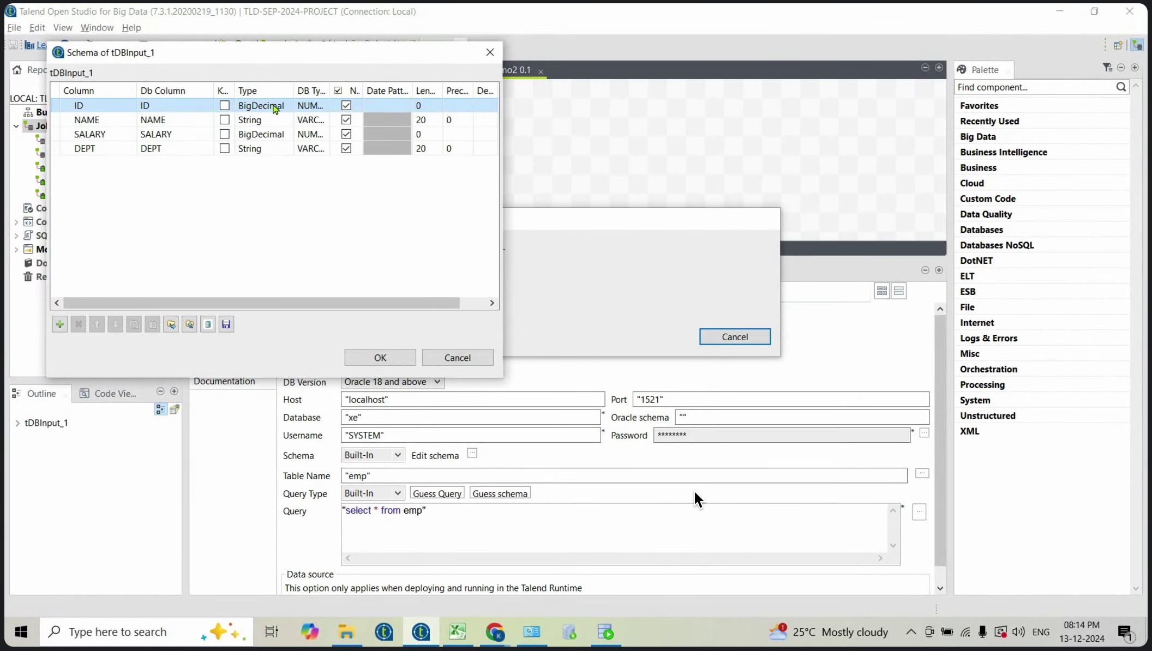
{"action": "left_click", "coordinate": [273, 104]}
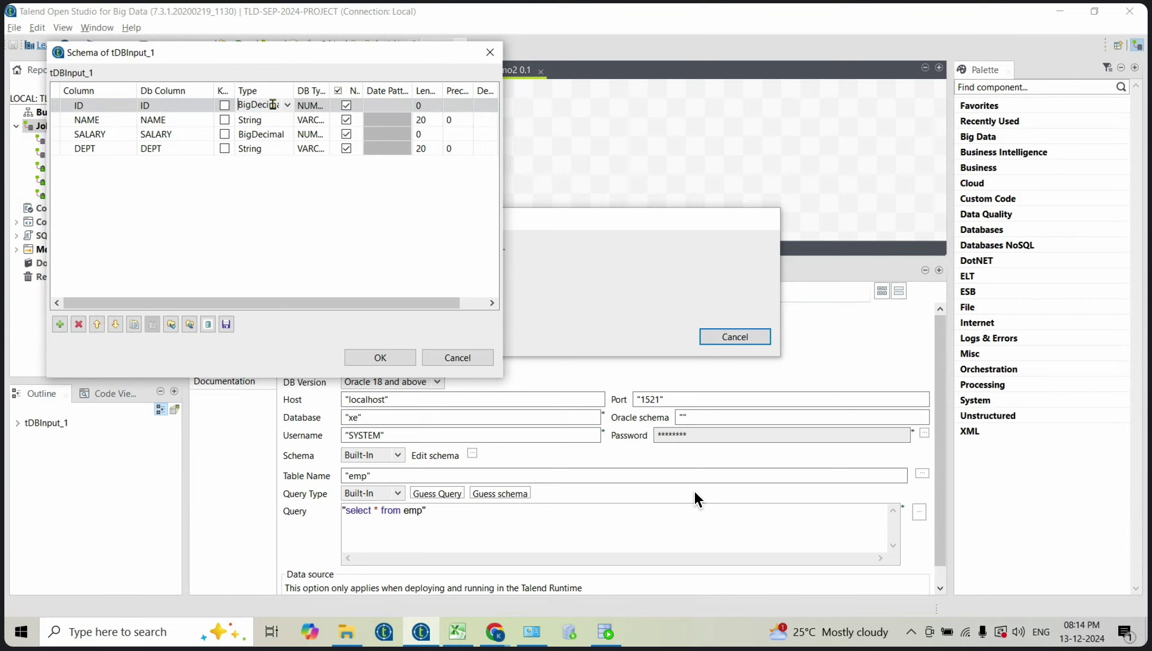
{"action": "left_click", "coordinate": [289, 108]}
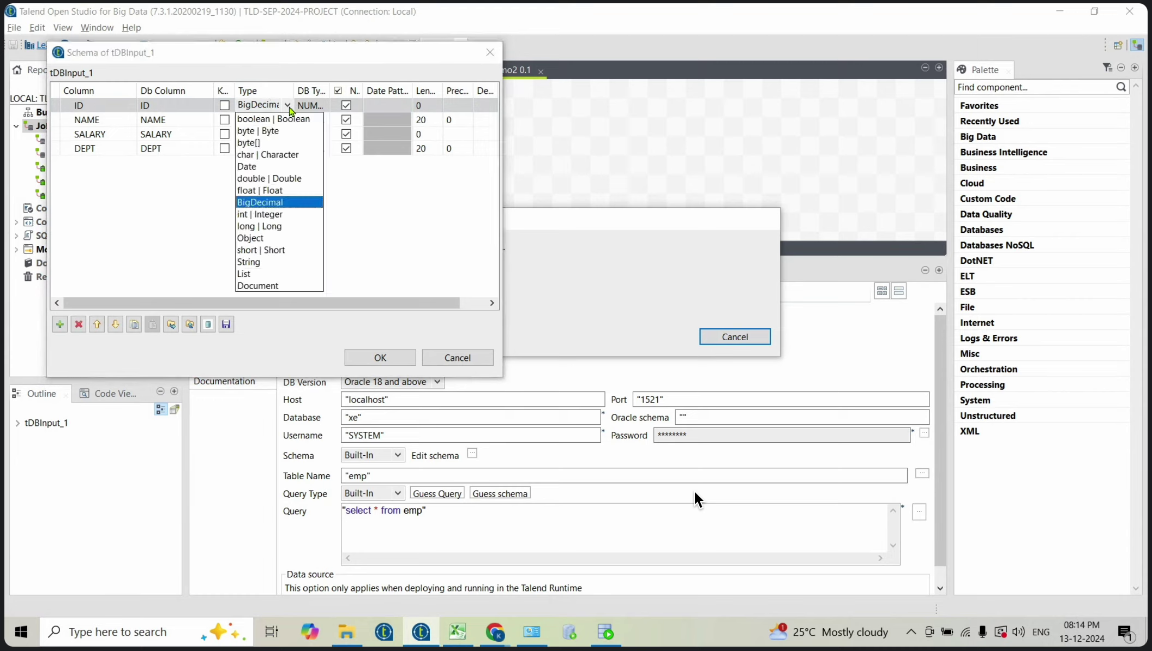
{"action": "left_click", "coordinate": [260, 215]}
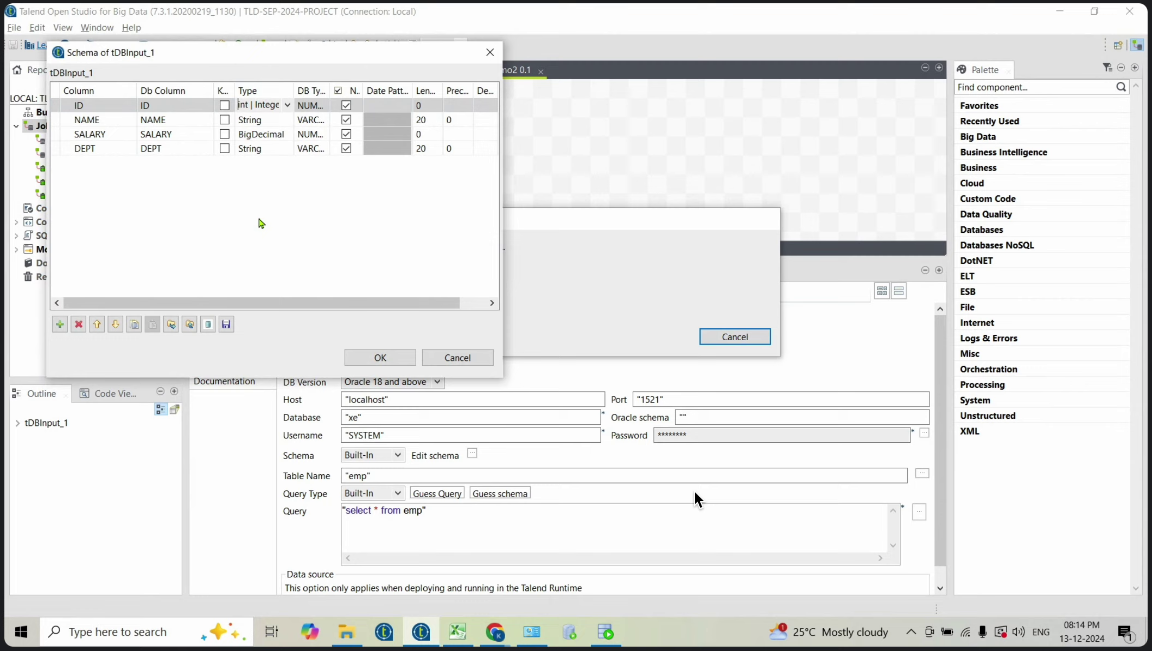
Step: Change SALARY's type to Integer, save the schema, and reopen it to verify
{"action": "left_click", "coordinate": [270, 135]}
{"action": "left_click", "coordinate": [271, 137]}
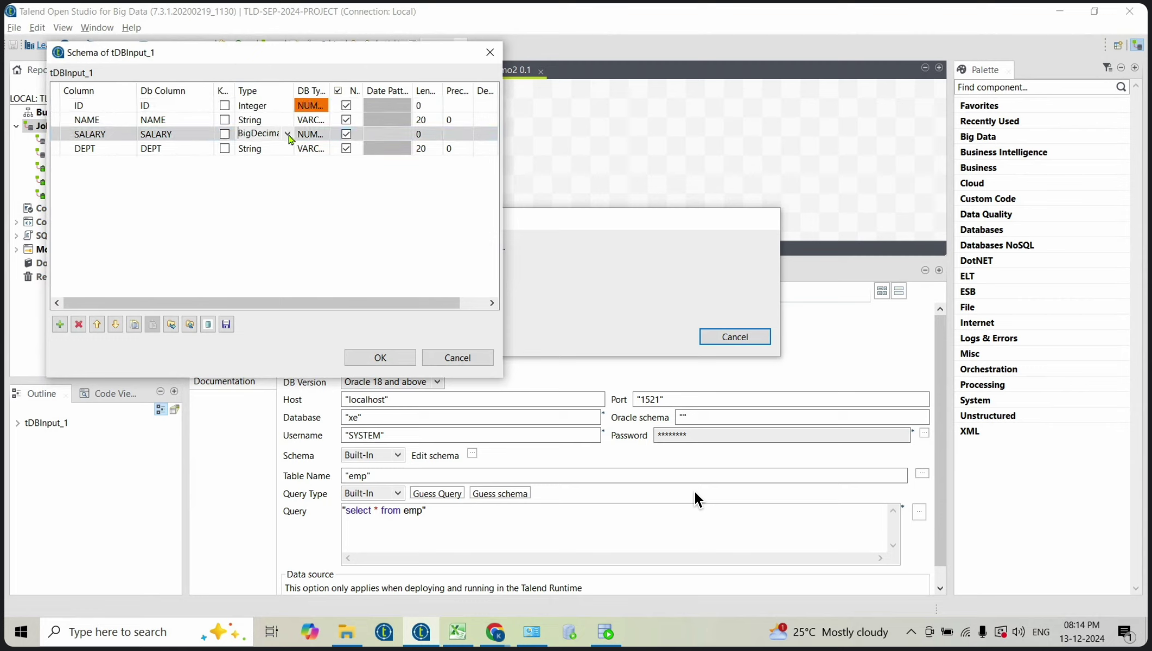
{"action": "left_click", "coordinate": [287, 135]}
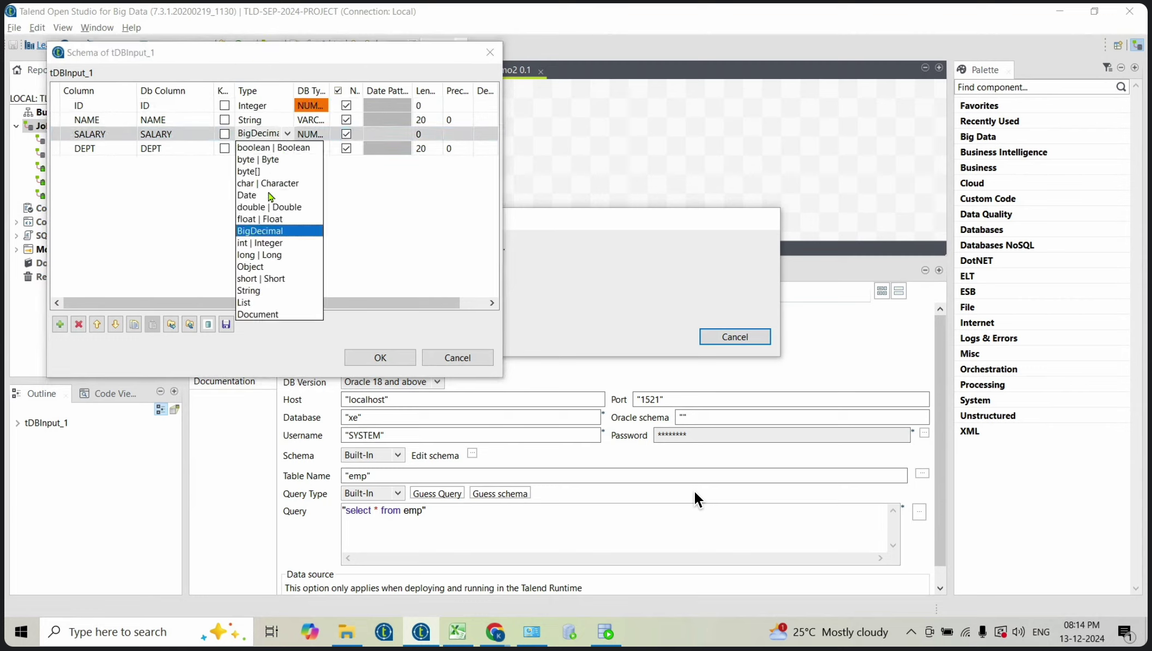
{"action": "left_click", "coordinate": [270, 244]}
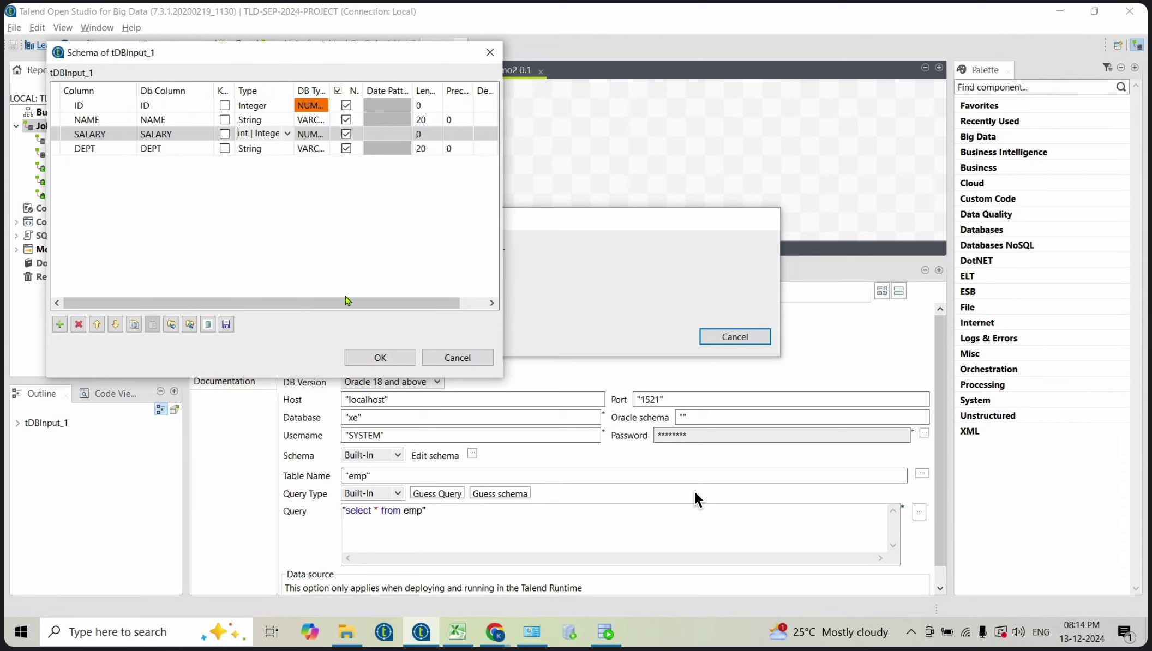
{"action": "left_click", "coordinate": [380, 359]}
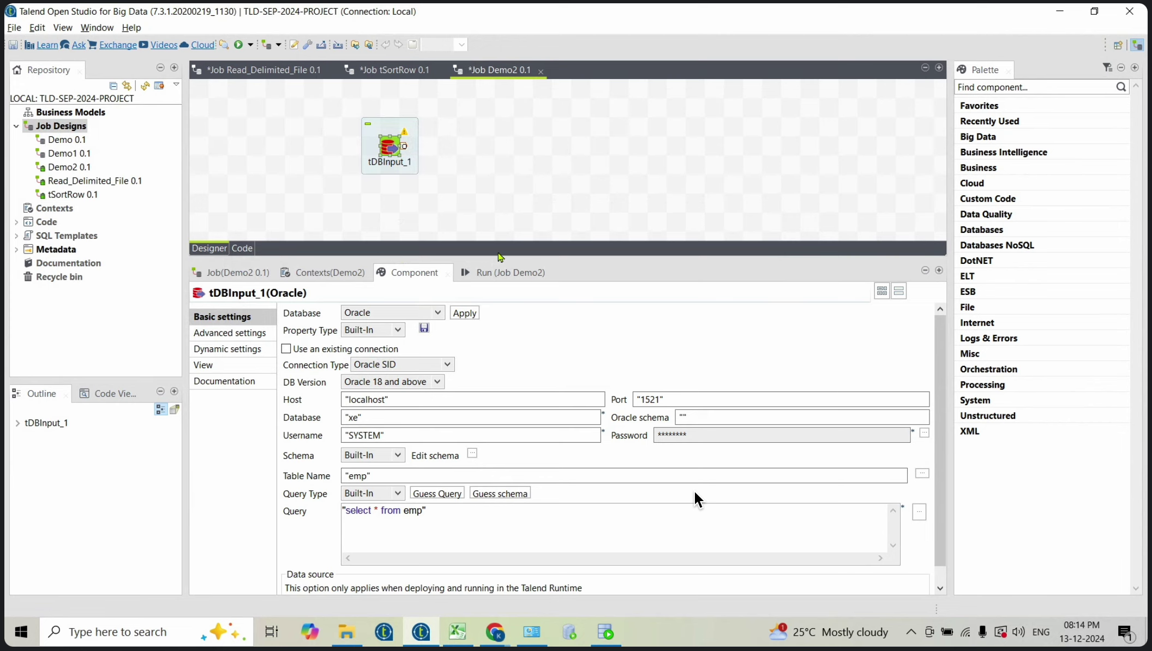
{"action": "left_click", "coordinate": [472, 454]}
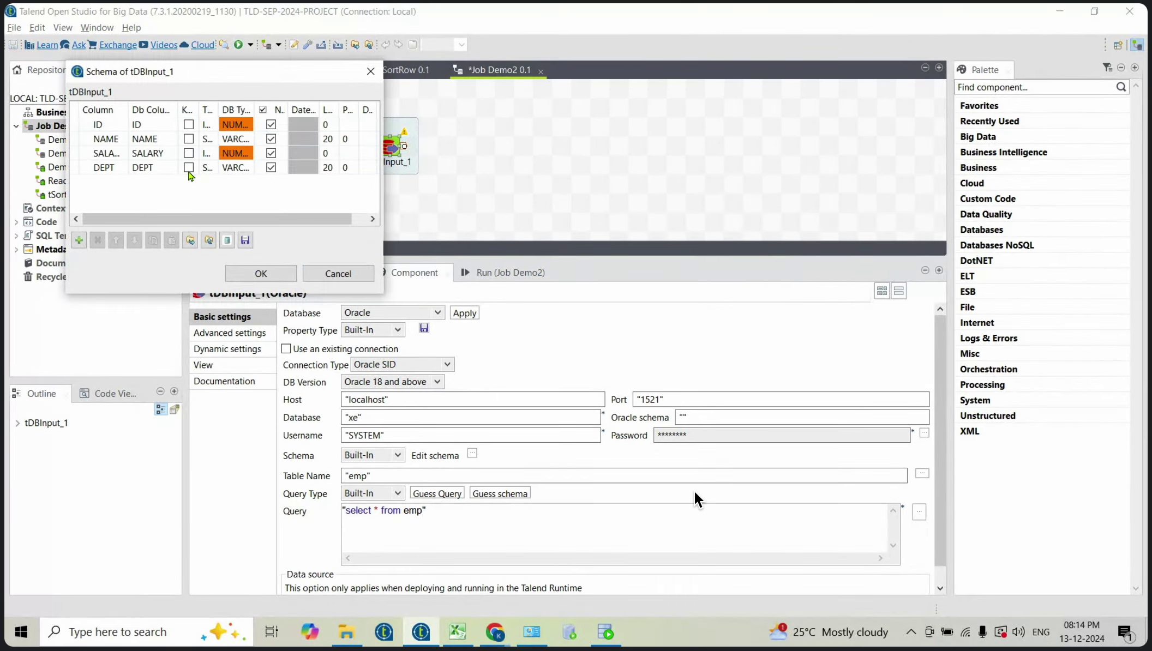
{"action": "left_click", "coordinate": [260, 273]}
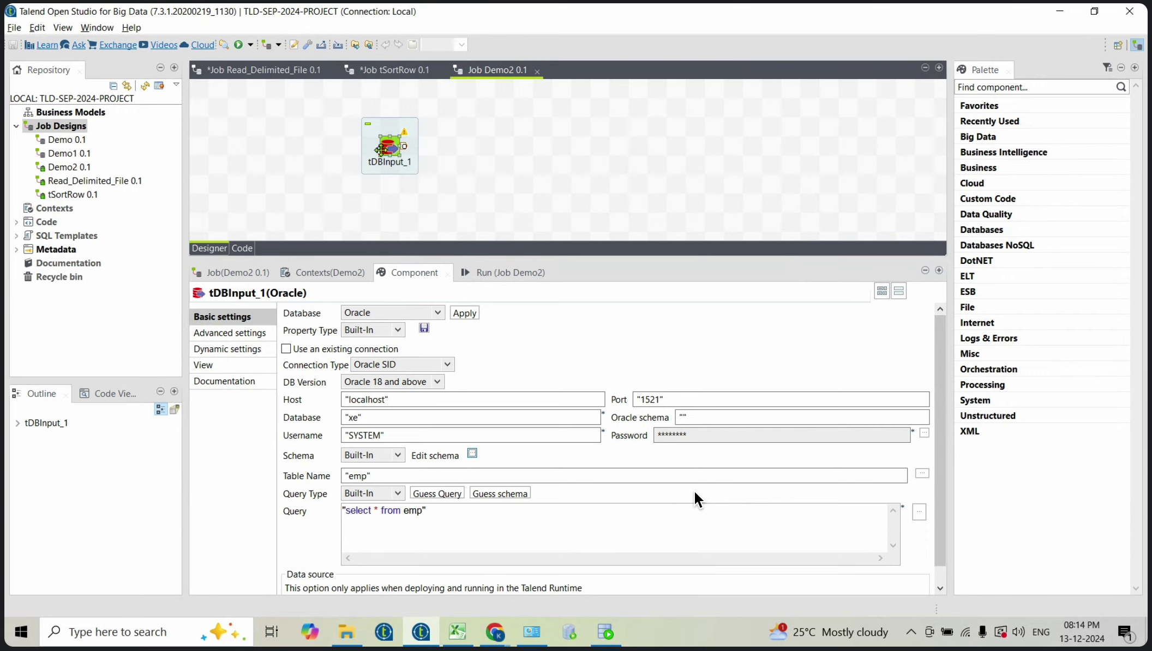
Step: Add a tLogRow component set to print rows in table mode
{"action": "left_click", "coordinate": [526, 151]}
{"action": "type", "text": "tlog"}
{"action": "key", "text": "Return"}
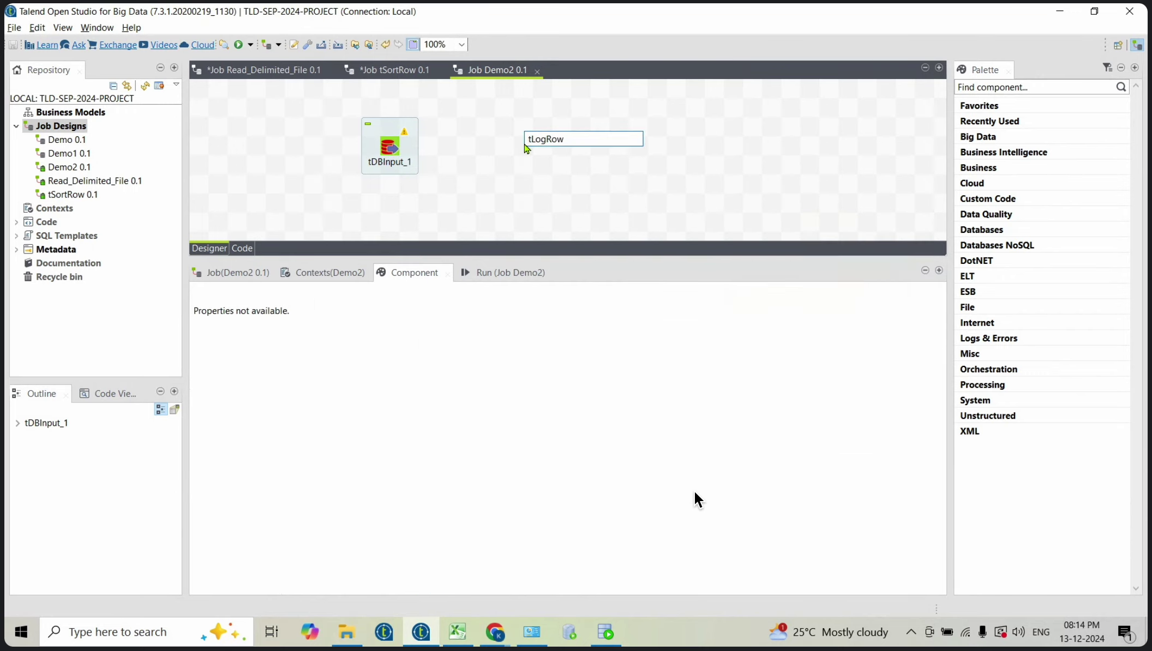
{"action": "left_click", "coordinate": [288, 357]}
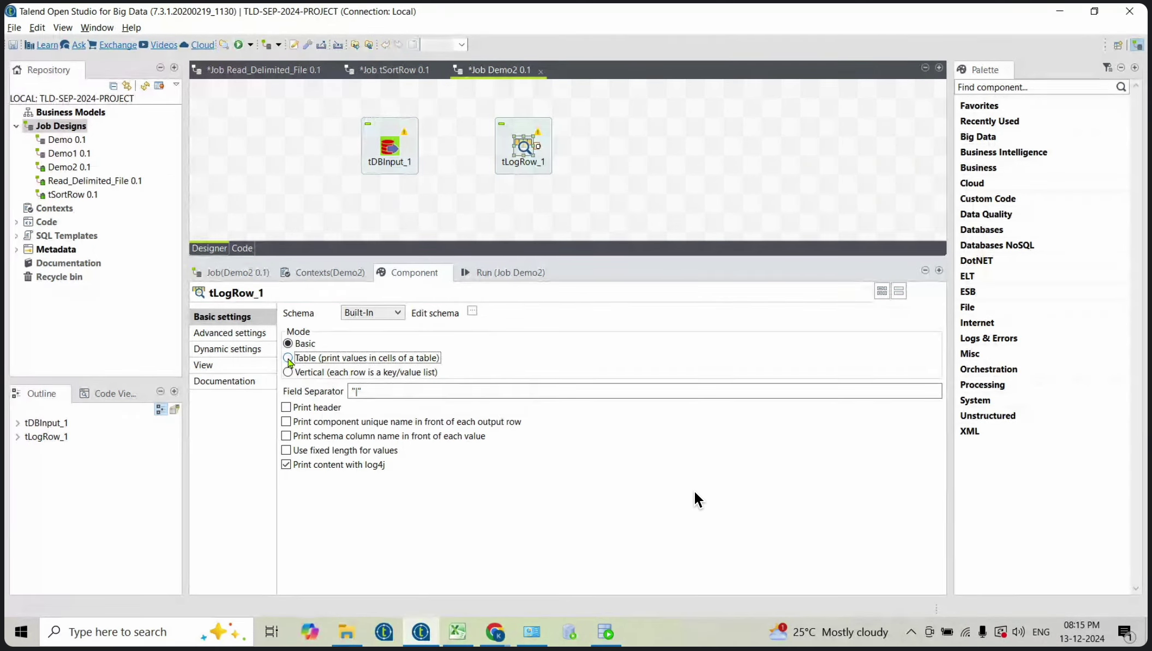
Step: Link tDBInput_1 to tLogRow_1 with a Main row, sync columns, and clear the run log
{"action": "left_click", "coordinate": [391, 147]}
{"action": "right_click", "coordinate": [391, 148]}
{"action": "mouse_move", "coordinate": [434, 152]}
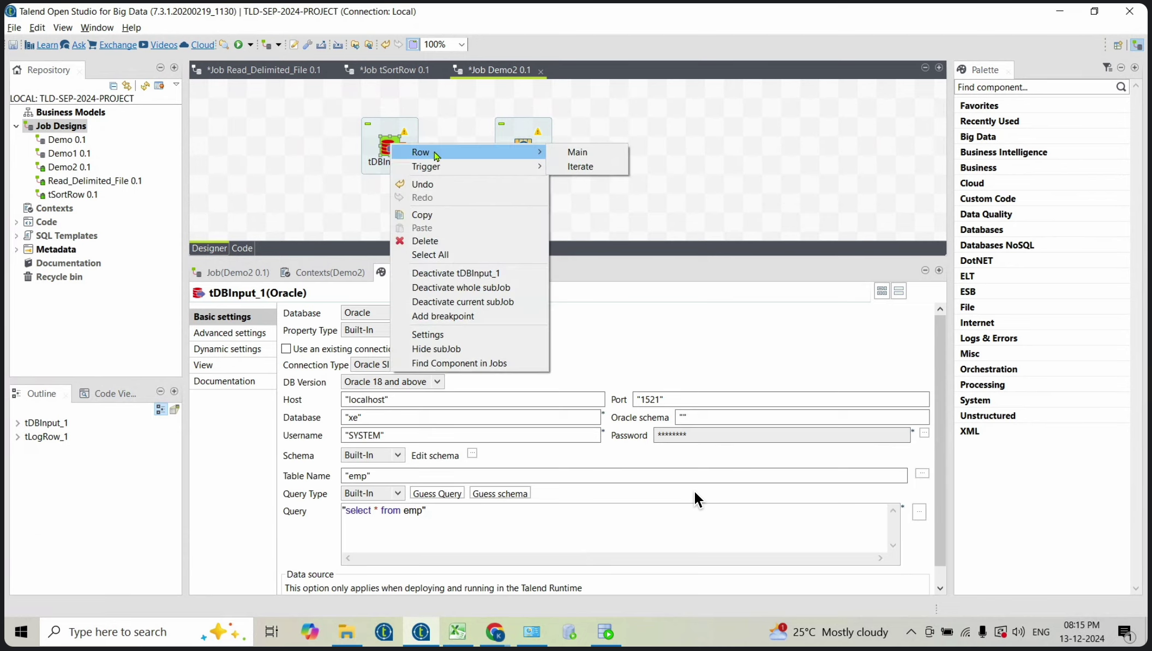
{"action": "left_click", "coordinate": [577, 153]}
{"action": "left_click", "coordinate": [523, 145]}
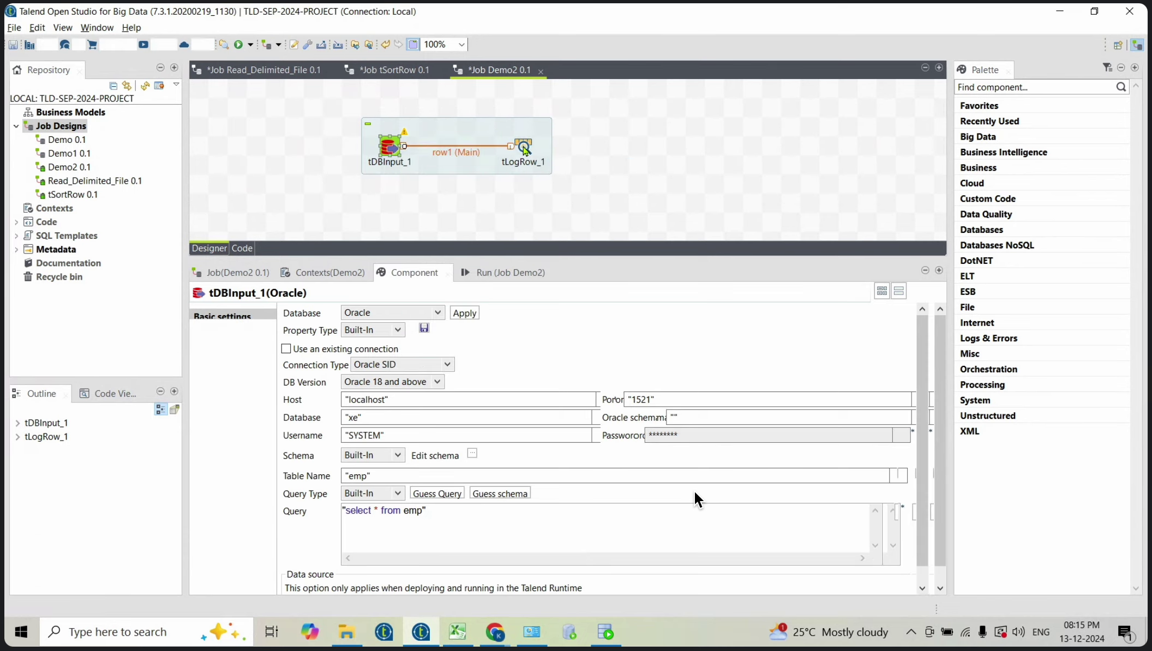
{"action": "left_click", "coordinate": [488, 316]}
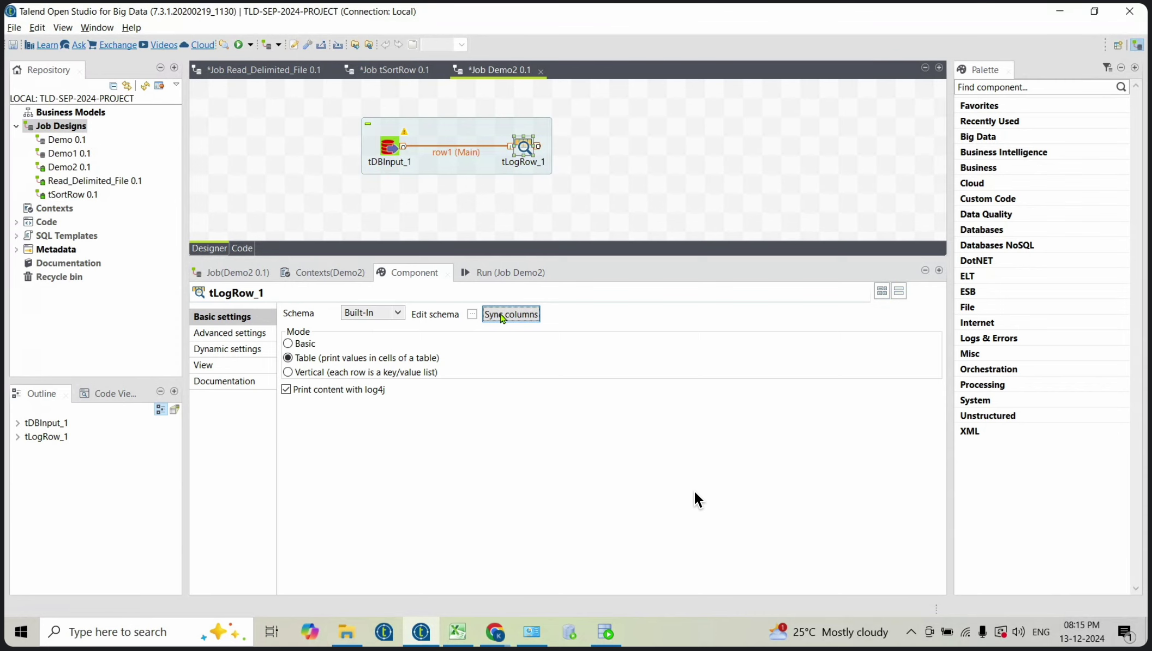
{"action": "left_click", "coordinate": [490, 273]}
{"action": "left_click", "coordinate": [437, 328]}
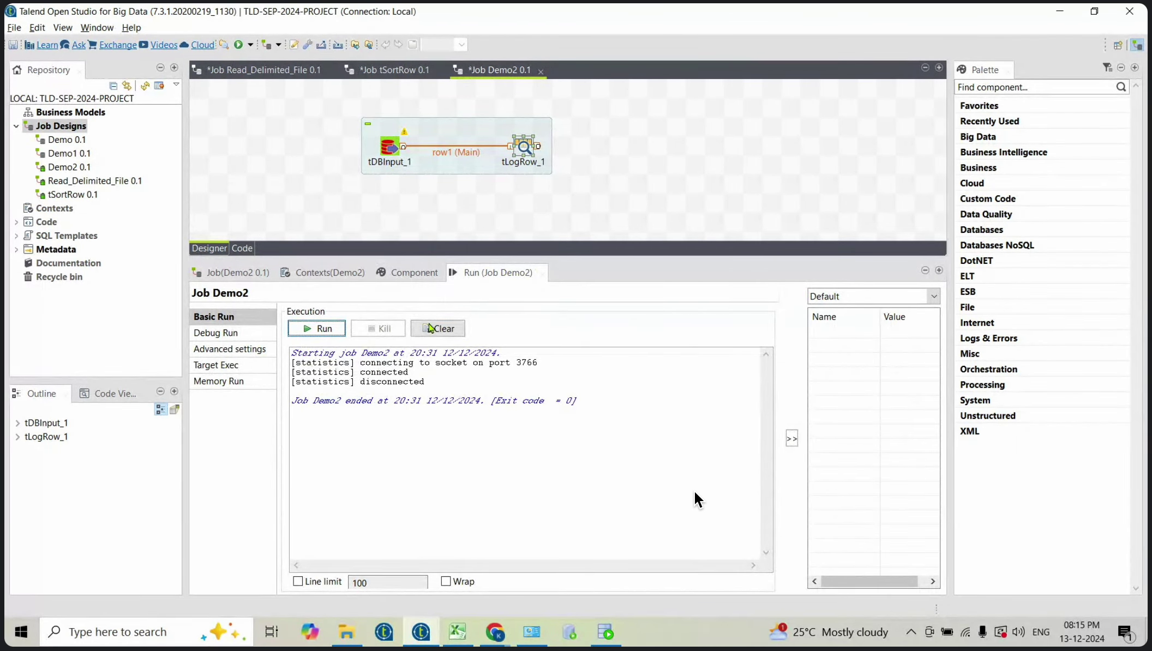
Step: Run Demo2, select the output rows 101 and 102, and reopen tDBInput_1's settings
{"action": "left_click", "coordinate": [336, 331]}
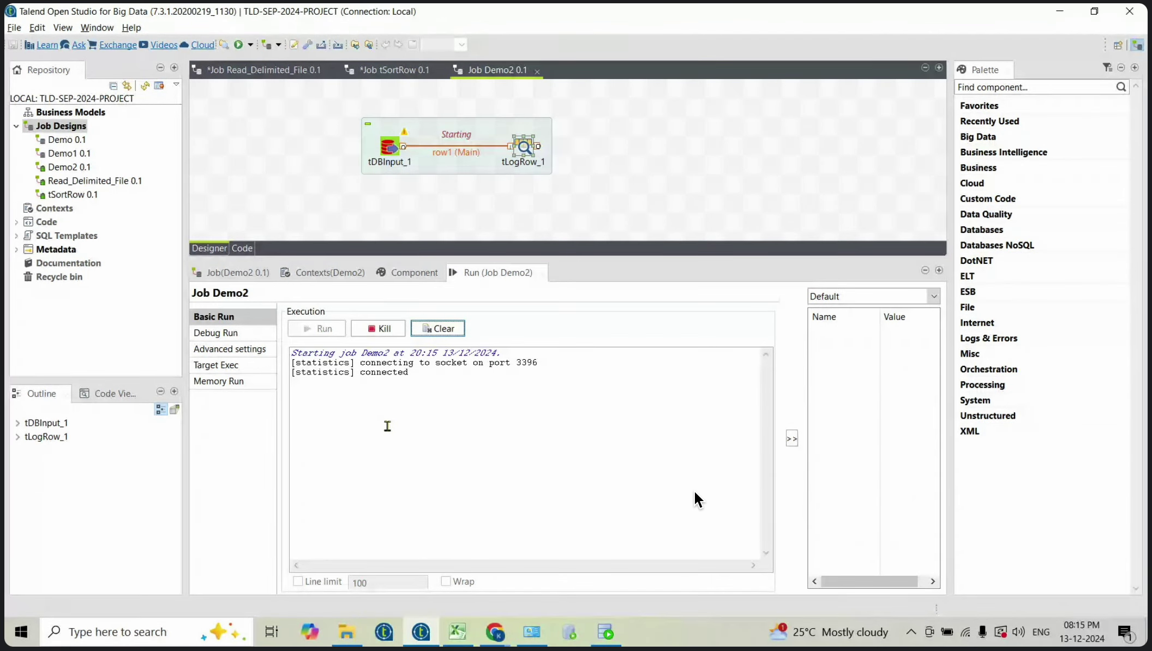
{"action": "left_click_drag", "start_coordinate": [414, 440], "coordinate": [283, 432]}
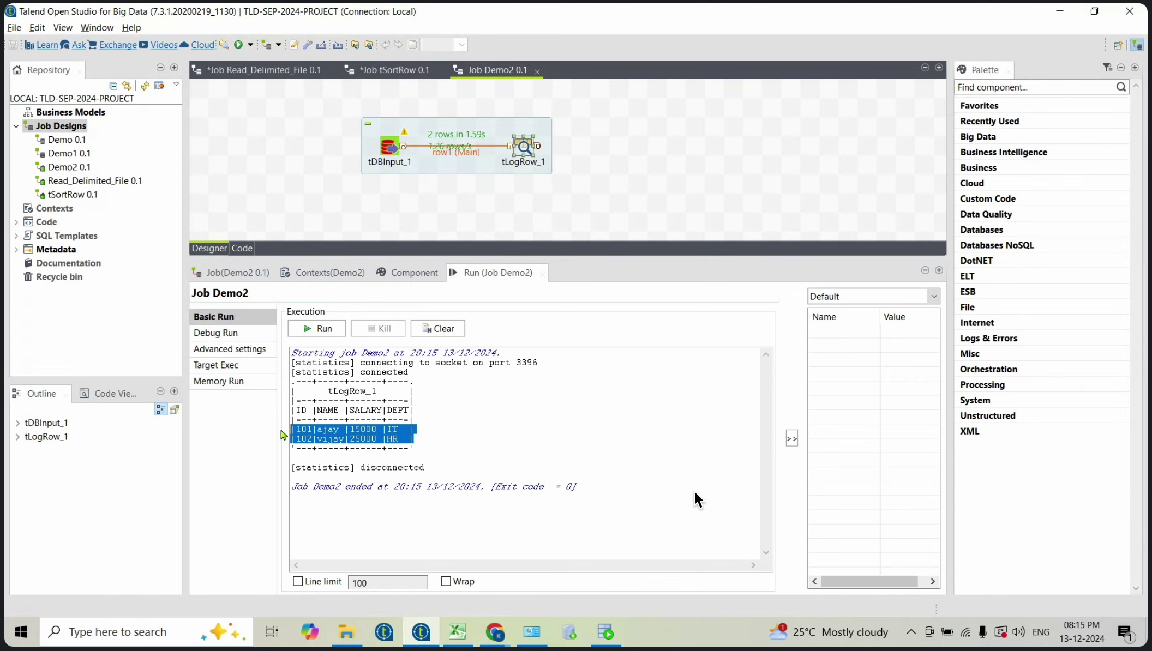
{"action": "double_click", "coordinate": [389, 147]}
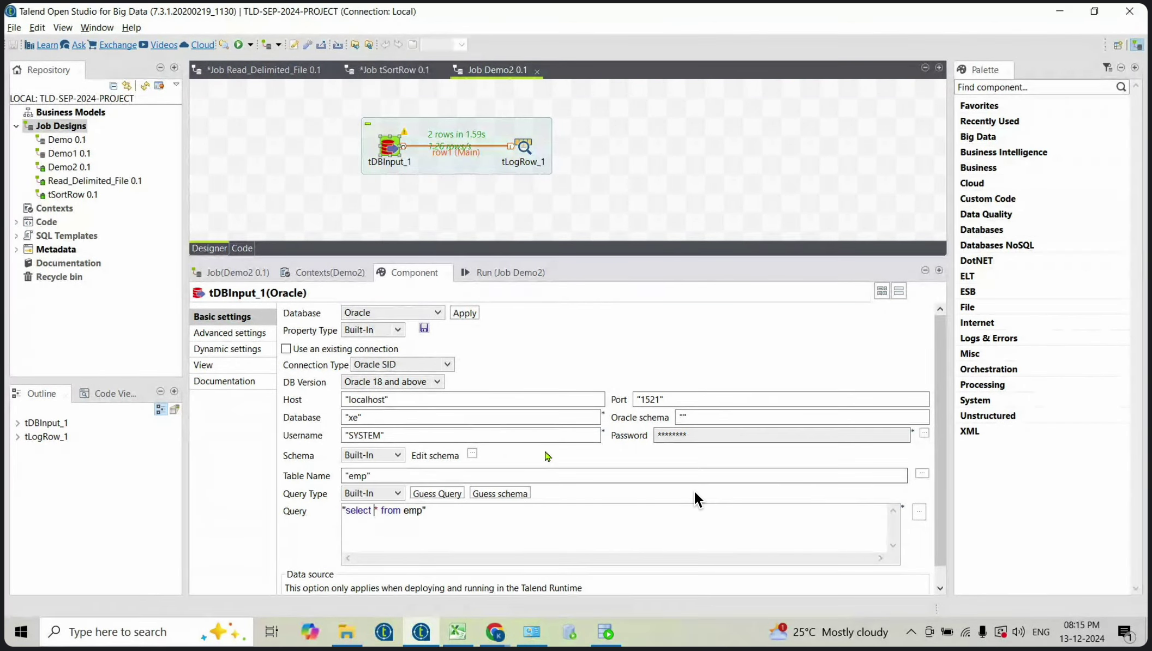
Step: Change the query to 'select id,name,salary from emp' and guess the schema from it
{"action": "key", "text": "Delete"}
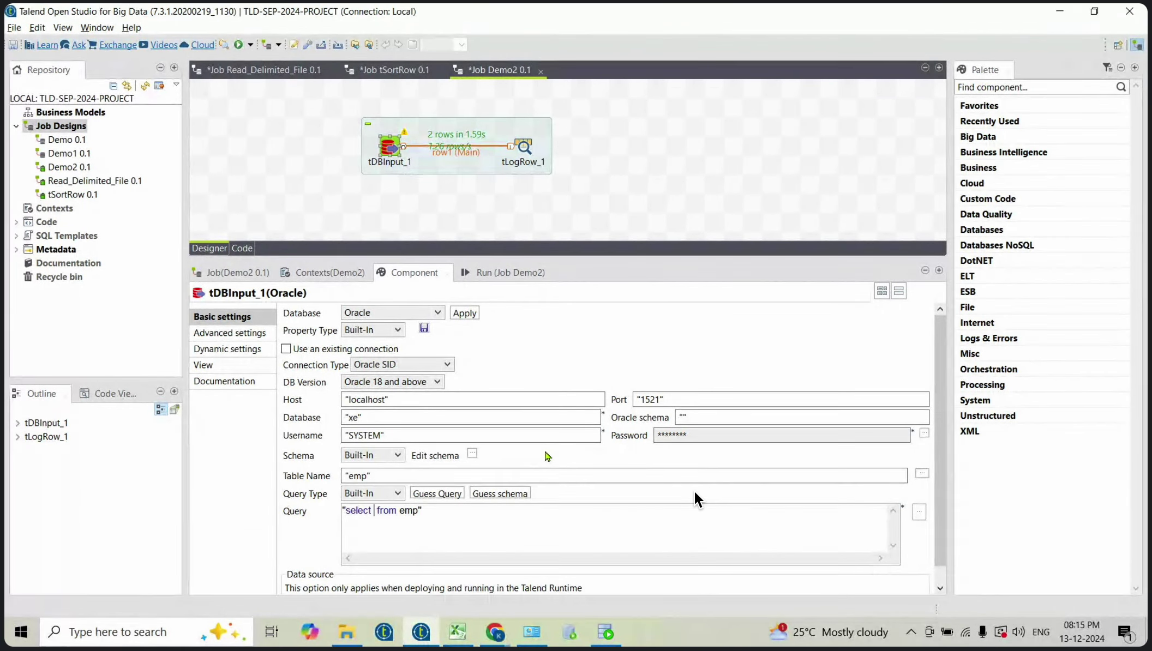
{"action": "type", "text": "id"}
{"action": "type", "text": ",name"}
{"action": "type", "text": ",salary"}
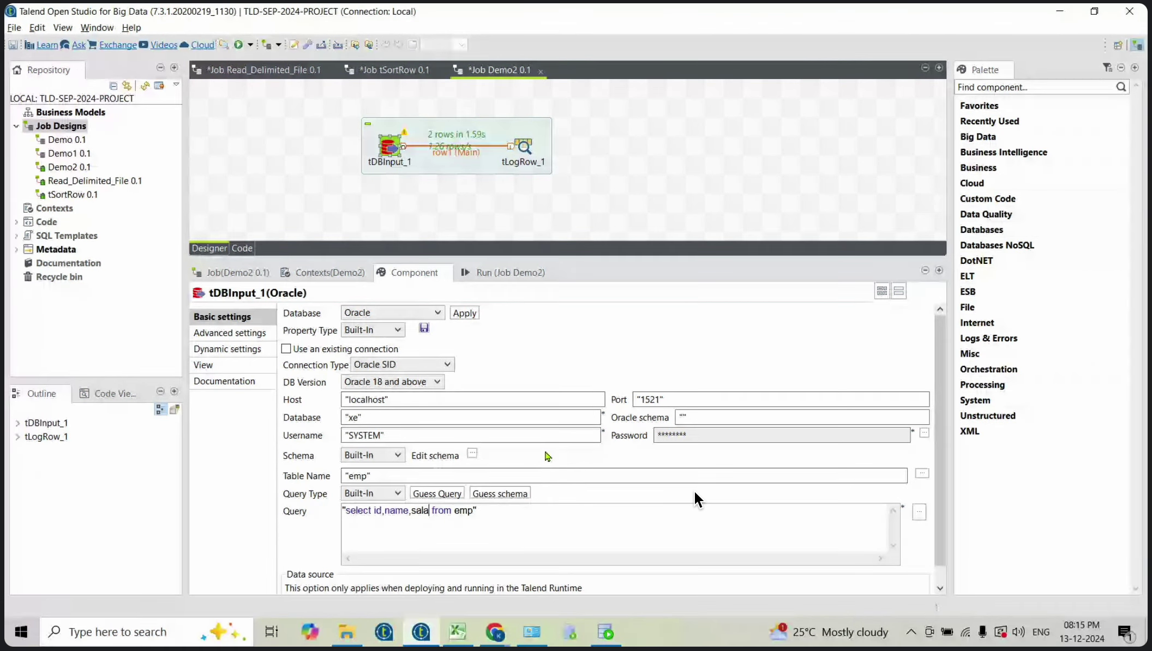
{"action": "left_click", "coordinate": [499, 494]}
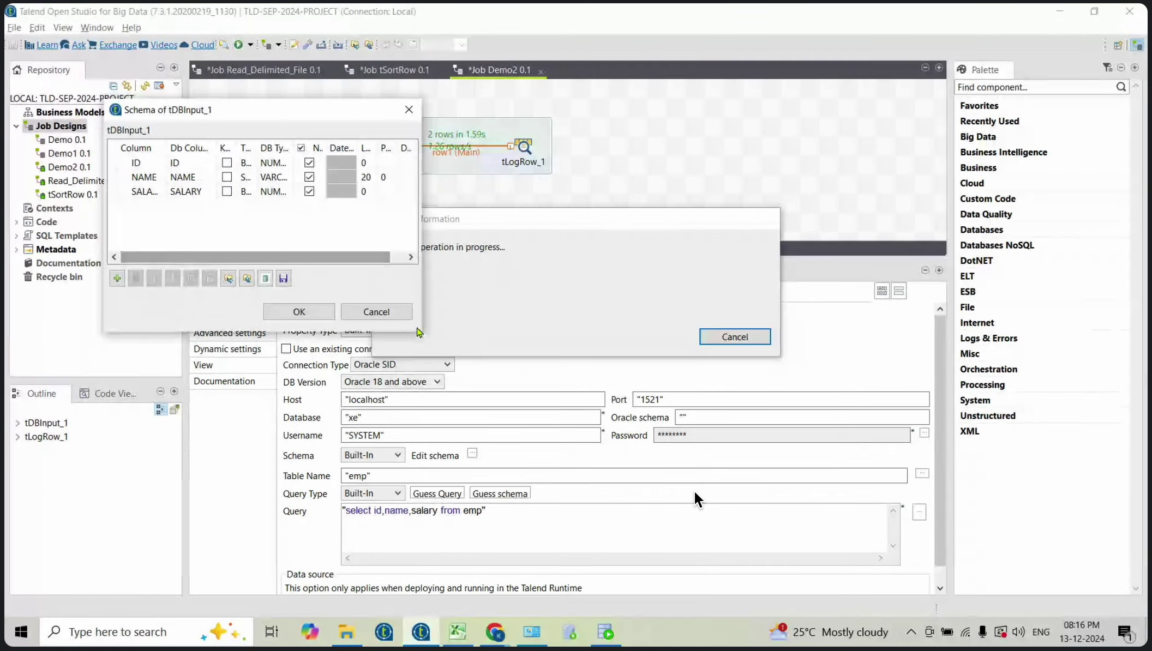
Step: Set ID and SALARY to int | Integer, accept the schema, and propagate it to linked components
{"action": "left_click_drag", "start_coordinate": [420, 330], "coordinate": [576, 428]}
{"action": "left_click", "coordinate": [328, 161]}
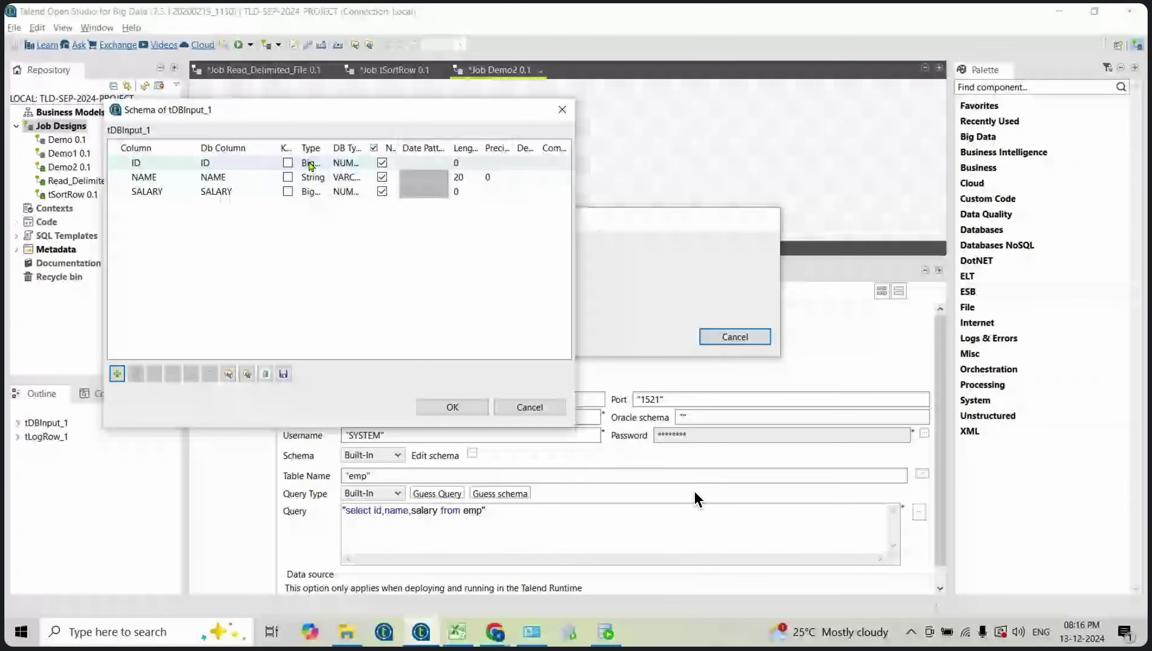
{"action": "left_click", "coordinate": [346, 162]}
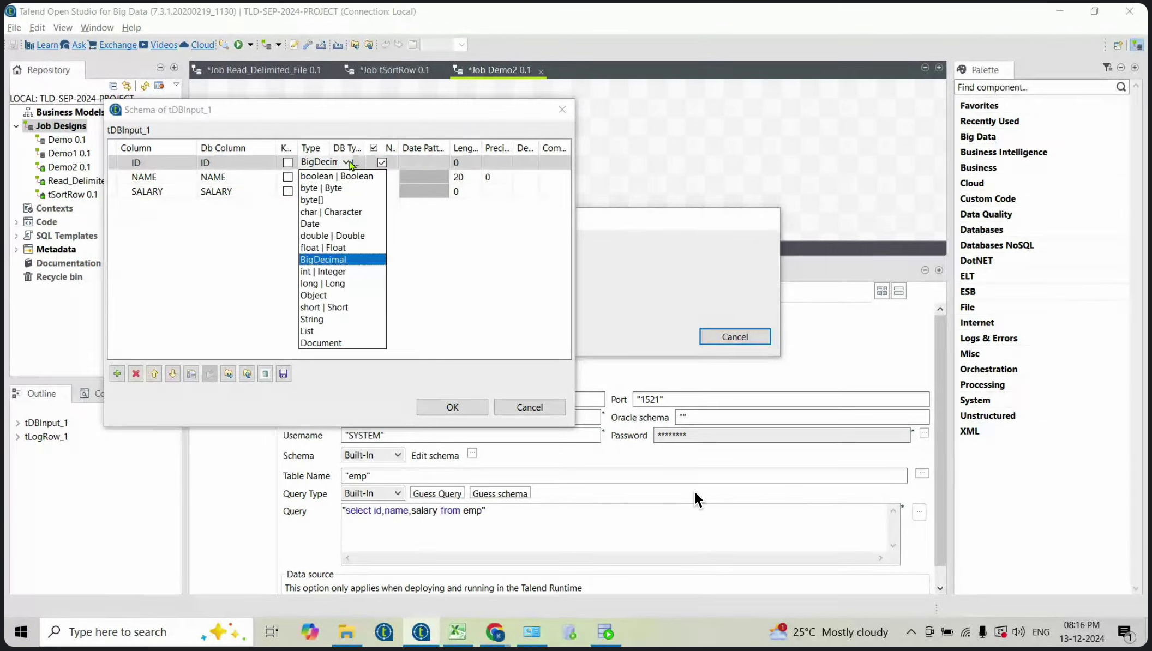
{"action": "left_click", "coordinate": [328, 272]}
{"action": "left_click", "coordinate": [310, 196]}
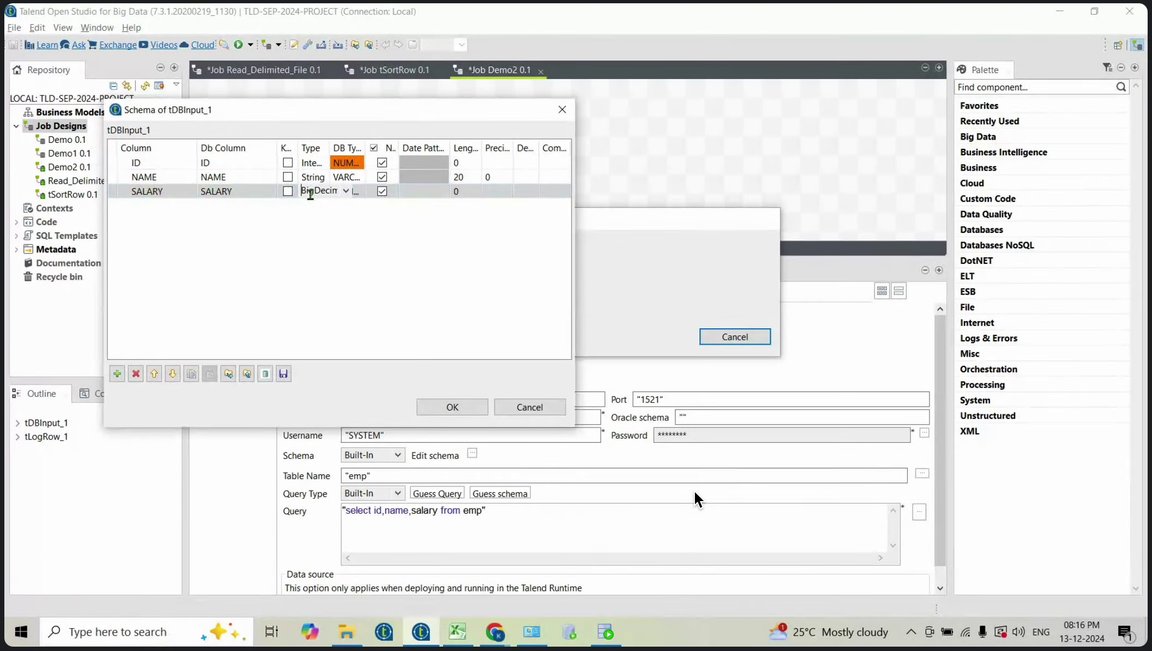
{"action": "left_click", "coordinate": [347, 191]}
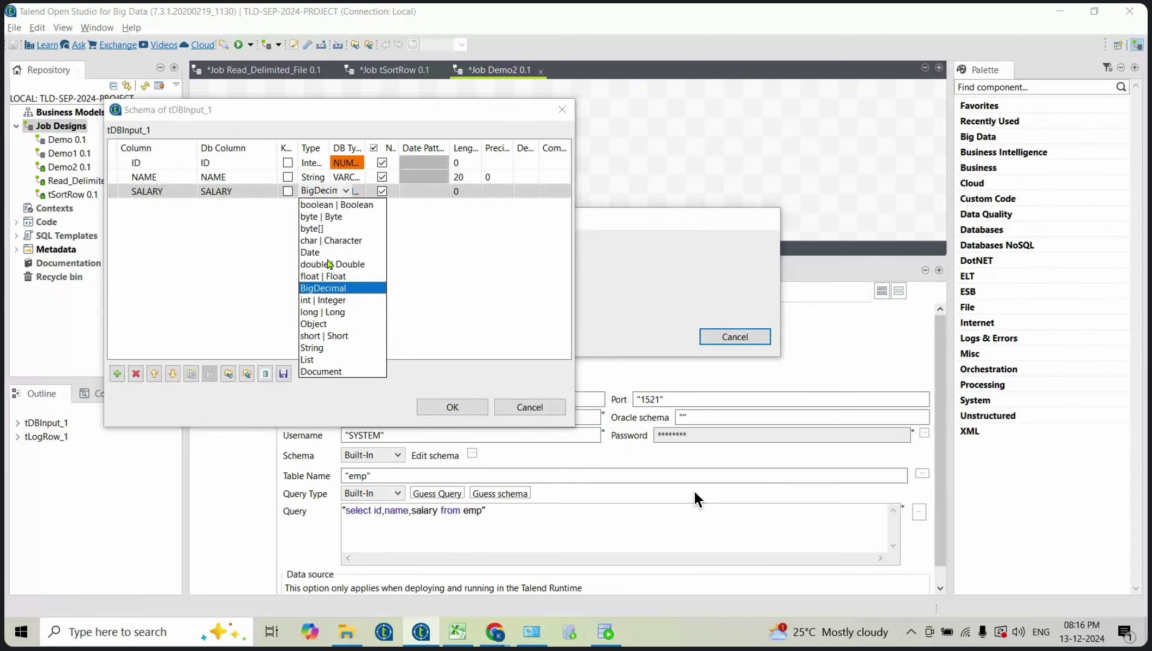
{"action": "left_click", "coordinate": [329, 301]}
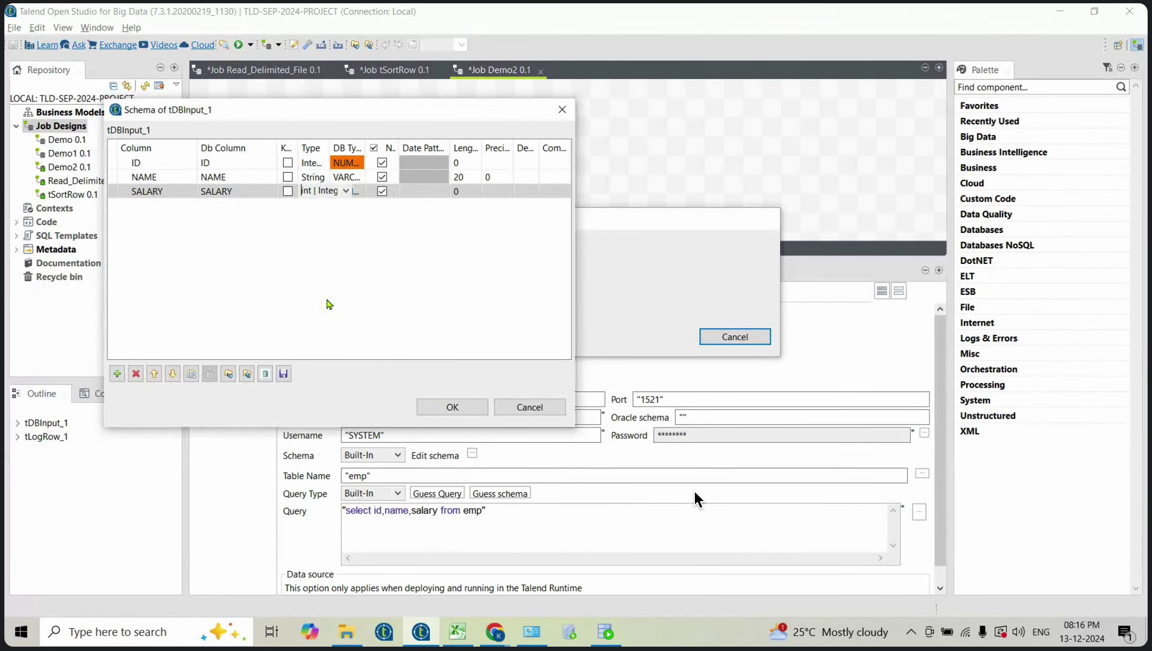
{"action": "left_click", "coordinate": [451, 407]}
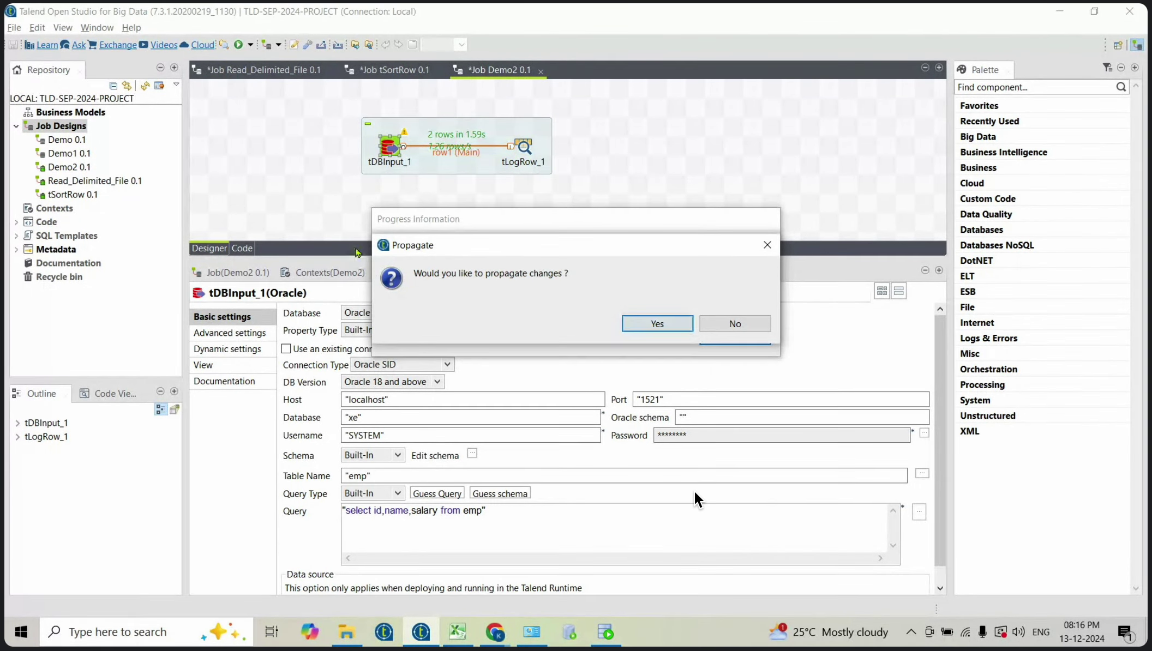
{"action": "left_click", "coordinate": [658, 323]}
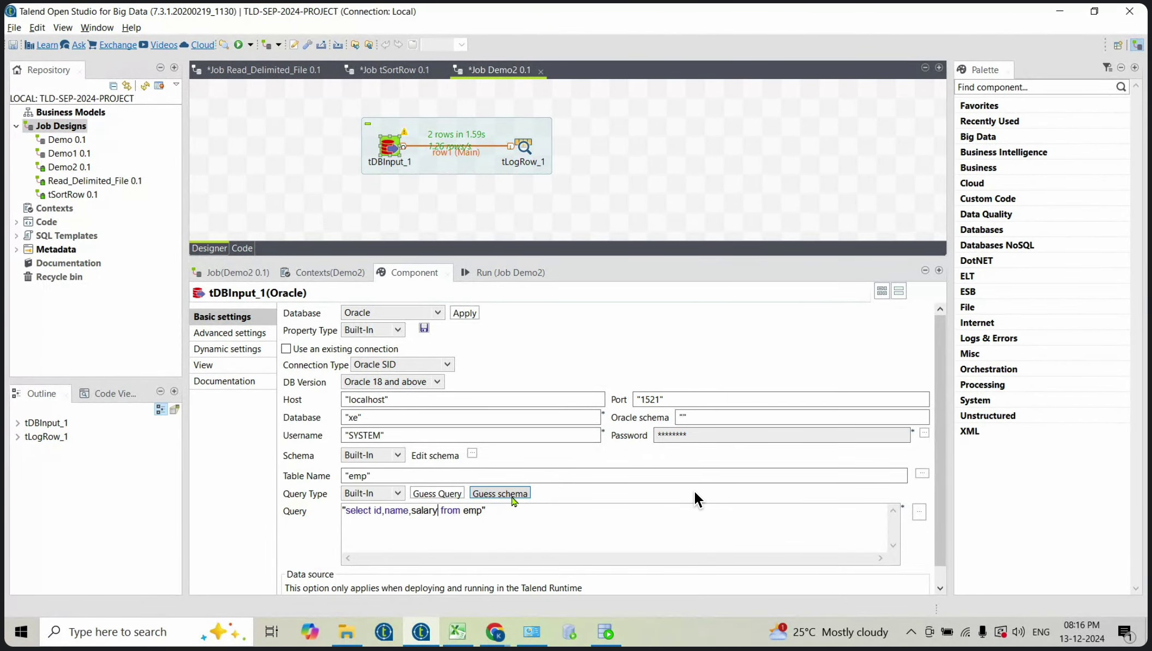
Step: Clear the Demo2 run log and run the job again
{"action": "left_click", "coordinate": [498, 273]}
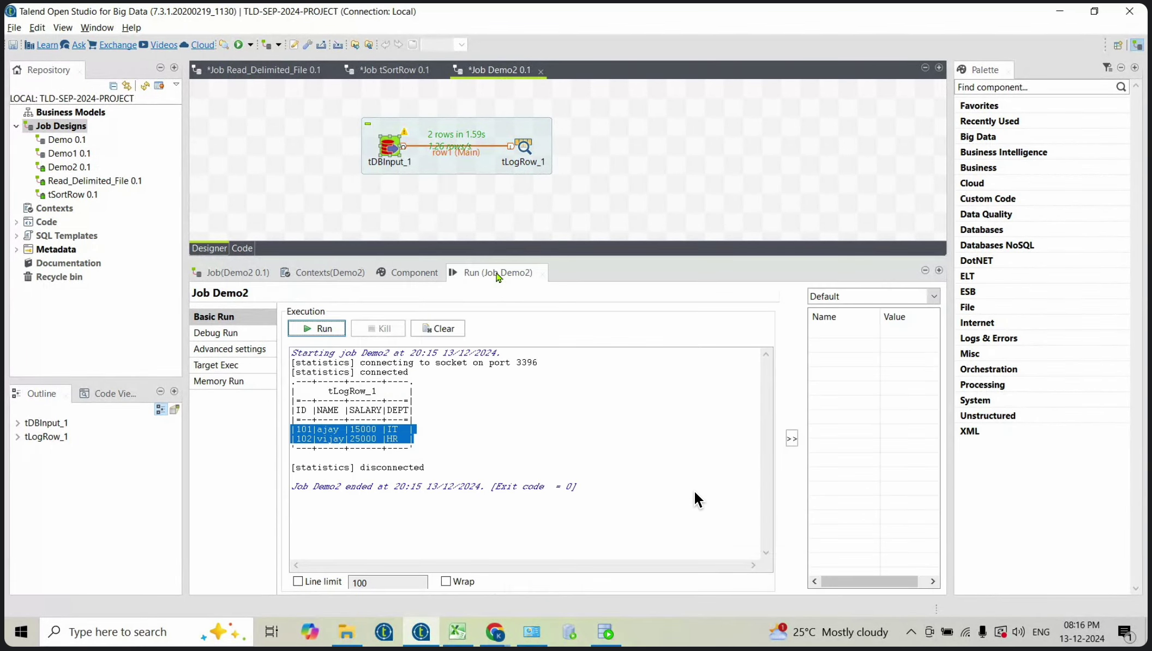
{"action": "left_click", "coordinate": [436, 329]}
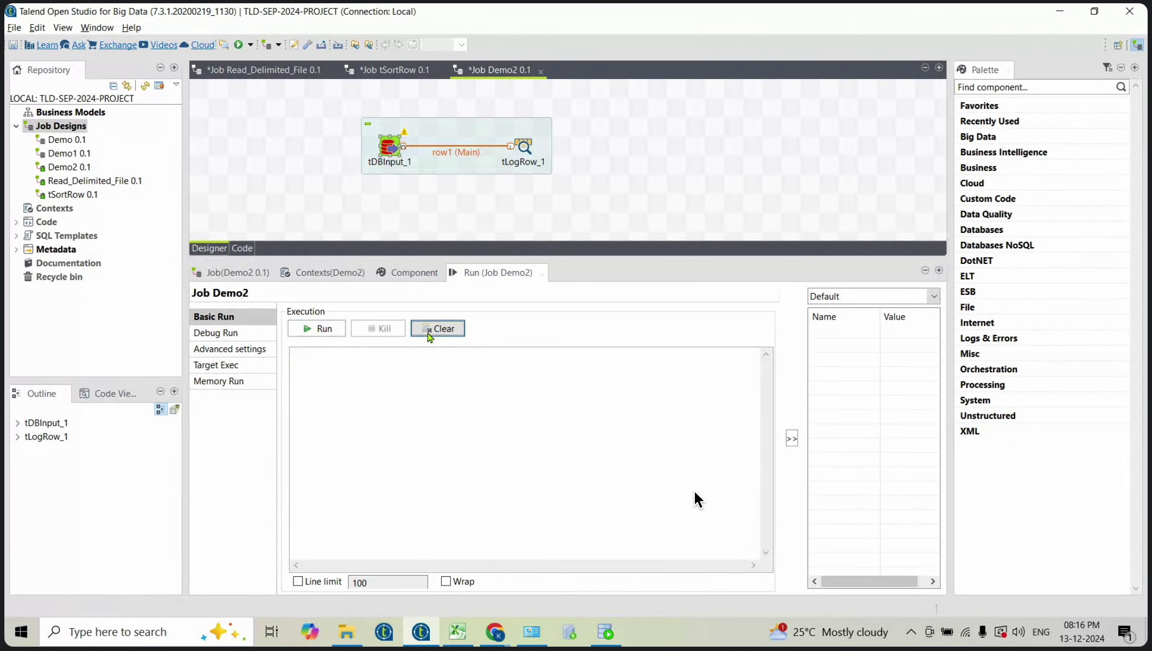
{"action": "left_click", "coordinate": [326, 329]}
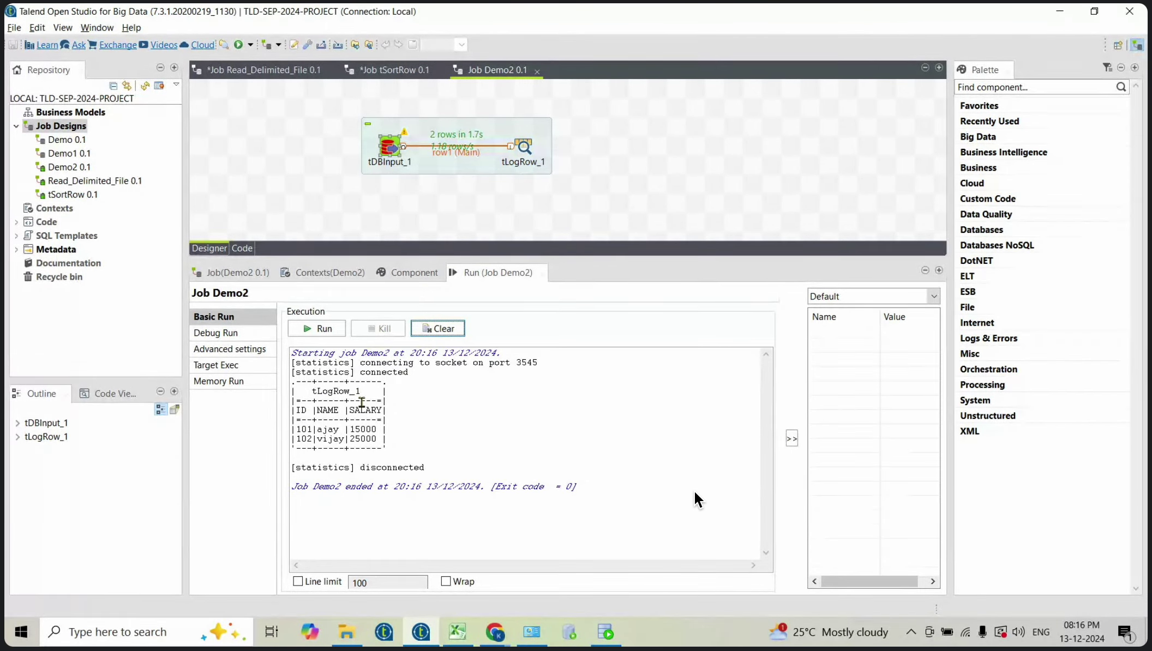
Step: Inspect tDBInput_1's settings, then tLogRow_1's, and leave nothing selected on the canvas
{"action": "double_click", "coordinate": [382, 154]}
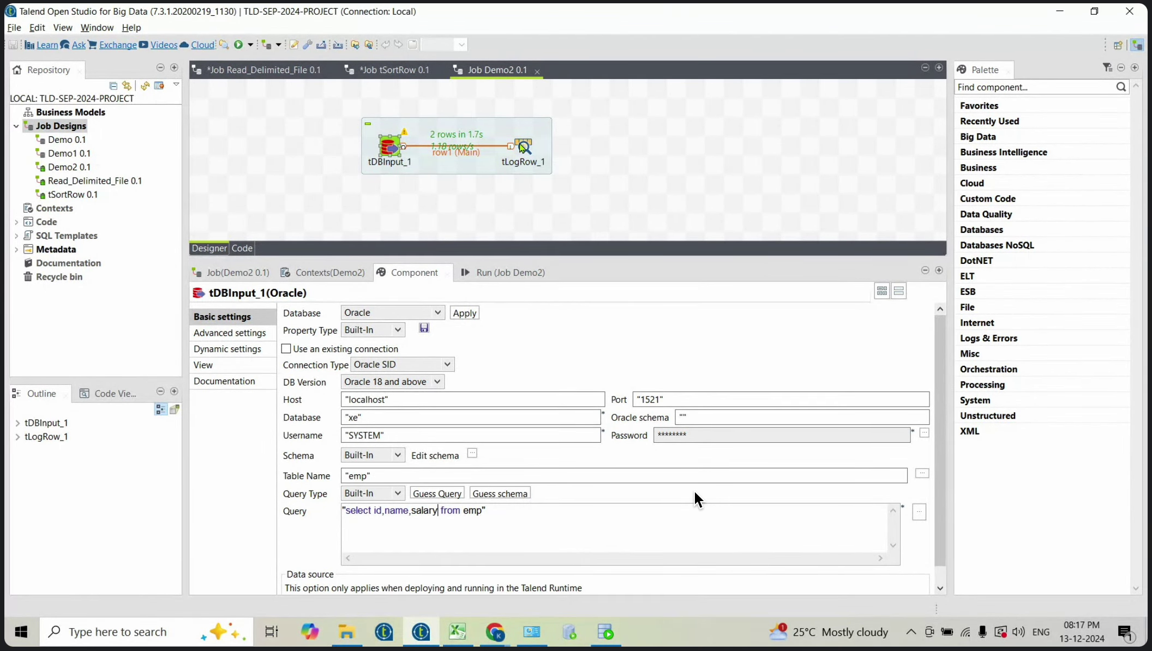
{"action": "left_click", "coordinate": [524, 148]}
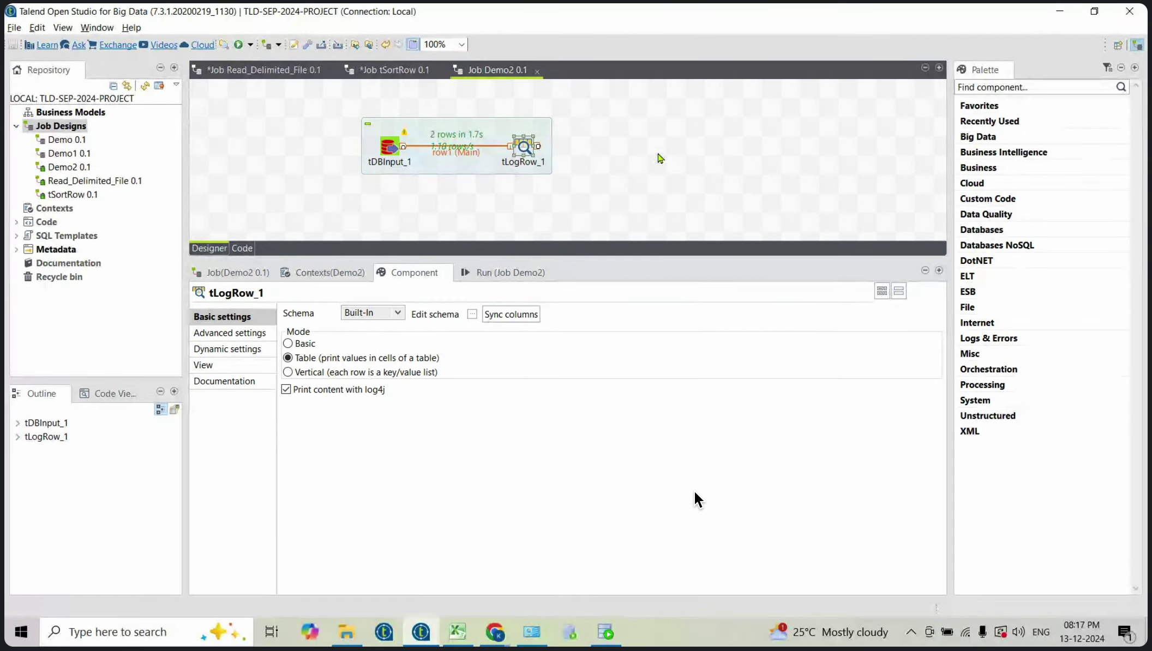
{"action": "left_click", "coordinate": [660, 158]}
{"action": "left_click", "coordinate": [527, 151]}
{"action": "left_click", "coordinate": [670, 149]}
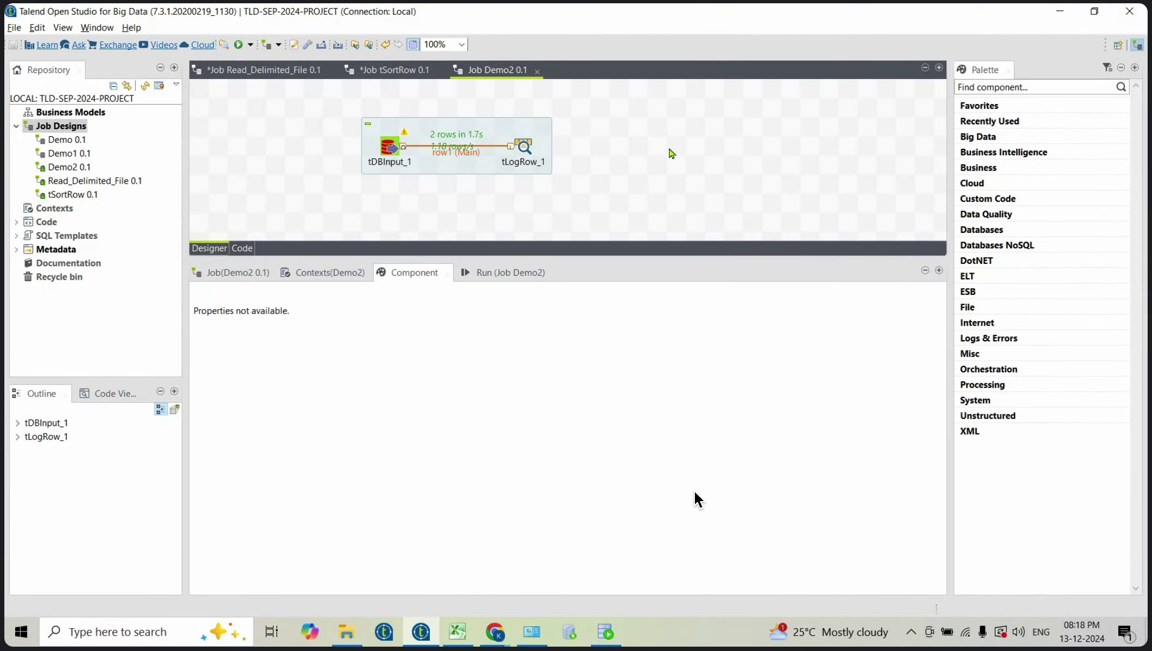
Step: Add a tOracleOutput component (tDBOutput_1) to the Demo2 canvas using 'toracleoutput'
{"action": "type", "text": "t"}
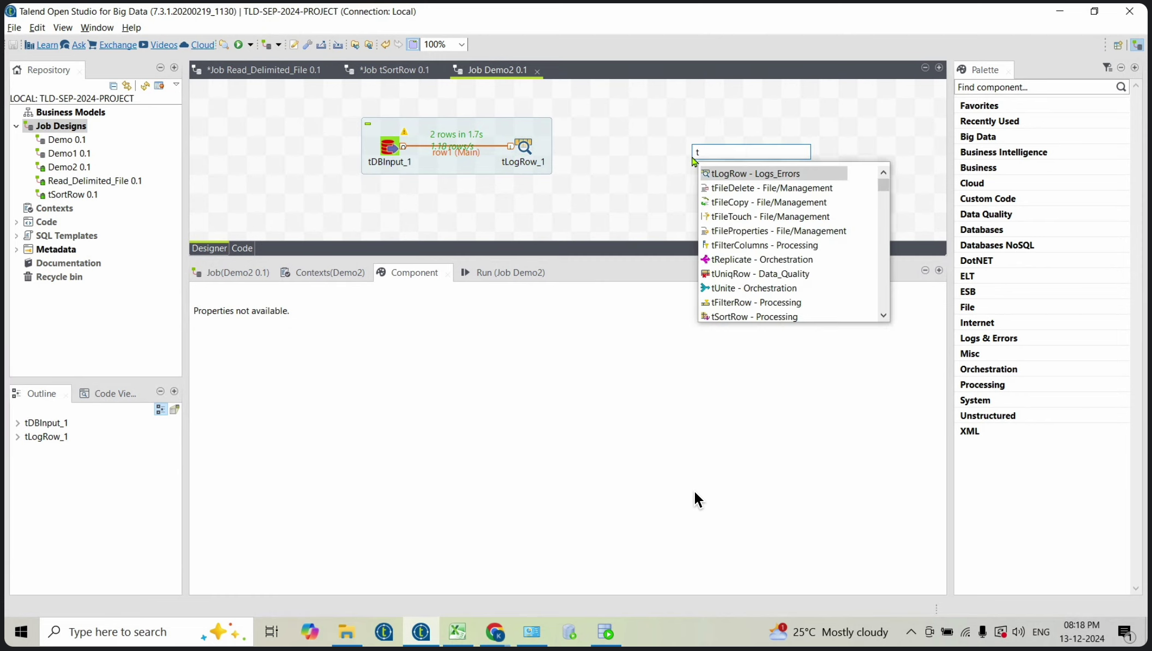
{"action": "type", "text": "oracle"}
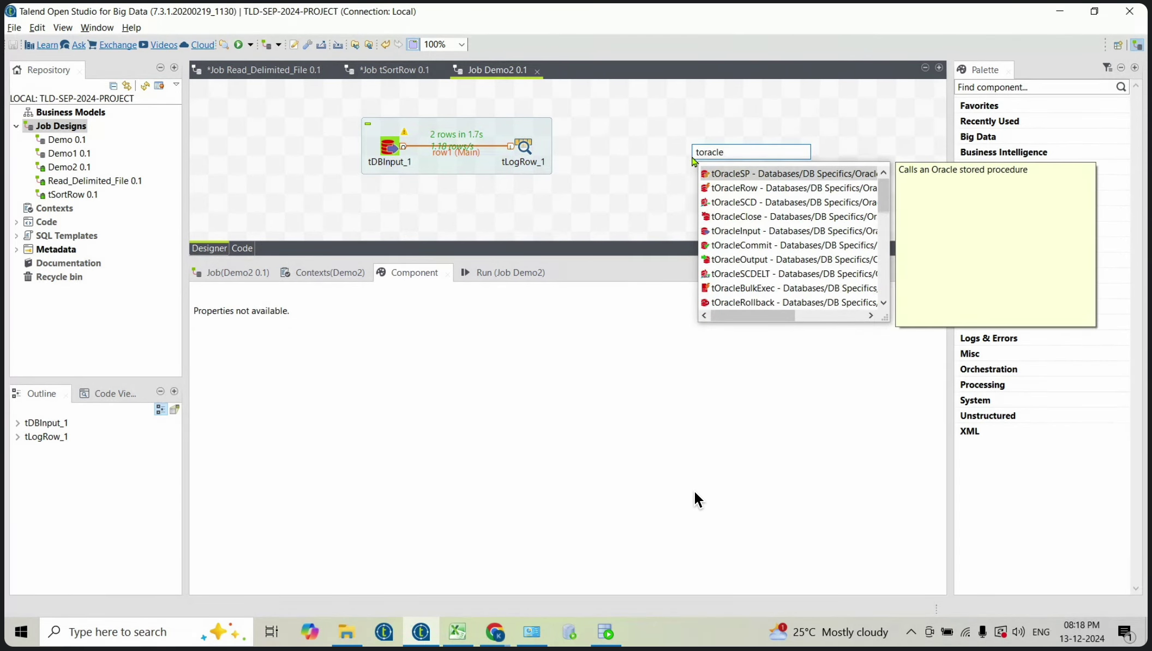
{"action": "type", "text": "out"}
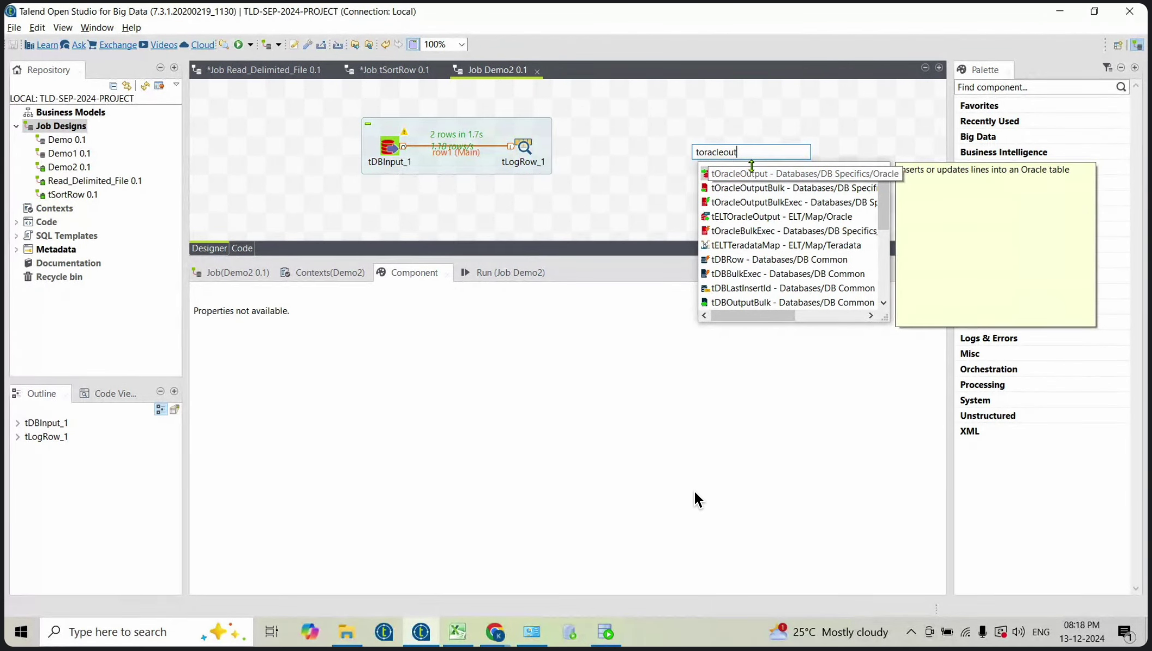
{"action": "type", "text": "put"}
{"action": "double_click", "coordinate": [767, 175]}
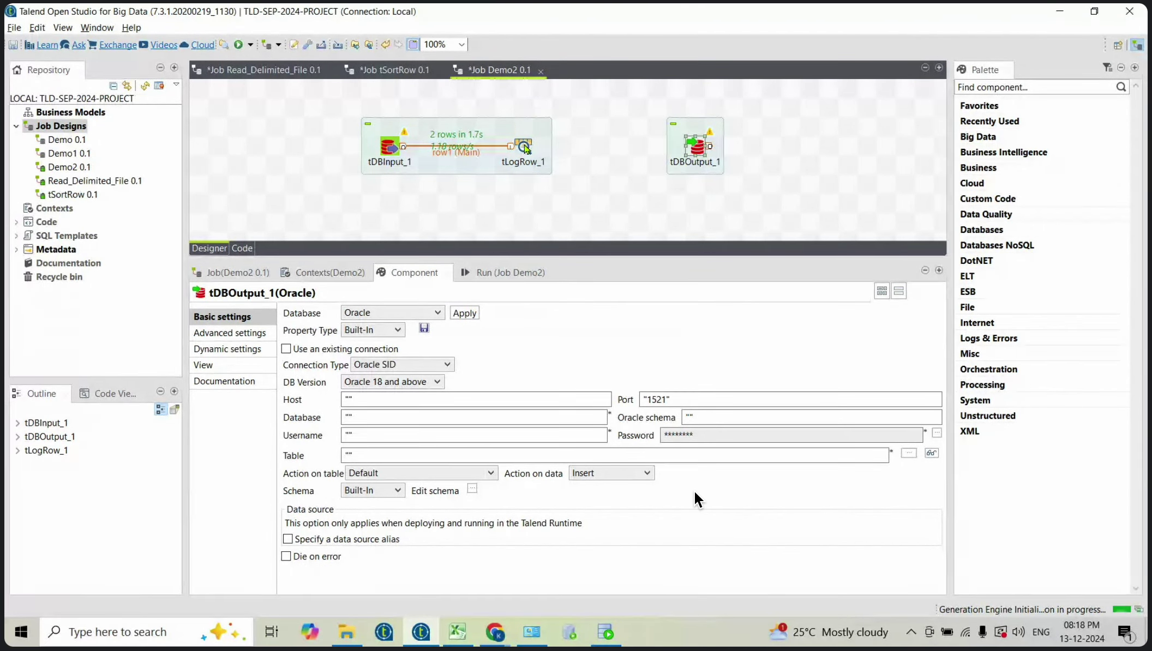
Step: Link tLogRow_1's Main output (row2) to tDBOutput_1
{"action": "left_click", "coordinate": [527, 146]}
{"action": "left_click_drag", "start_coordinate": [541, 151], "coordinate": [637, 157]}
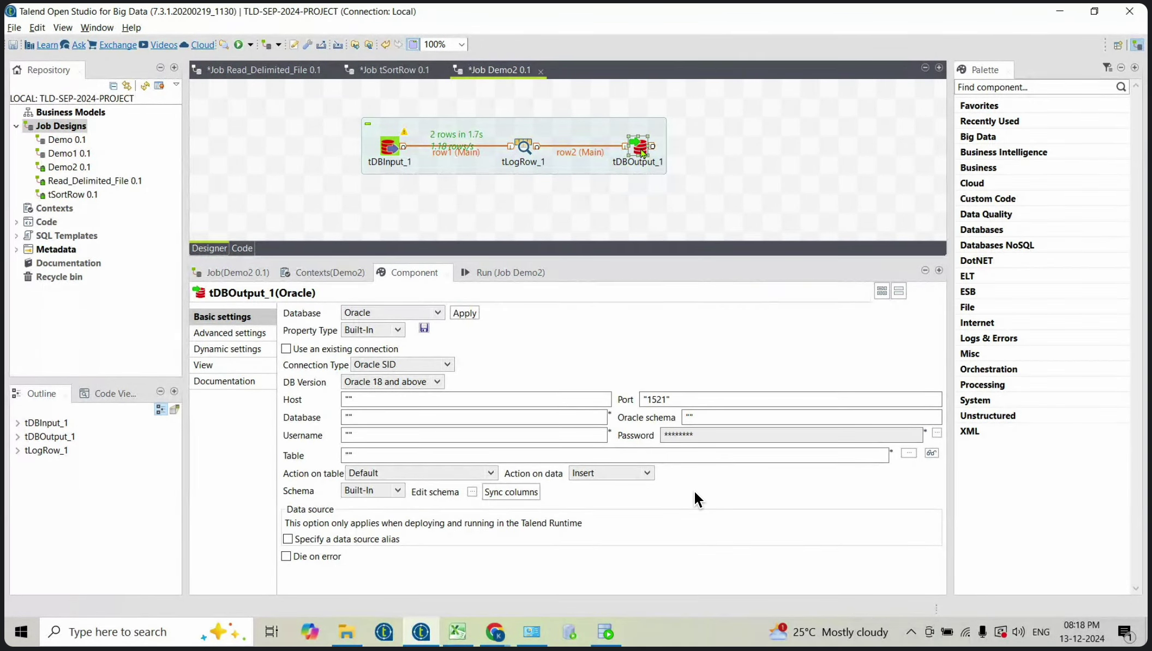
{"action": "left_click", "coordinate": [281, 406]}
Step: Set tDBOutput_1's host to localhost and its database to xe
{"action": "left_click", "coordinate": [349, 399]}
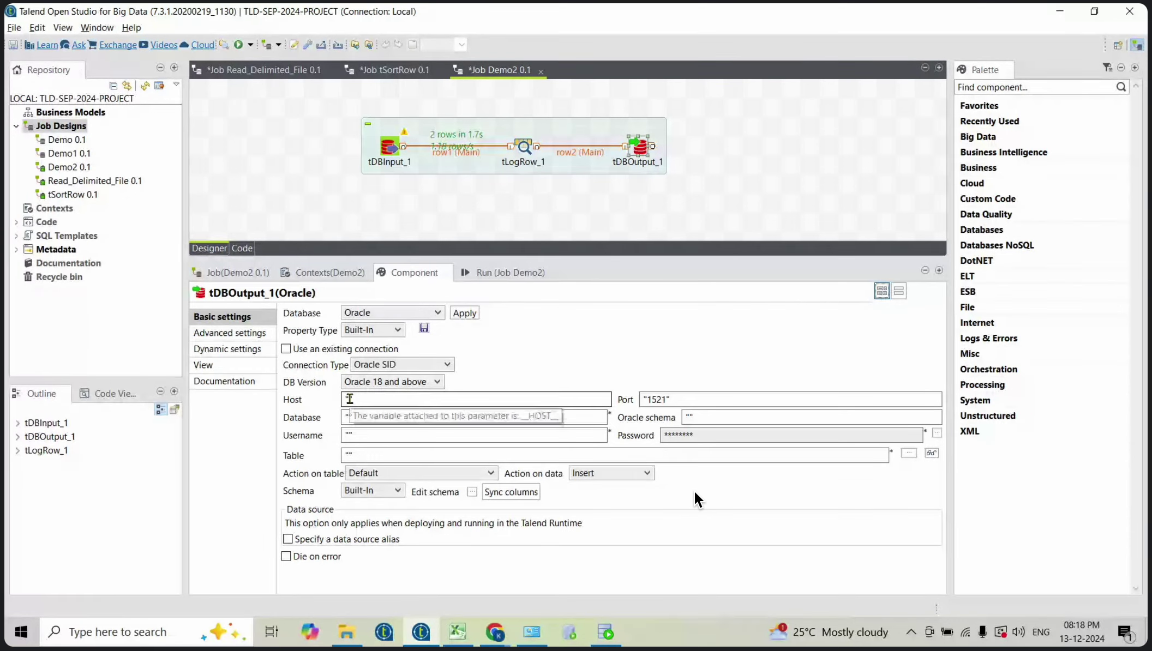
{"action": "type", "text": "loa"}
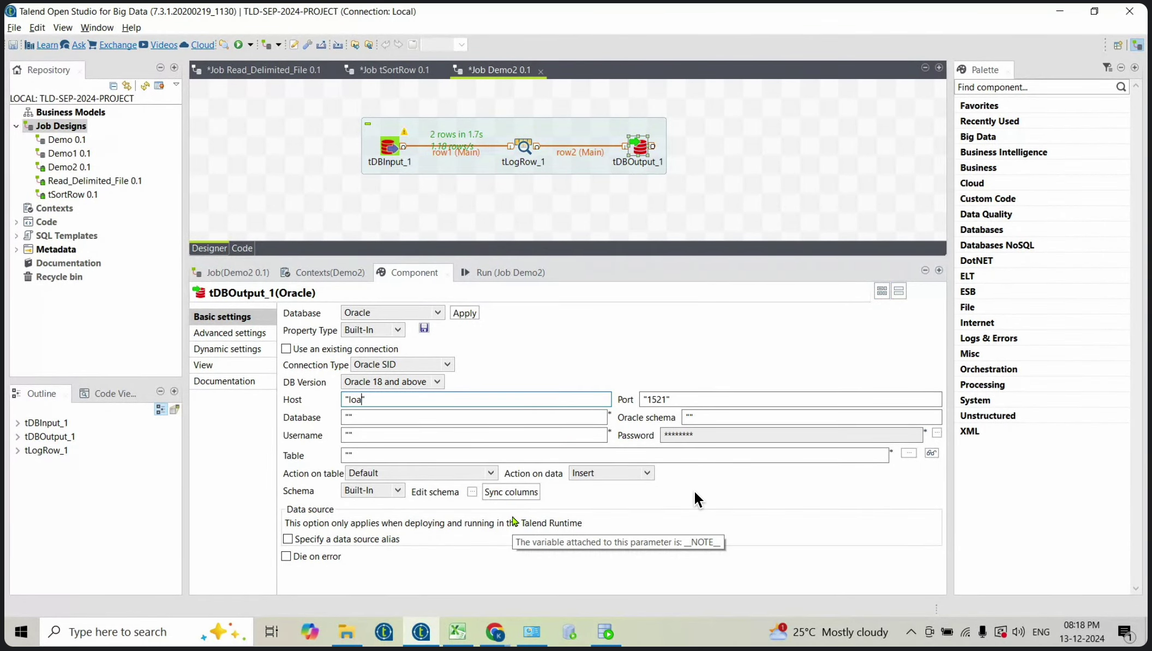
{"action": "key", "text": "BackSpace"}
{"action": "type", "text": "calhost"}
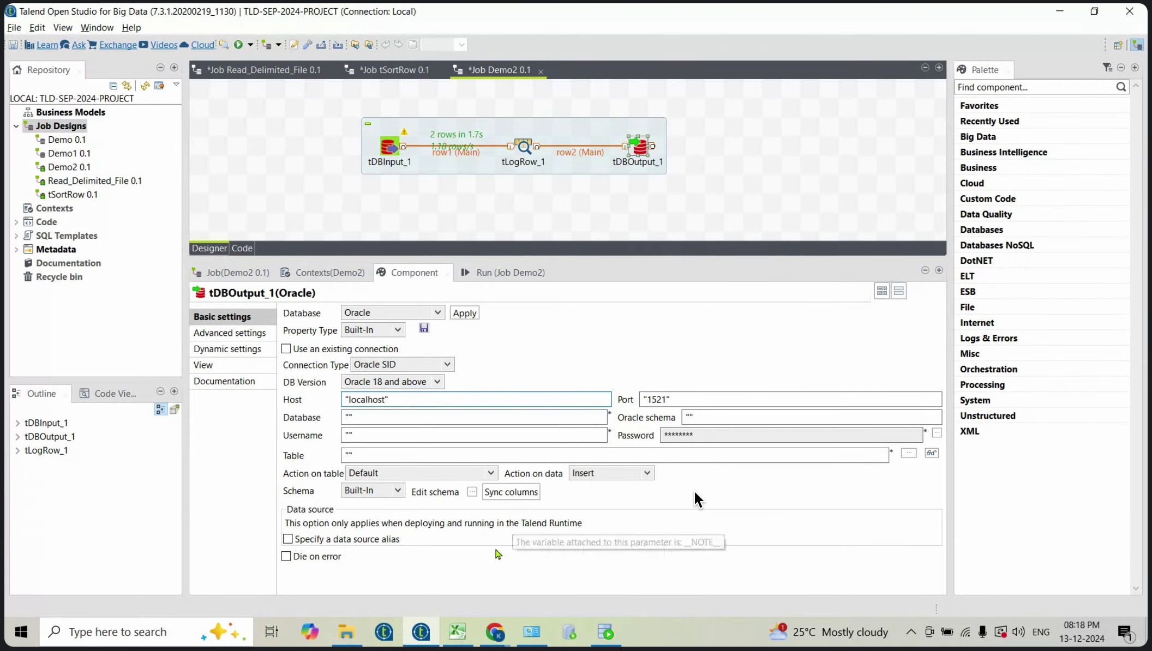
{"action": "left_click", "coordinate": [353, 418]}
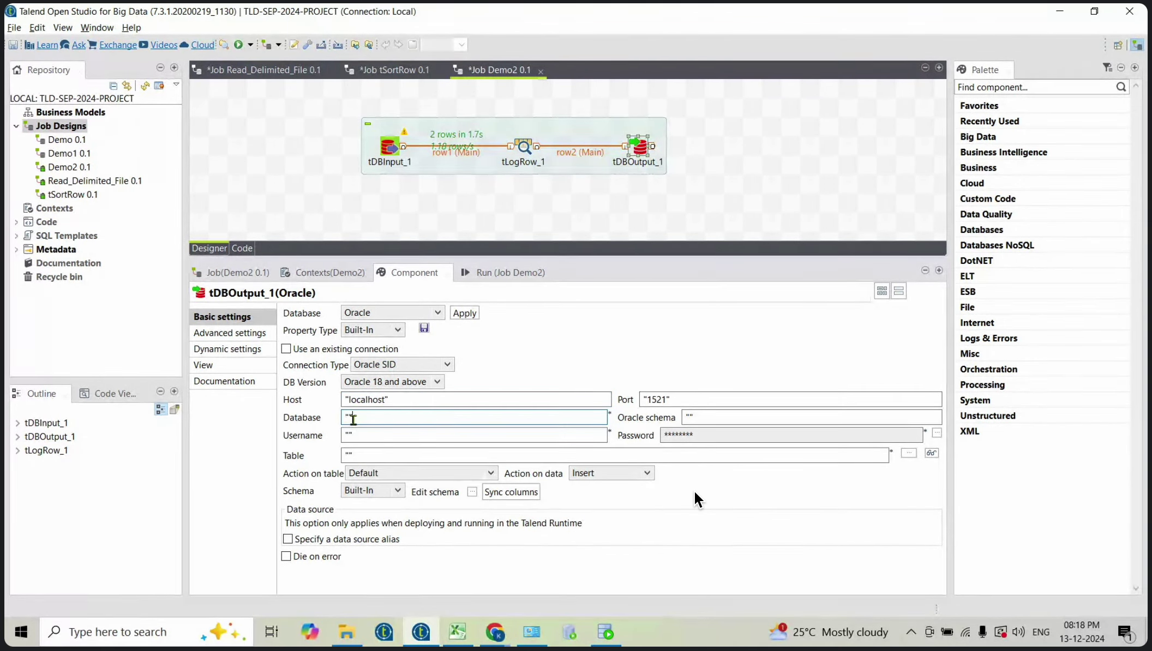
{"action": "type", "text": "xe"}
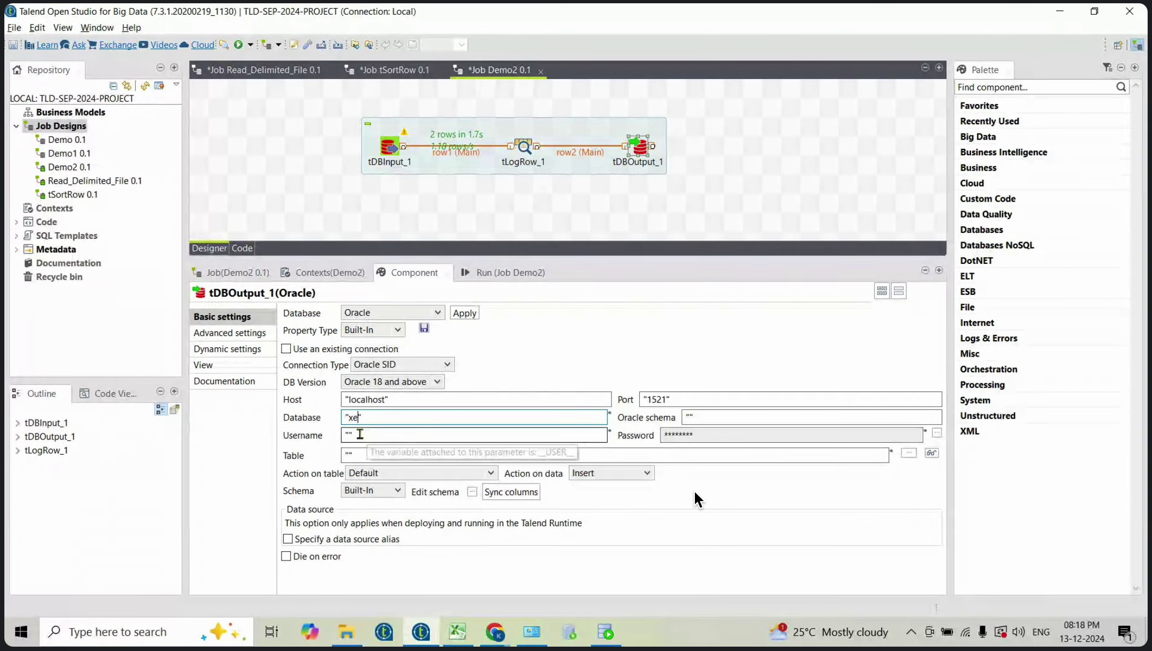
Step: Enter SYSTEM as the username and set a new password
{"action": "left_click", "coordinate": [349, 435]}
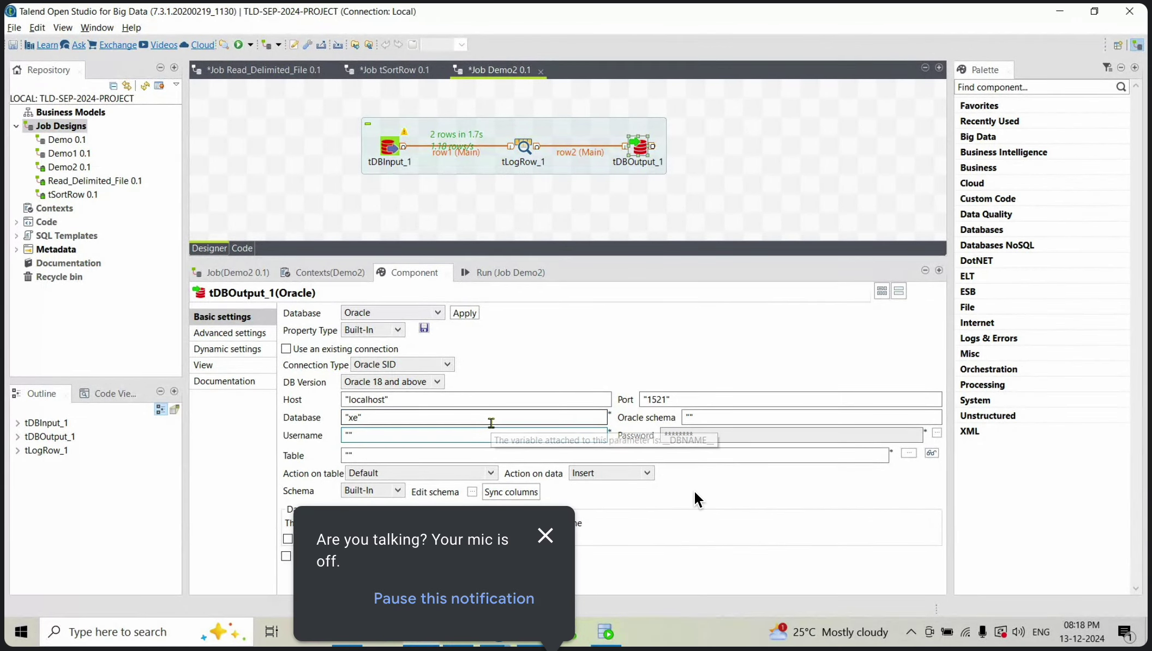
{"action": "left_click", "coordinate": [545, 536]}
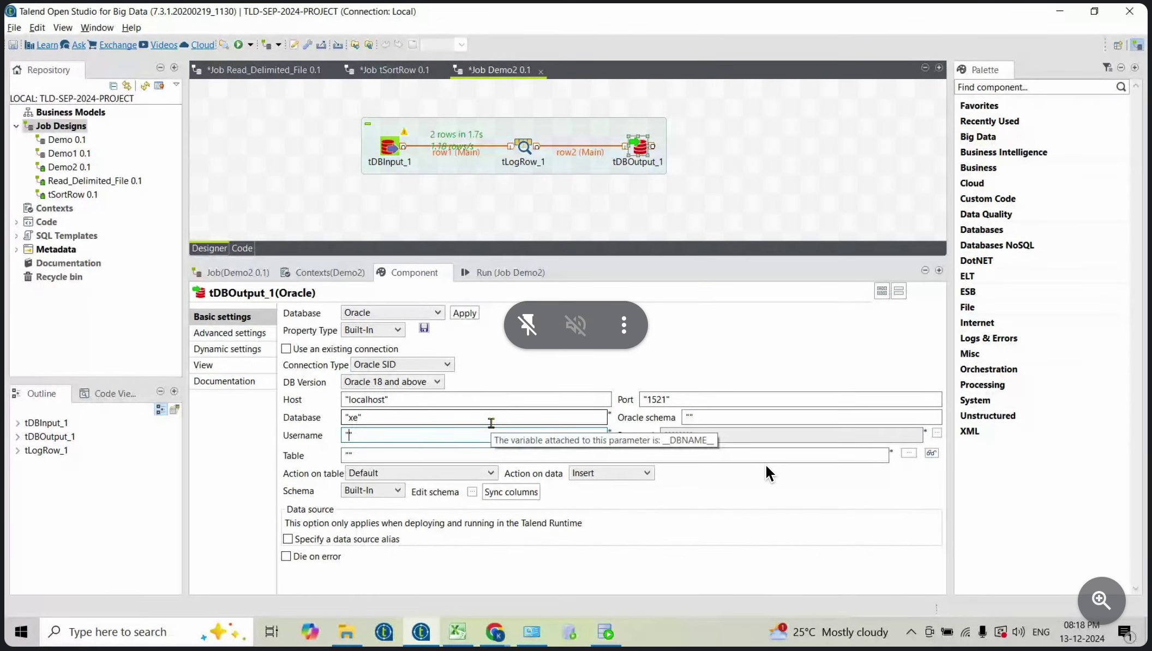
{"action": "type", "text": "SYSTEM"}
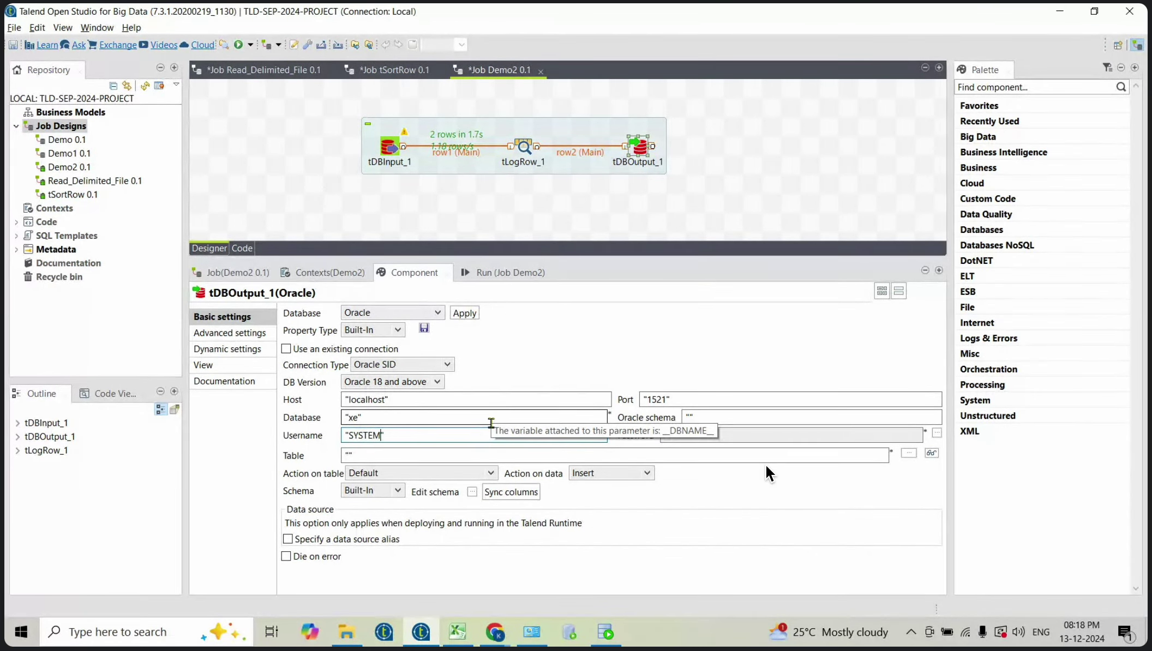
{"action": "left_click", "coordinate": [936, 434]}
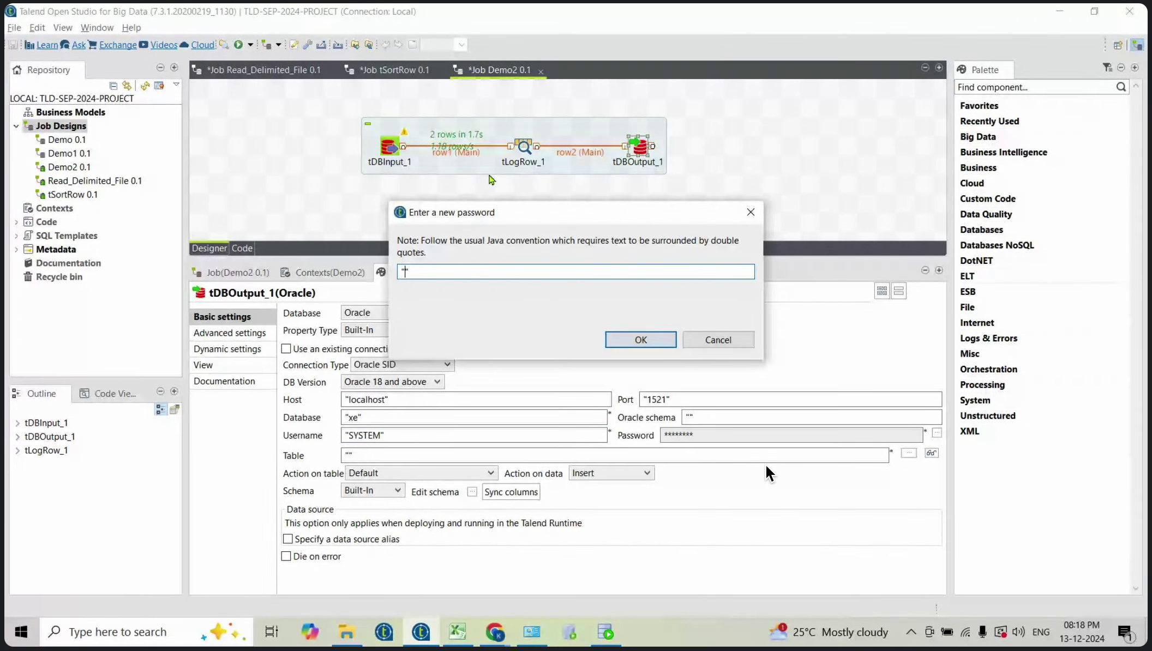
{"action": "type", "text": "123"}
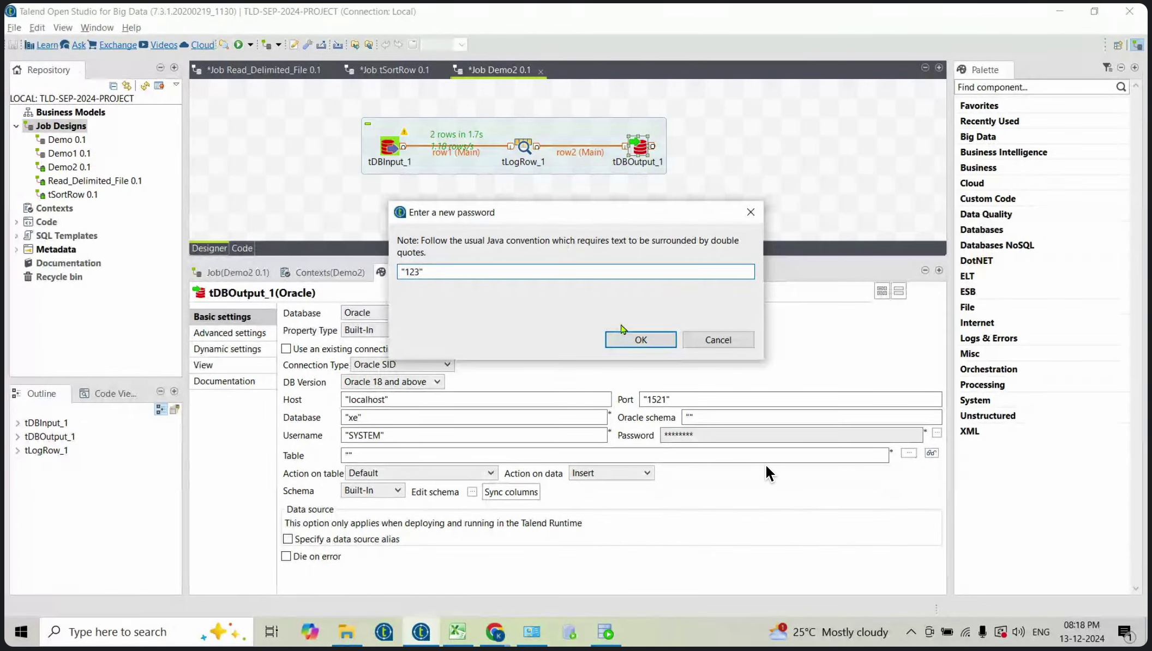
{"action": "left_click", "coordinate": [638, 340]}
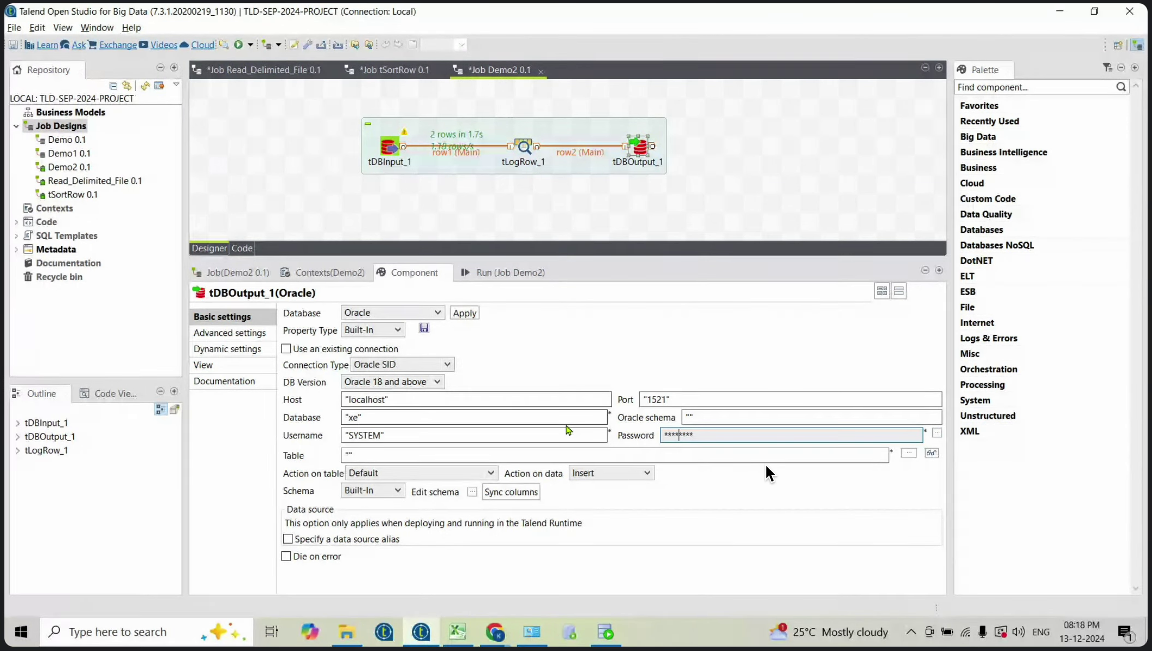
Step: Set the output's target table to emp_cp
{"action": "left_click", "coordinate": [350, 455]}
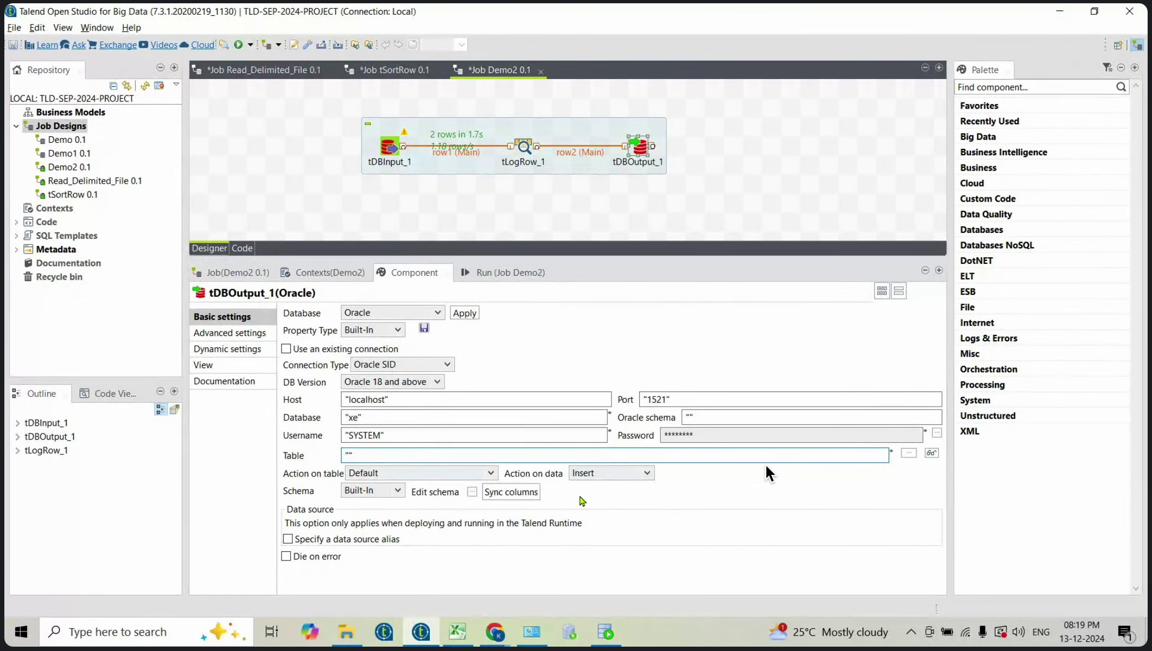
{"action": "type", "text": "emp"}
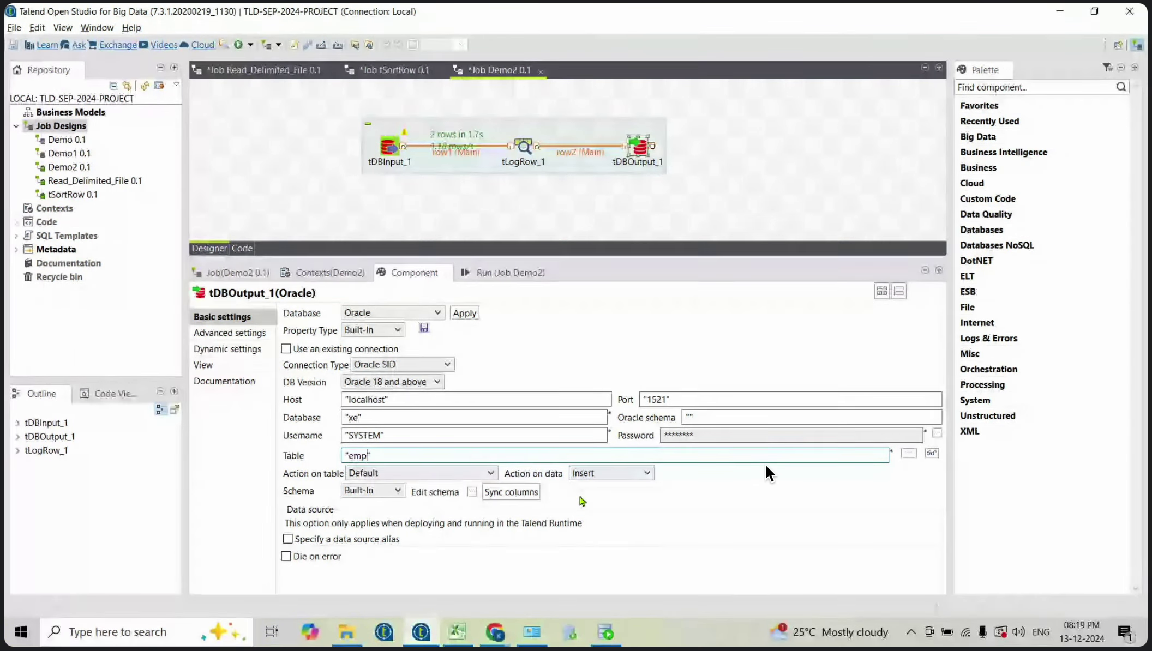
{"action": "type", "text": "_cp"}
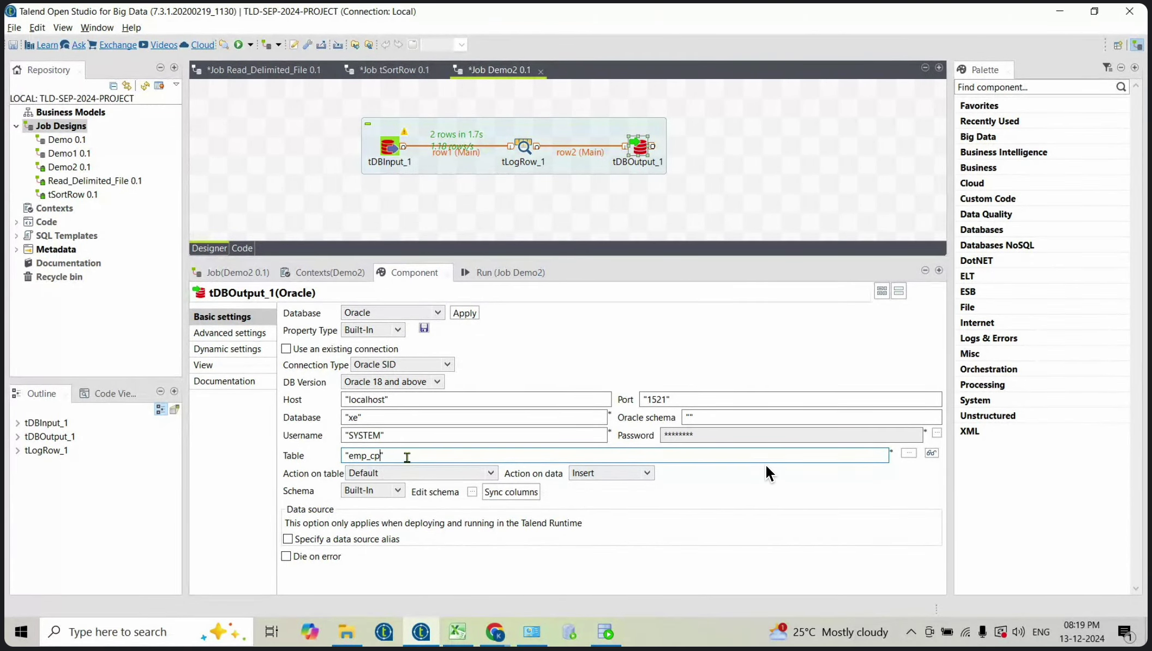
{"action": "left_click", "coordinate": [407, 441]}
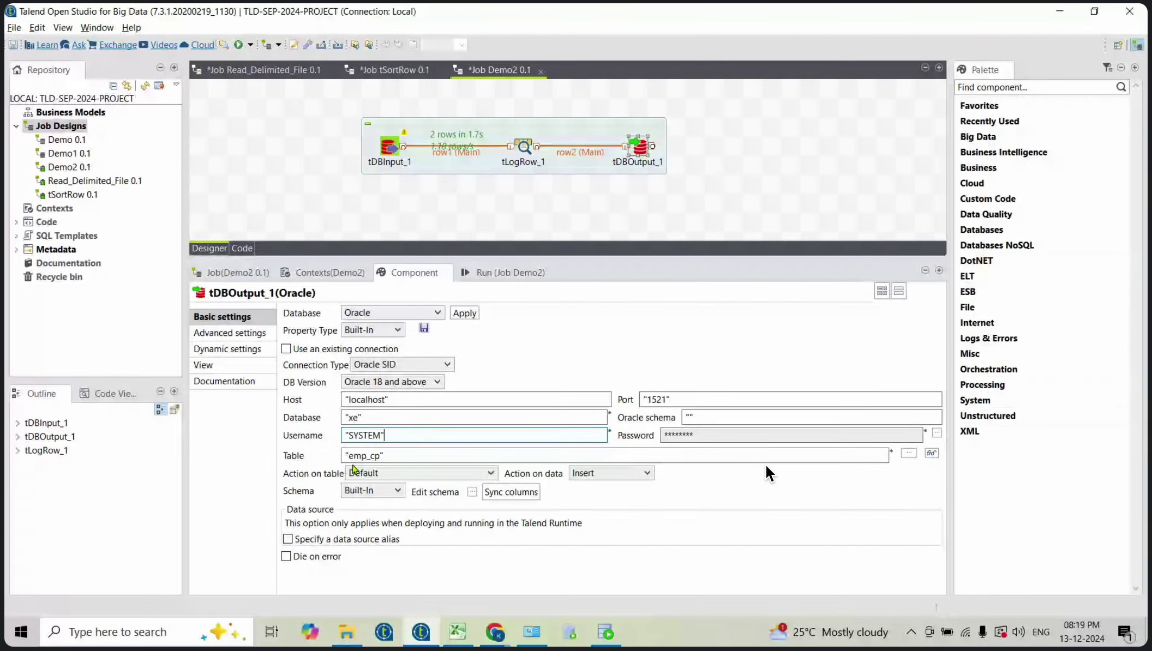
{"action": "left_click_drag", "start_coordinate": [351, 455], "coordinate": [381, 456]}
{"action": "left_click", "coordinate": [376, 455]}
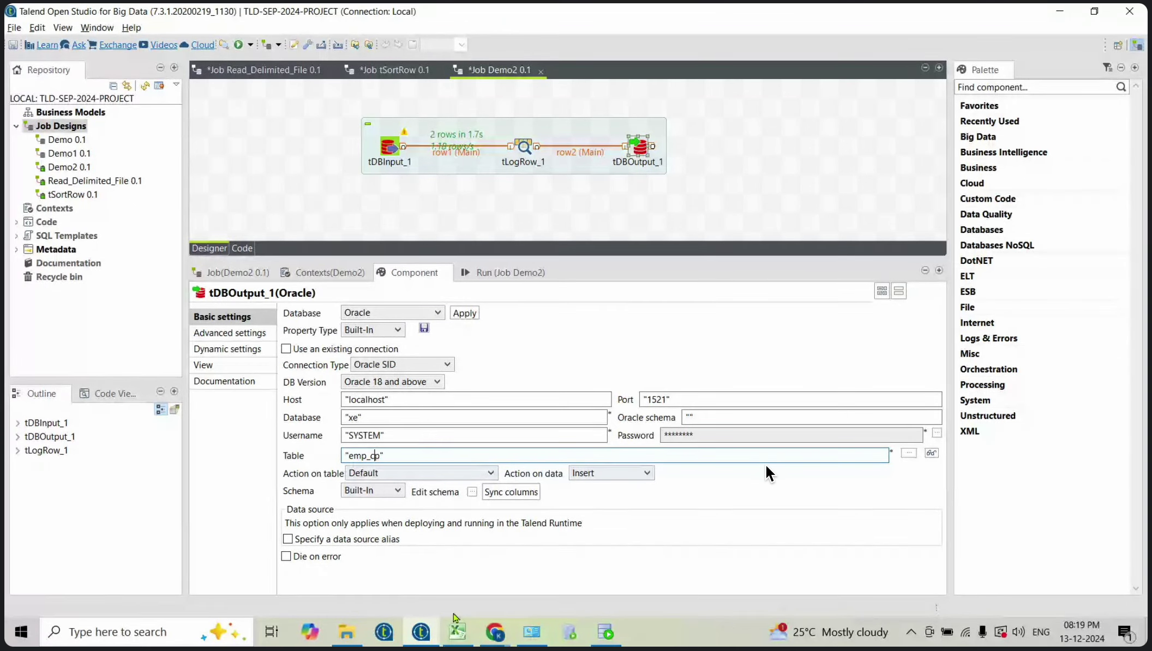
Step: Run 'select * from emp_cp' in SQL Developer, get ORA-00942, then return to Talend
{"action": "left_click", "coordinate": [605, 631]}
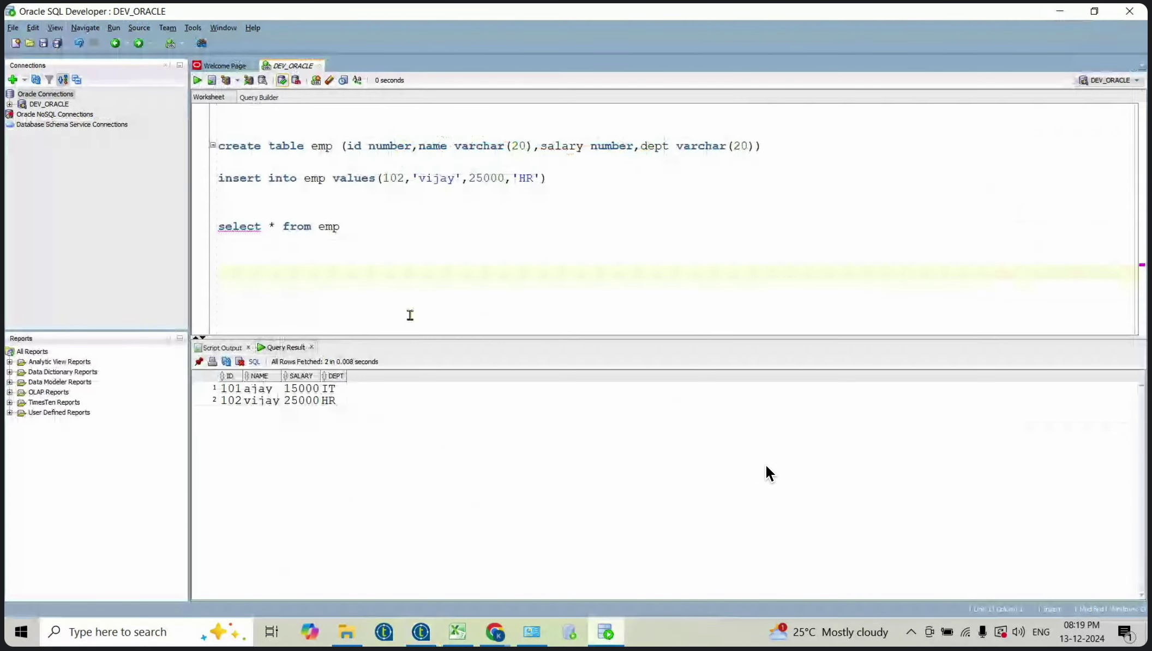
{"action": "type", "text": "sele"}
{"action": "type", "text": "ct"}
{"action": "key", "text": "BackSpace"}
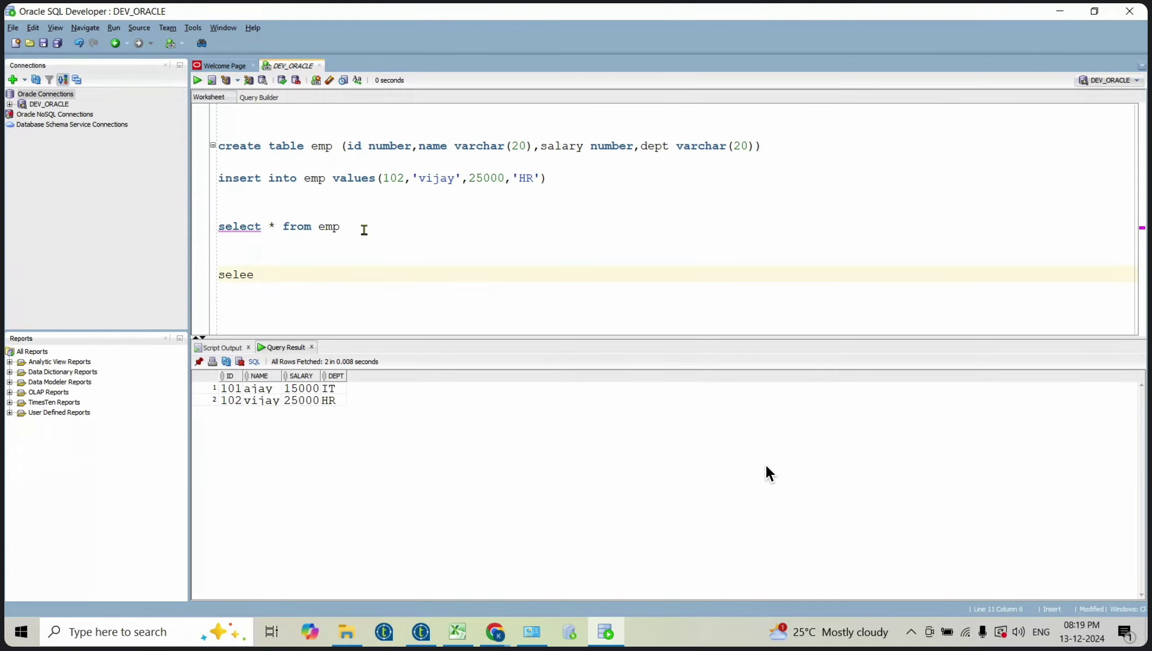
{"action": "type", "text": "* from emp_cp"}
{"action": "key", "text": "shift+Home"}
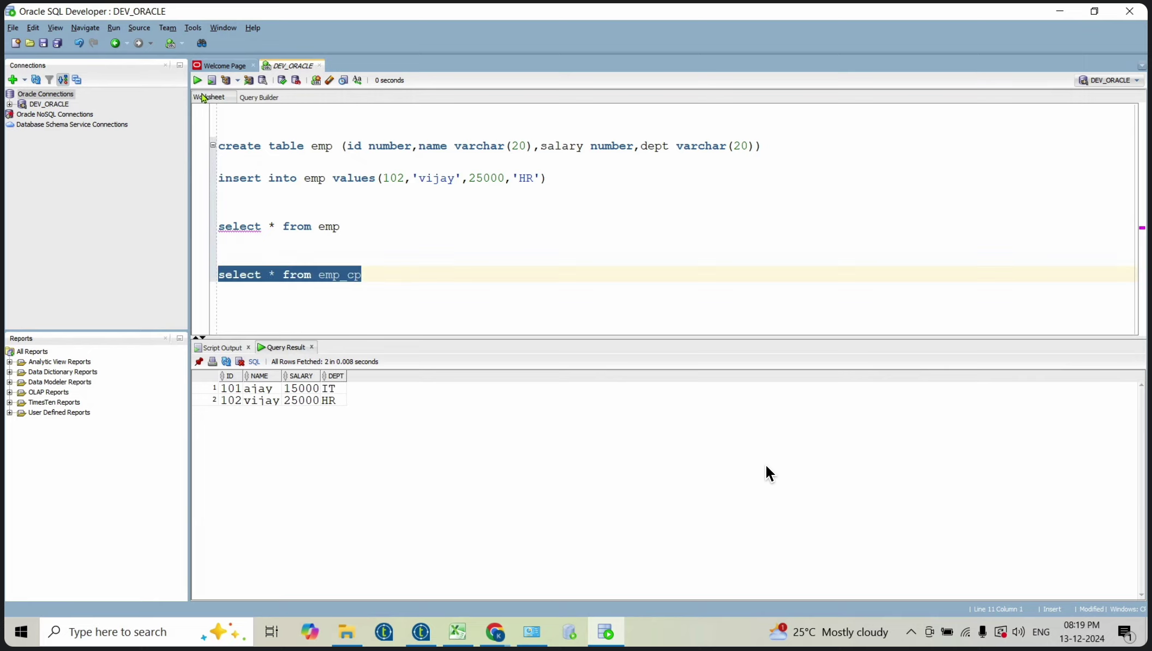
{"action": "left_click", "coordinate": [197, 80]}
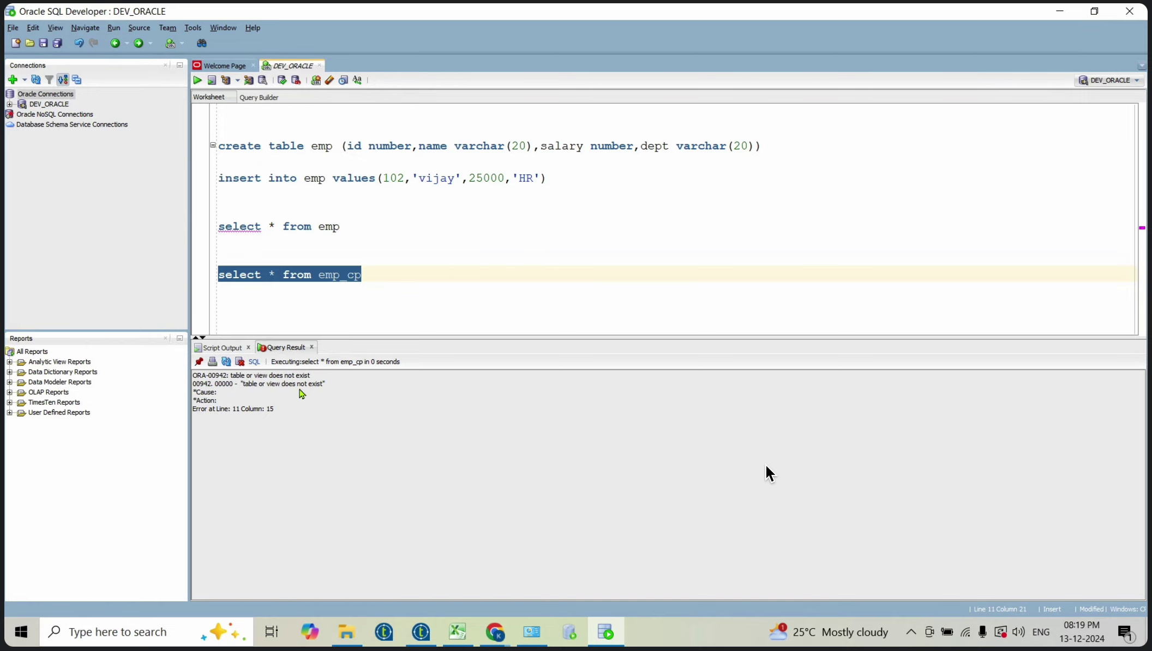
{"action": "key", "text": "alt+Tab"}
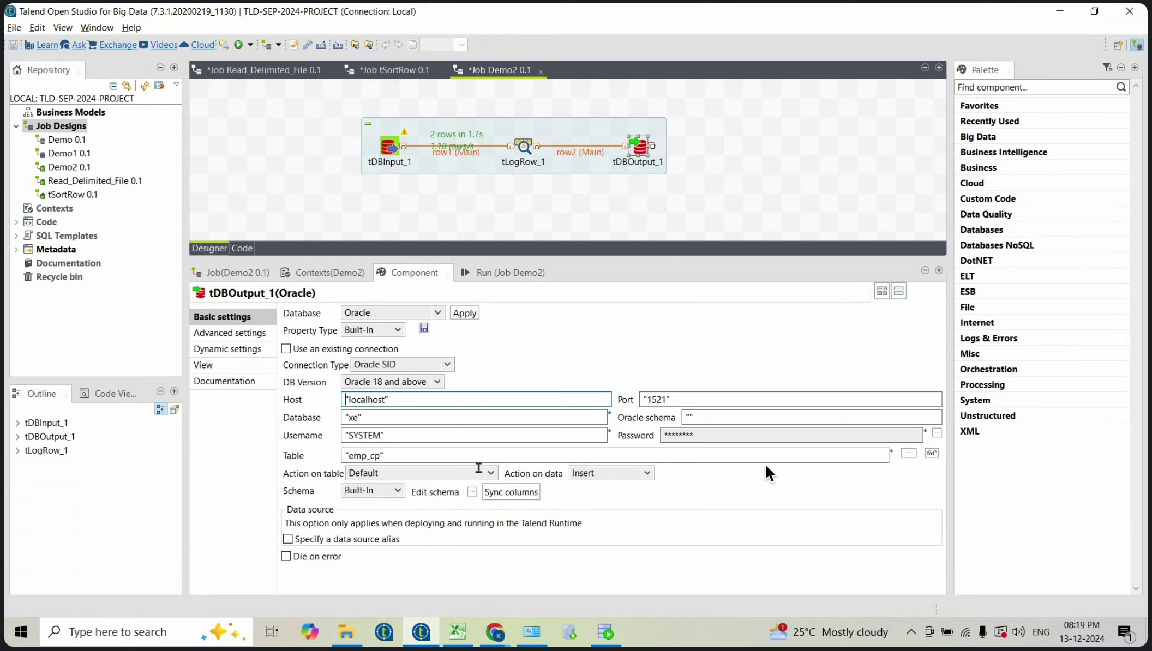
Step: Set Action on table to 'Create table if does not exist' and bring up the ID/NAME/SALARY schema
{"action": "left_click", "coordinate": [482, 473]}
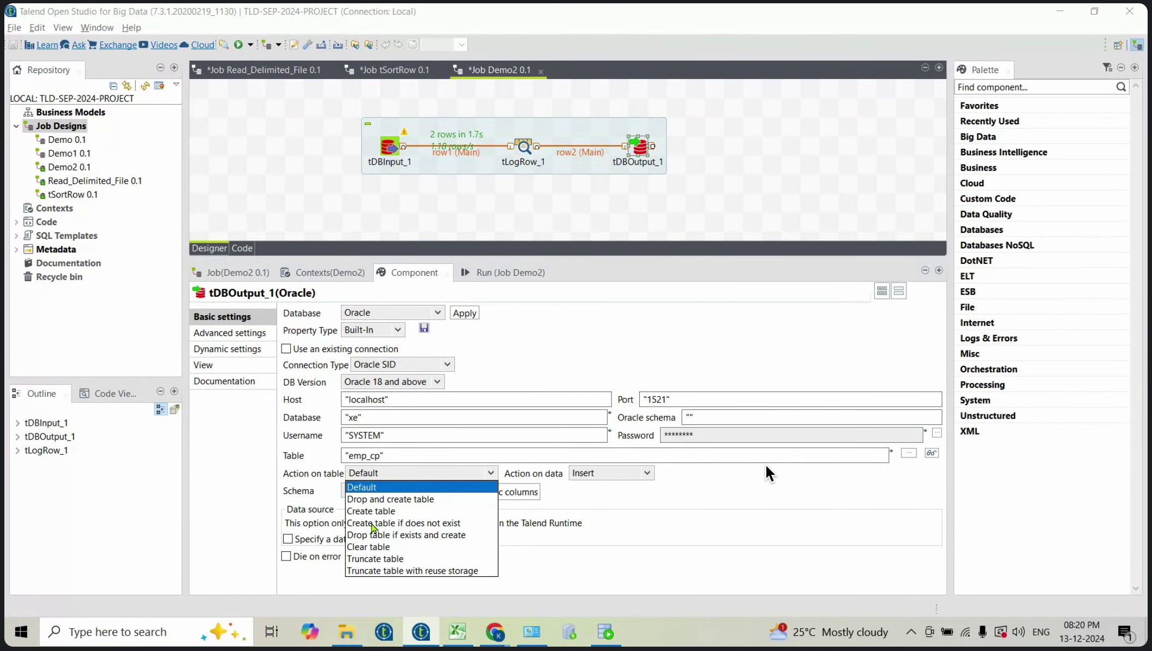
{"action": "left_click", "coordinate": [373, 525]}
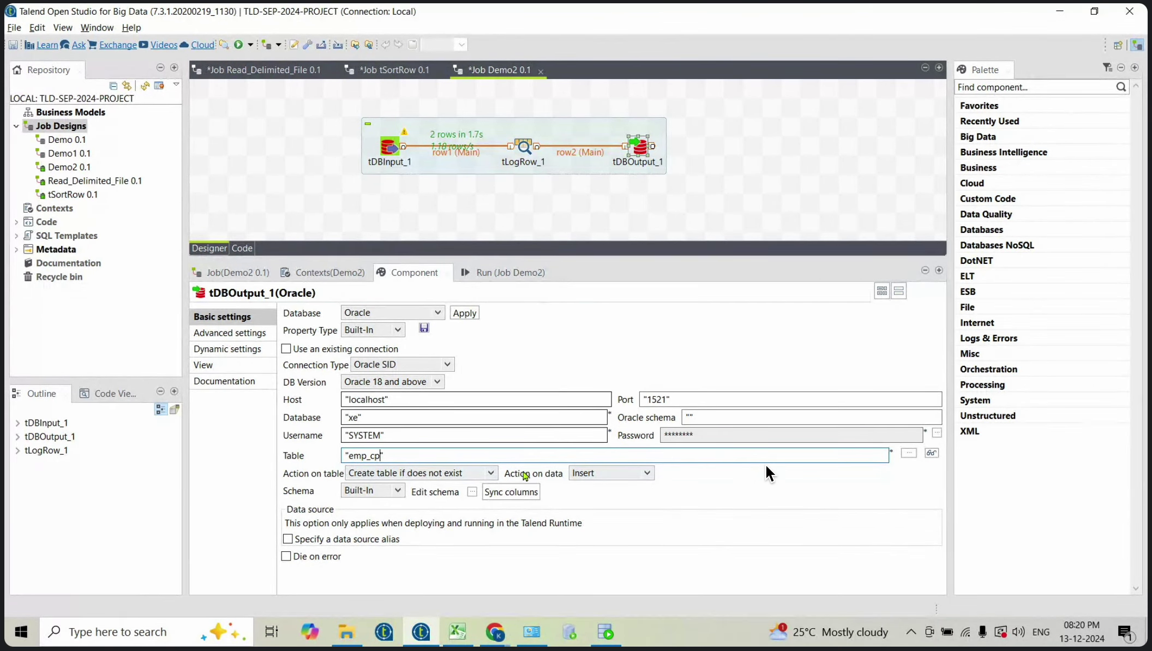
{"action": "left_click", "coordinate": [472, 493]}
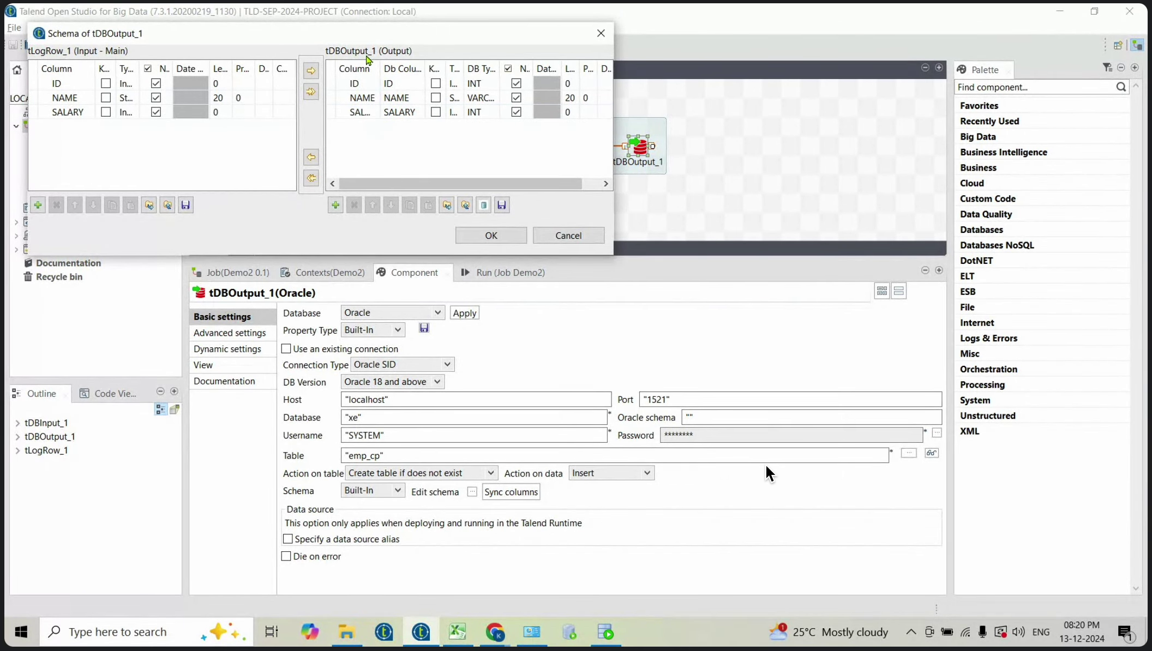
Step: Accept the schema, sync columns, then clear the log and run Demo2, loading 2 rows
{"action": "left_click", "coordinate": [490, 232]}
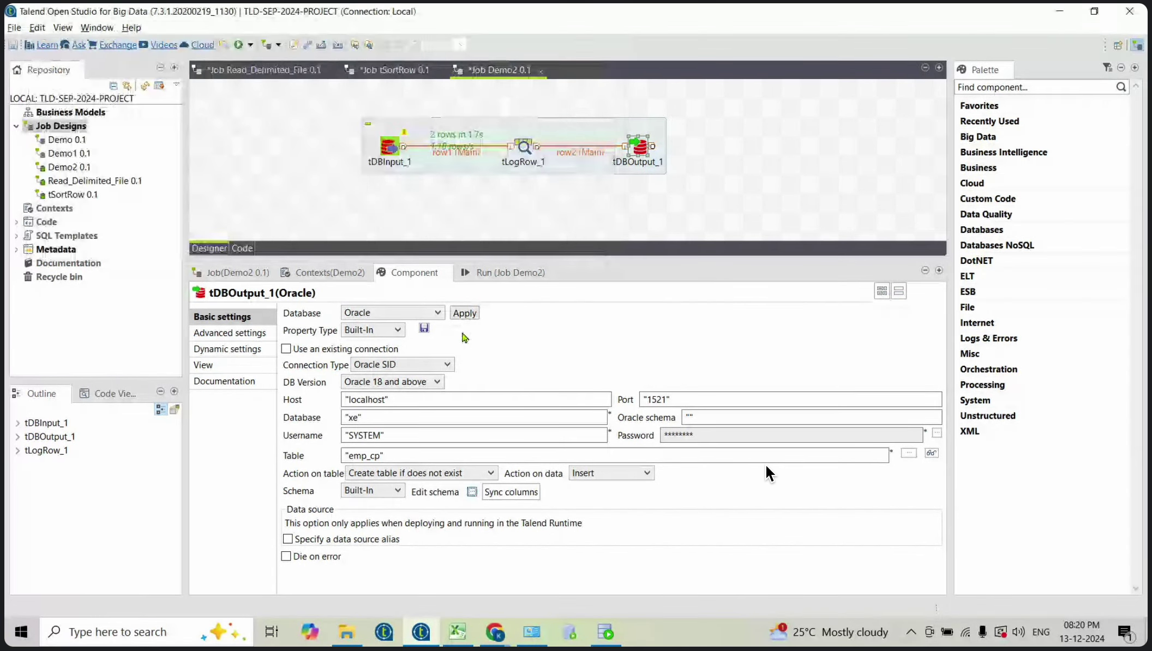
{"action": "left_click", "coordinate": [507, 494]}
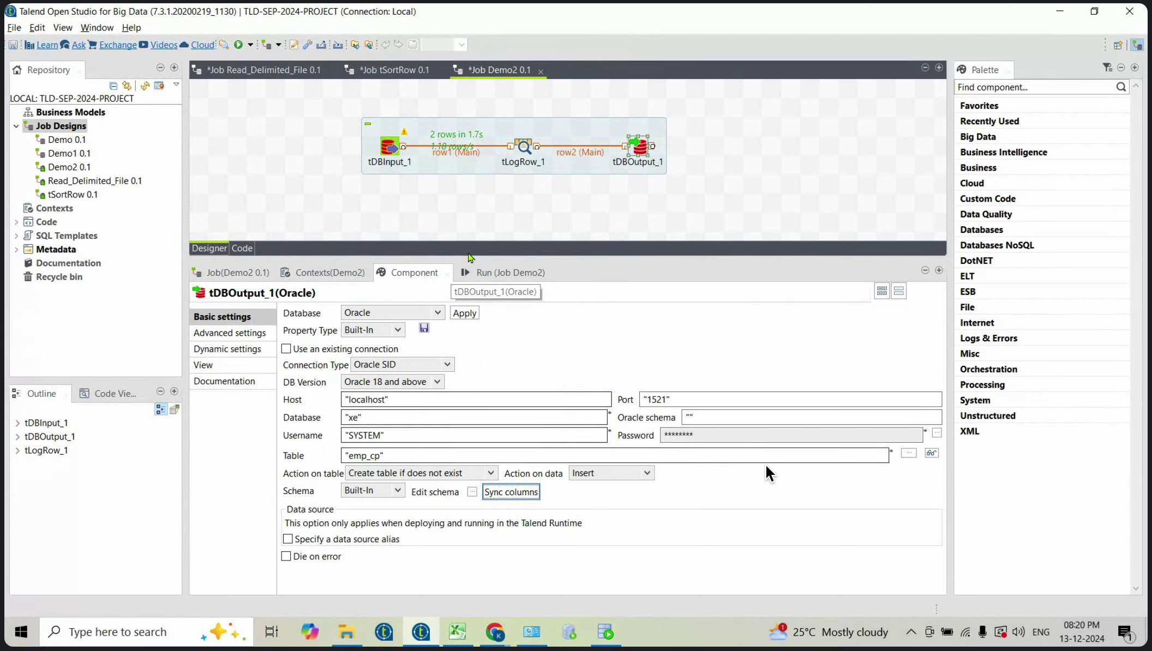
{"action": "left_click", "coordinate": [491, 276]}
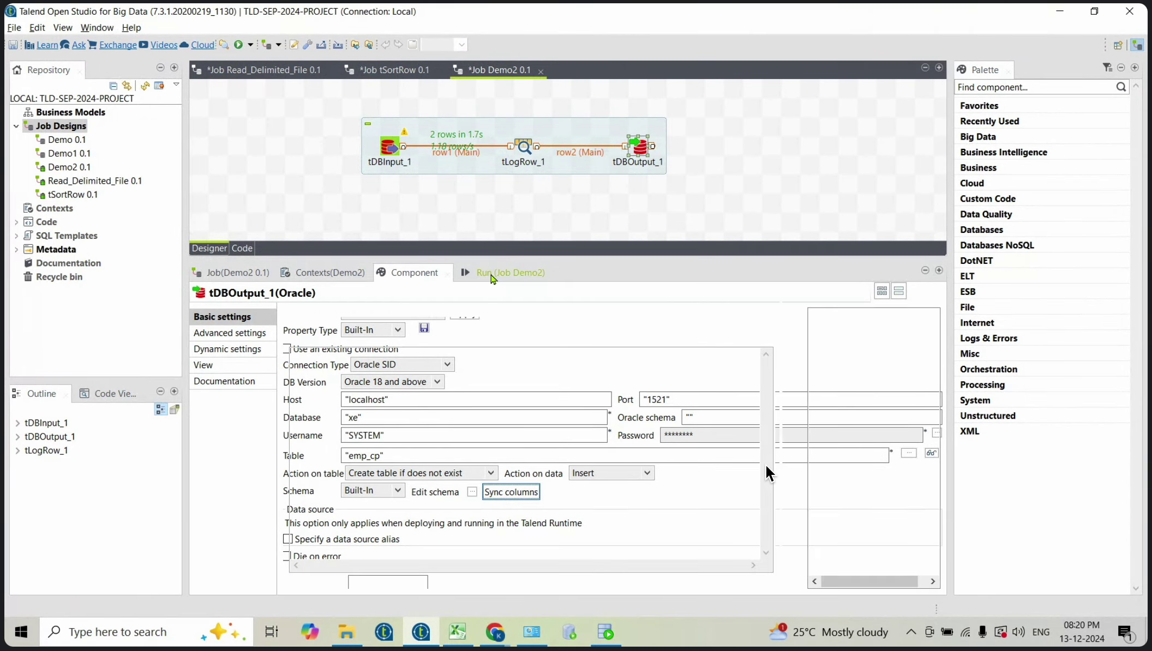
{"action": "left_click", "coordinate": [449, 330]}
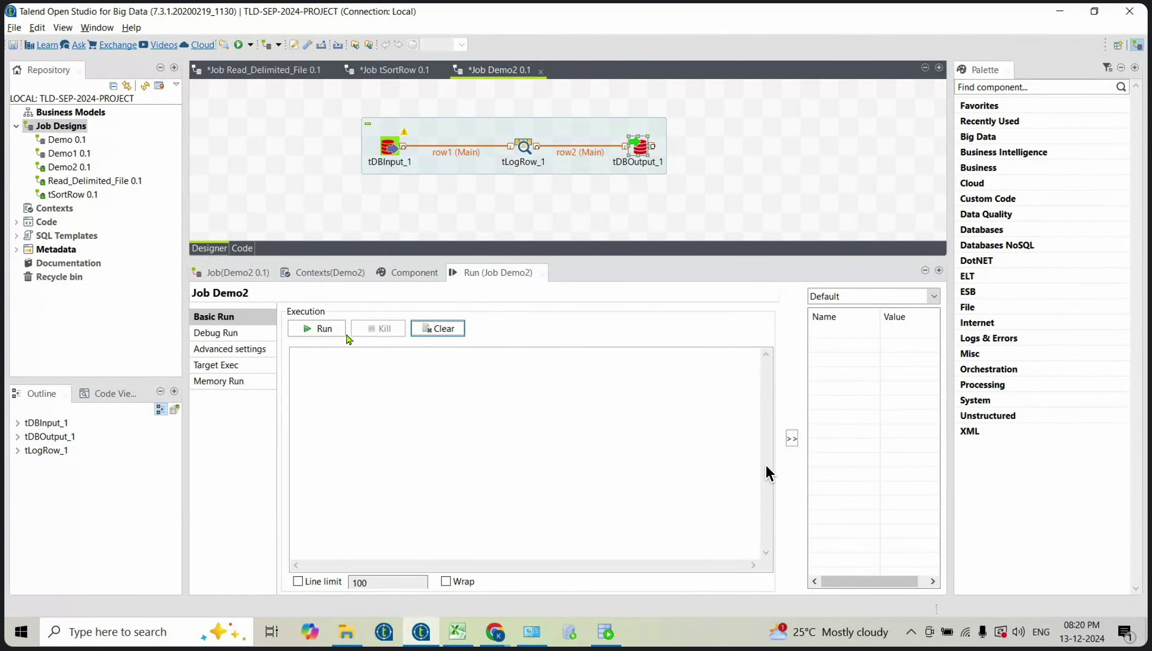
{"action": "left_click", "coordinate": [335, 333]}
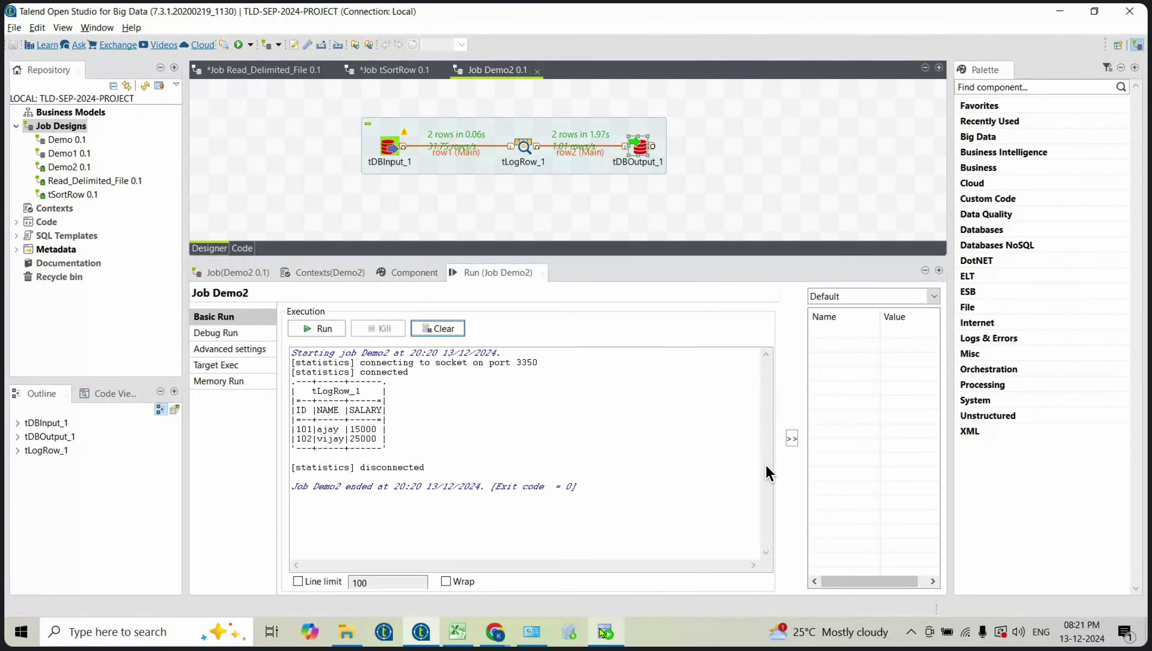
{"action": "left_click", "coordinate": [604, 631]}
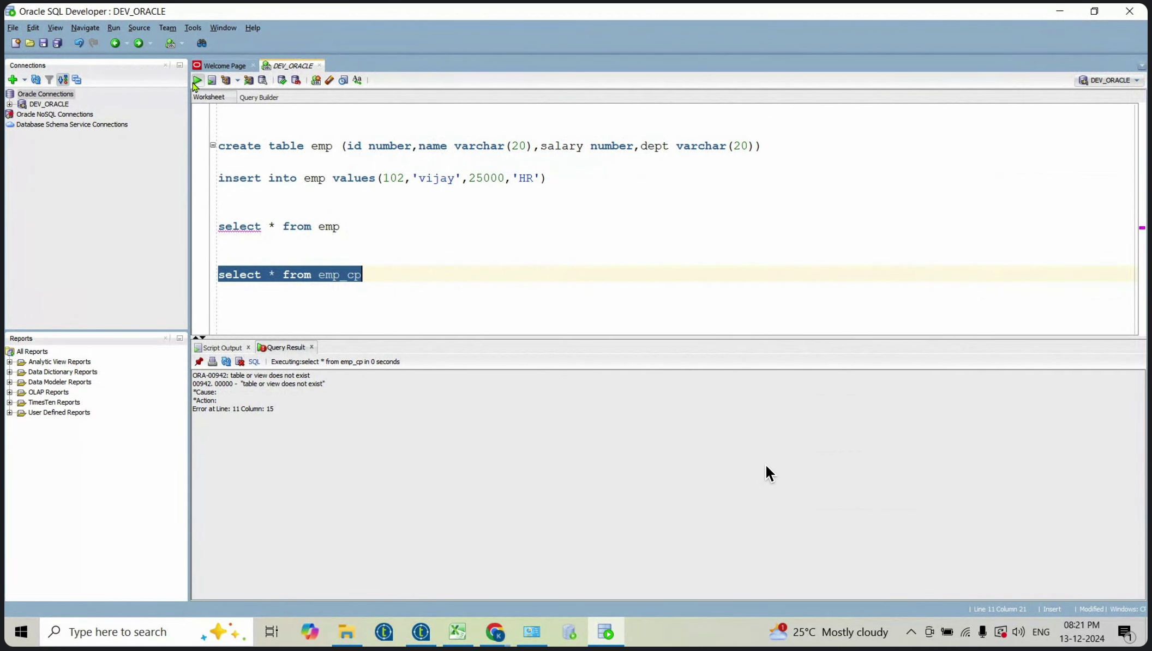
Step: Rerun 'select * from emp_cp' to see rows 101 and 102, then return to Talend
{"action": "left_click", "coordinate": [196, 80]}
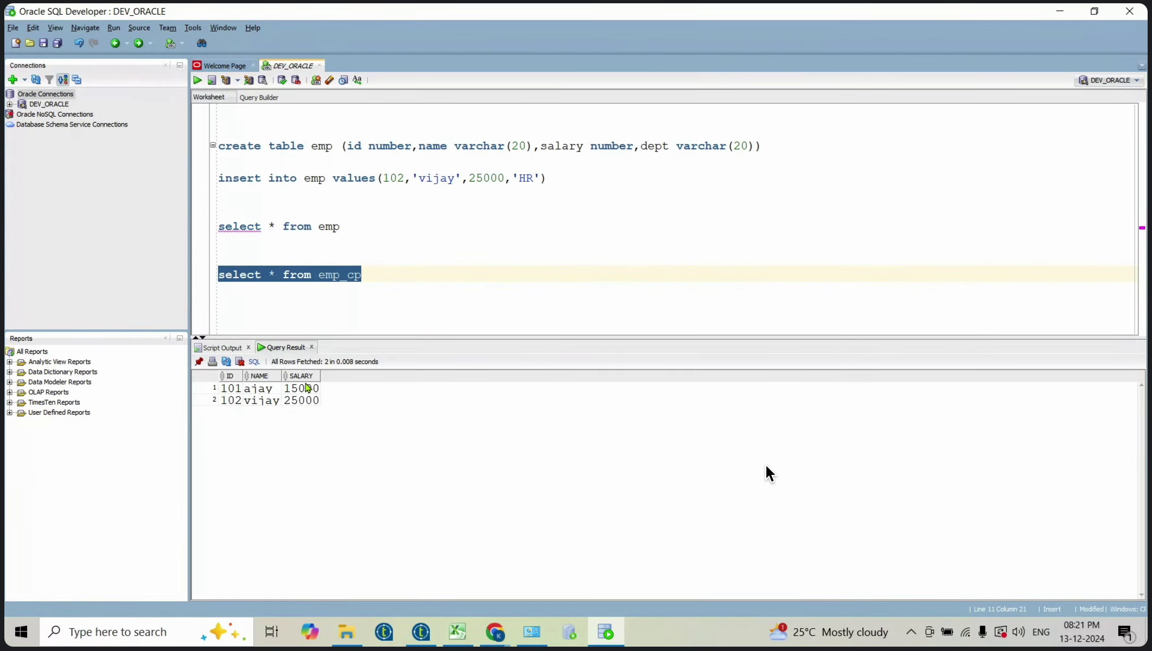
{"action": "left_click", "coordinate": [426, 631]}
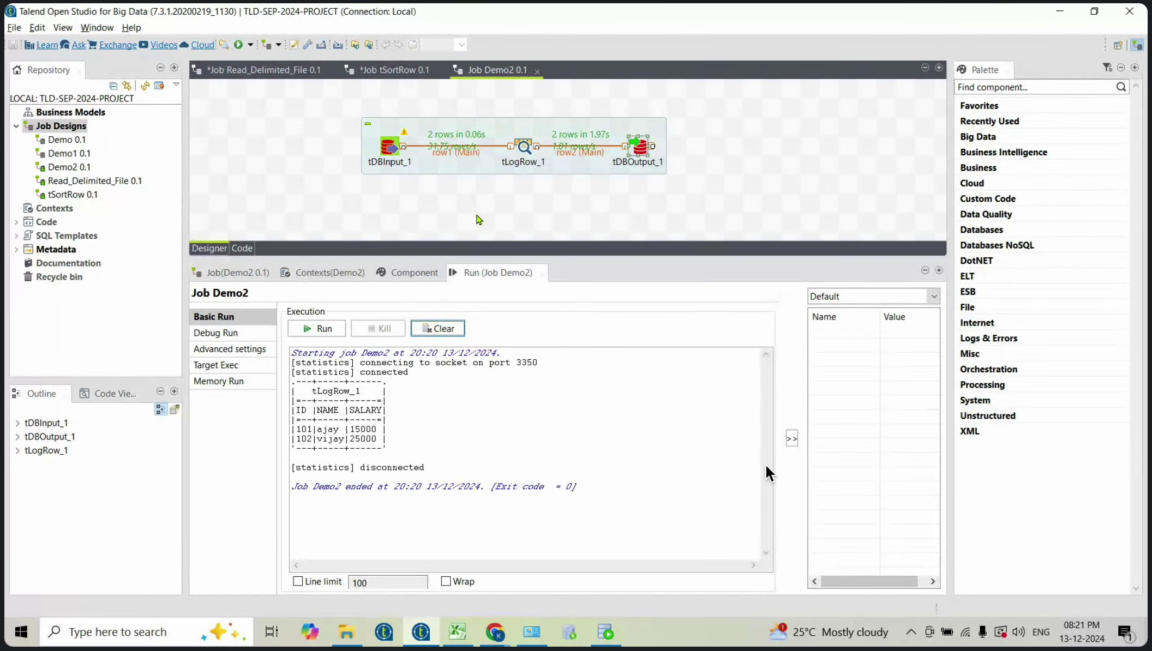
Step: Open tDBInput_1's settings and keep Oracle as its database type
{"action": "double_click", "coordinate": [389, 146]}
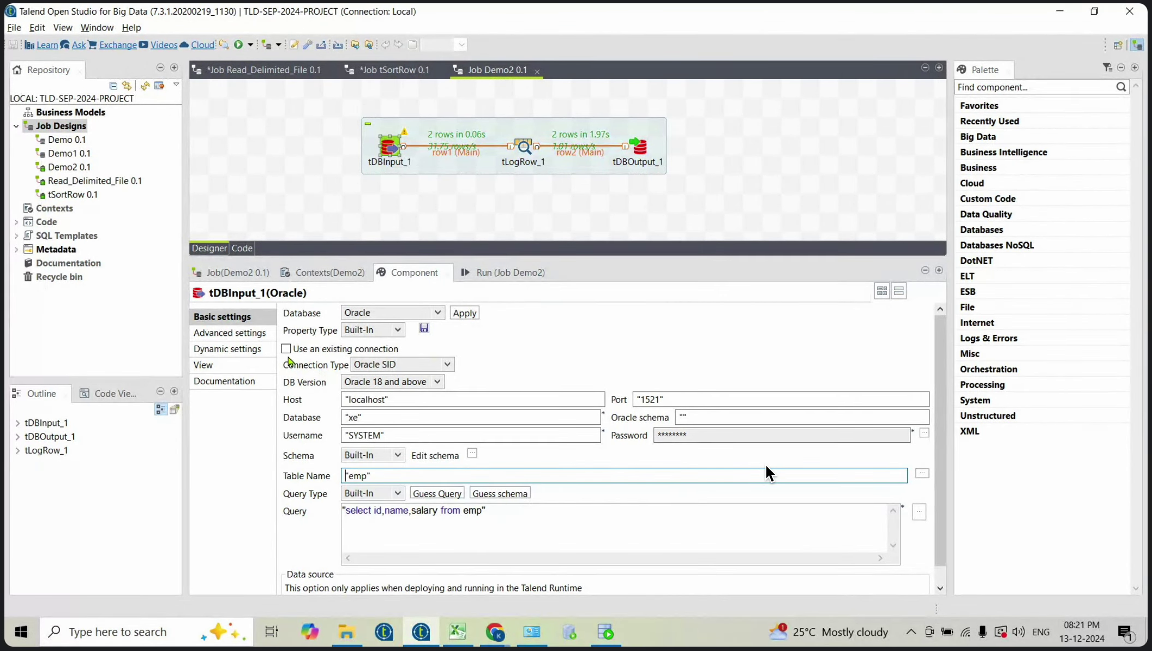
{"action": "left_click", "coordinate": [438, 314]}
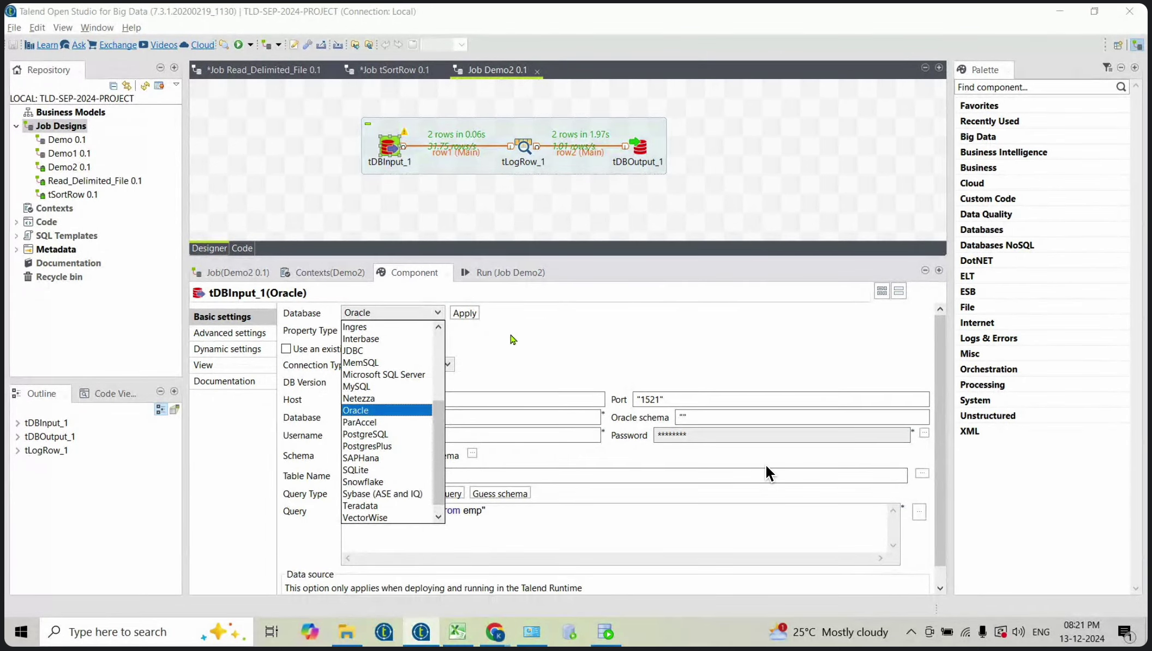
{"action": "left_click", "coordinate": [535, 335]}
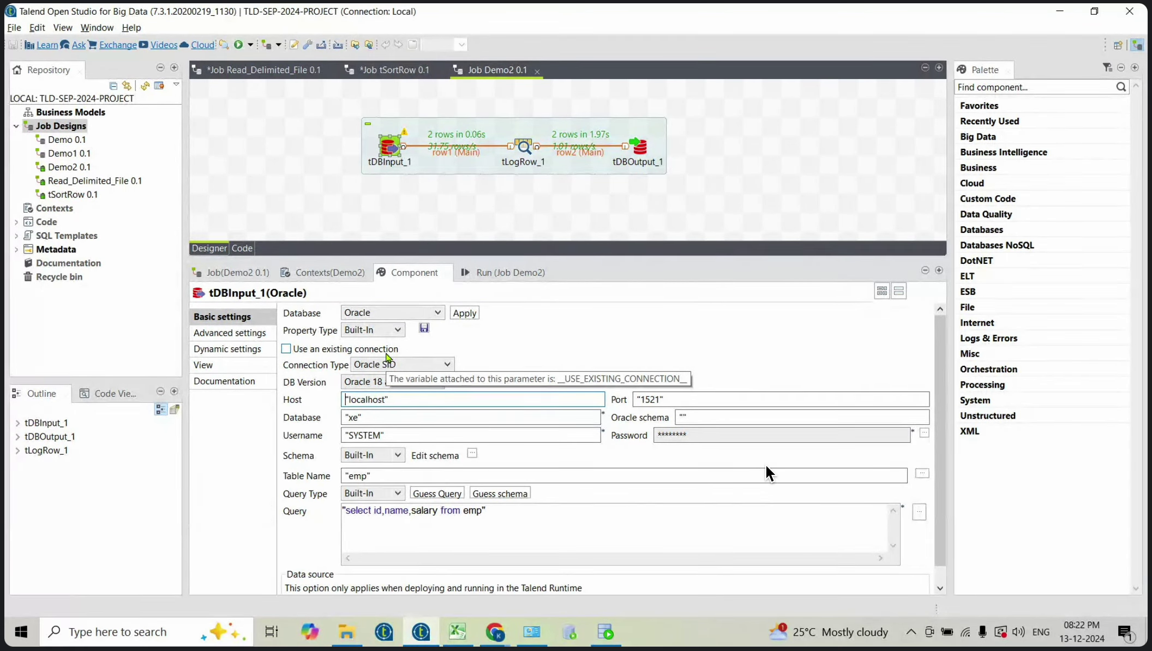
Step: Toggle tDBInput_1's 'Use an existing connection' on and then off again
{"action": "left_click", "coordinate": [286, 349]}
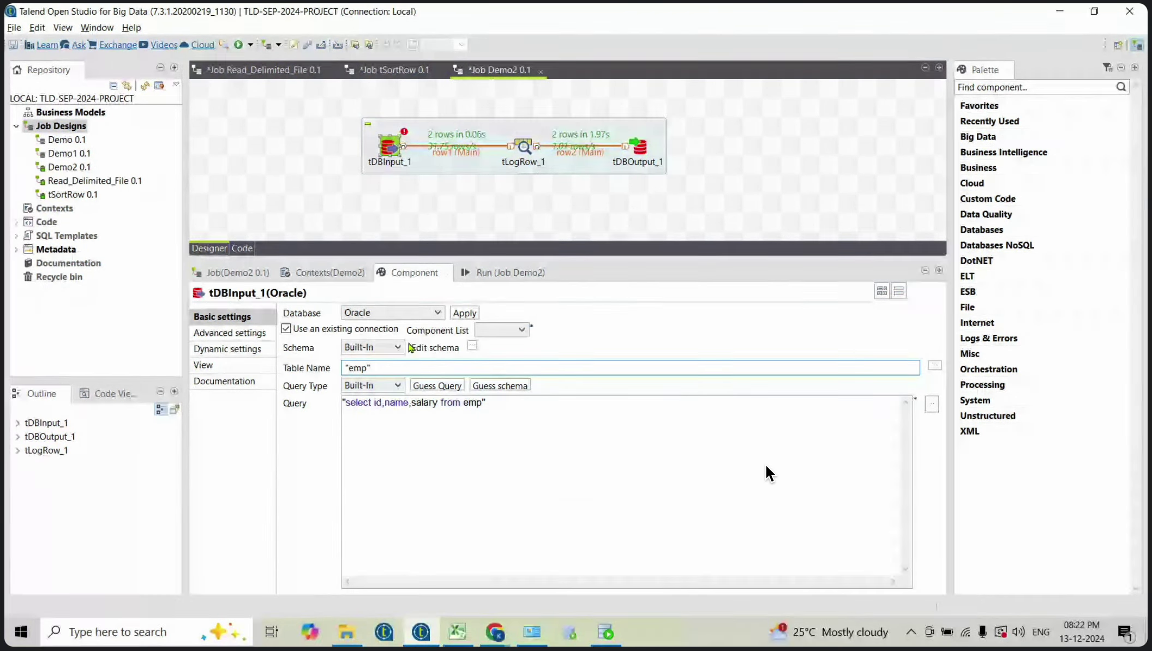
{"action": "left_click", "coordinate": [288, 330]}
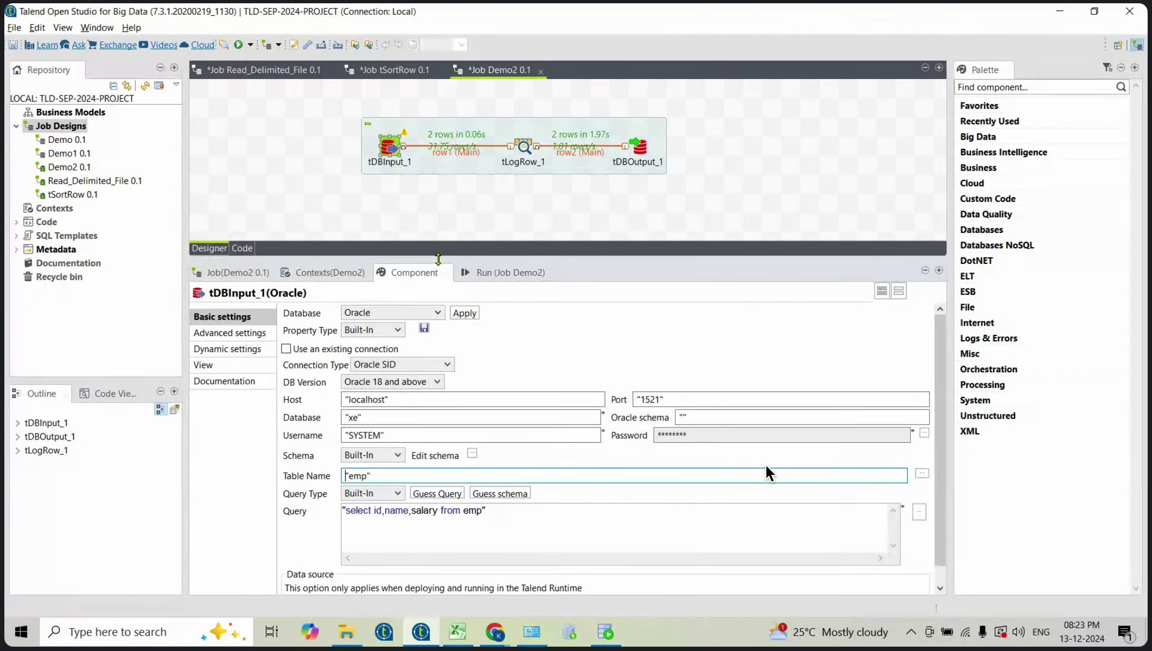
Step: Enlarge the canvas, move the flow down, and add tOracleConnection above it via 'toracleconn'
{"action": "left_click_drag", "start_coordinate": [441, 261], "coordinate": [442, 352]}
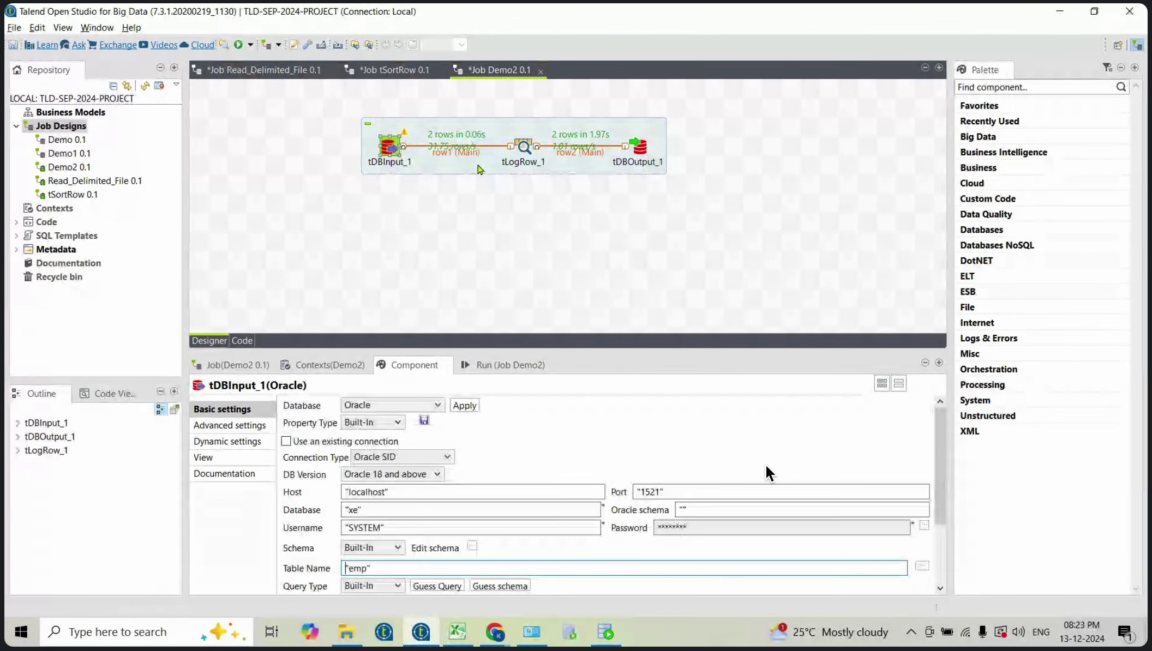
{"action": "left_click_drag", "start_coordinate": [478, 161], "coordinate": [478, 254]}
{"action": "left_click", "coordinate": [438, 139]}
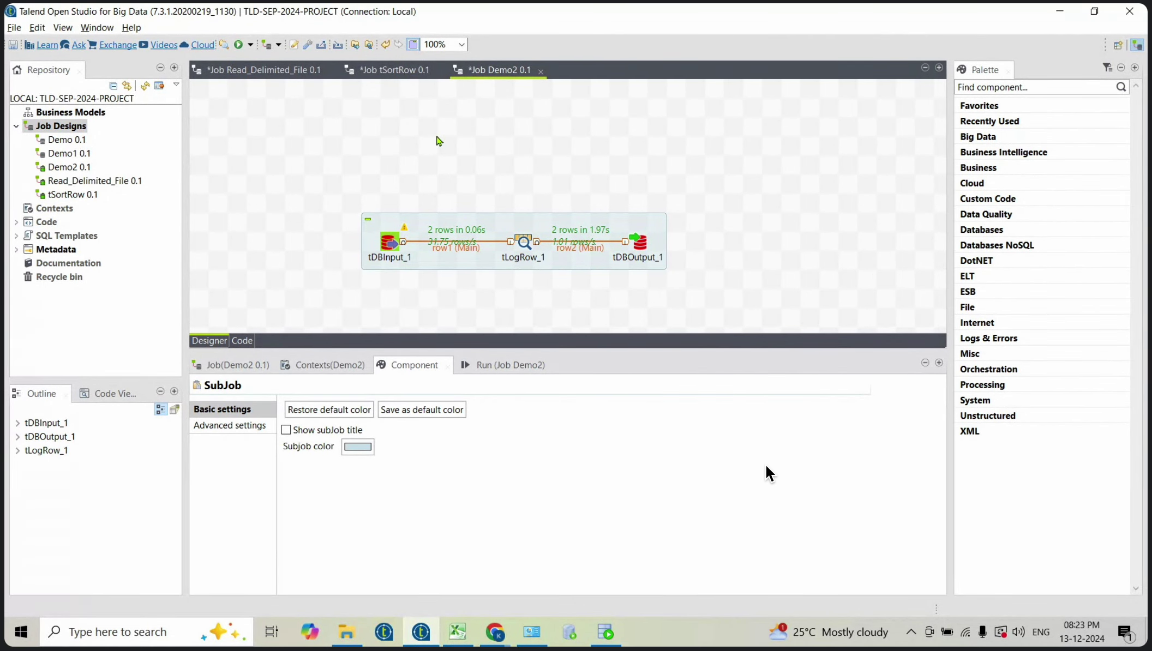
{"action": "type", "text": "toracleconn"}
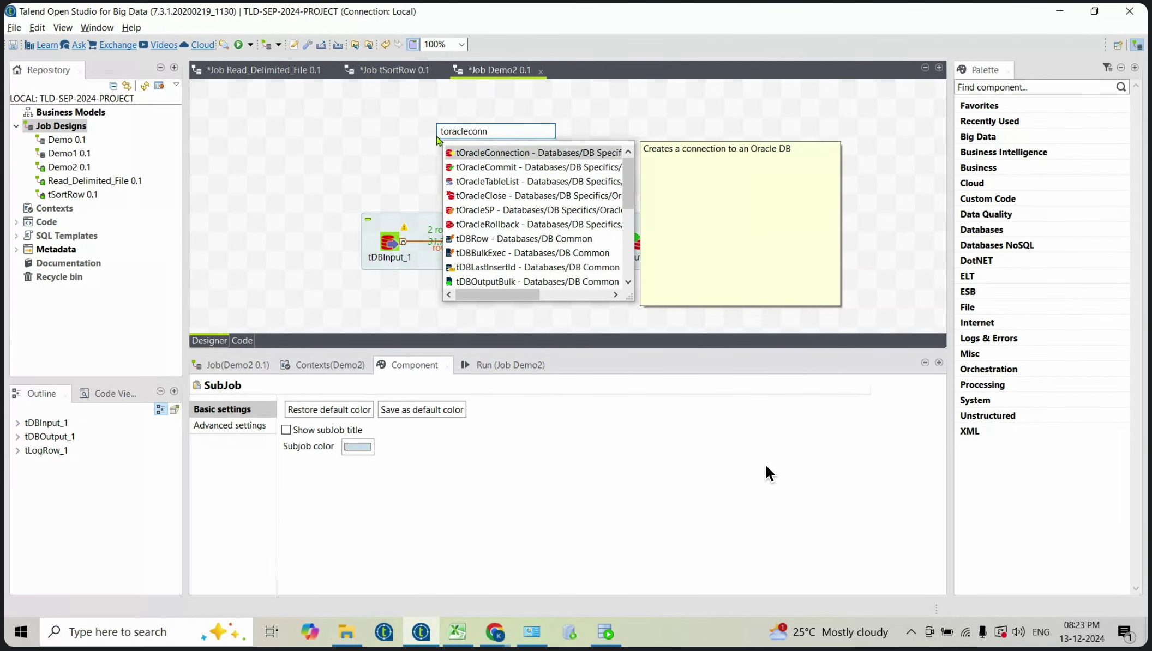
{"action": "key", "text": "Return"}
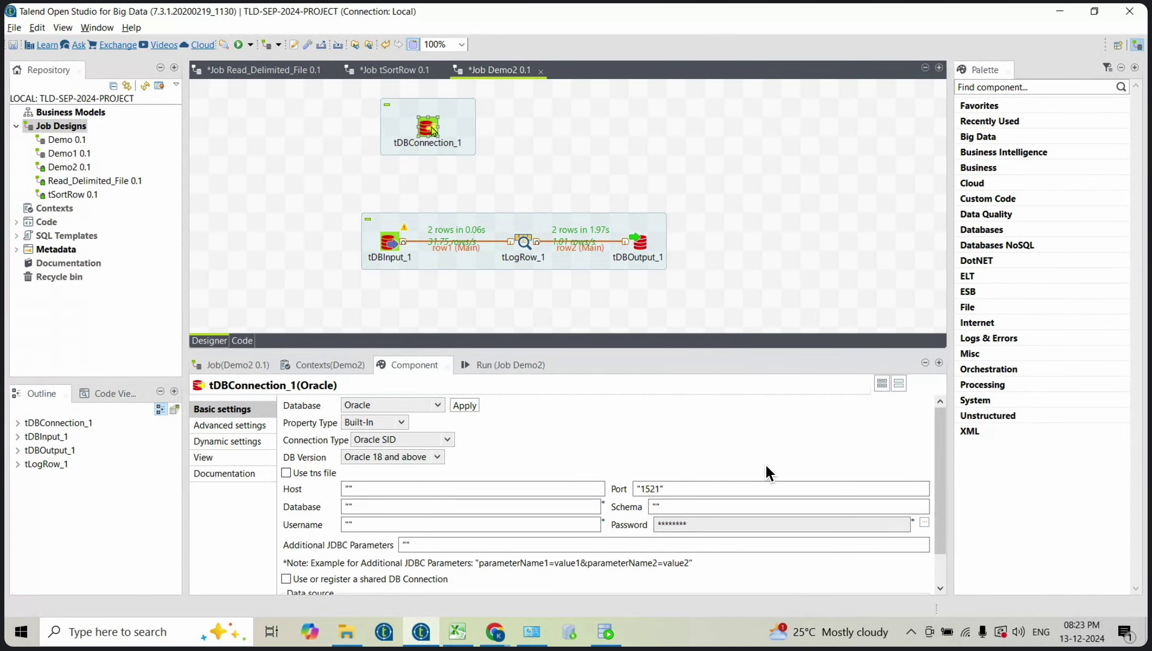
Step: Select tDBConnection_1 and enlarge its Component panel to show all connection fields
{"action": "left_click", "coordinate": [439, 406]}
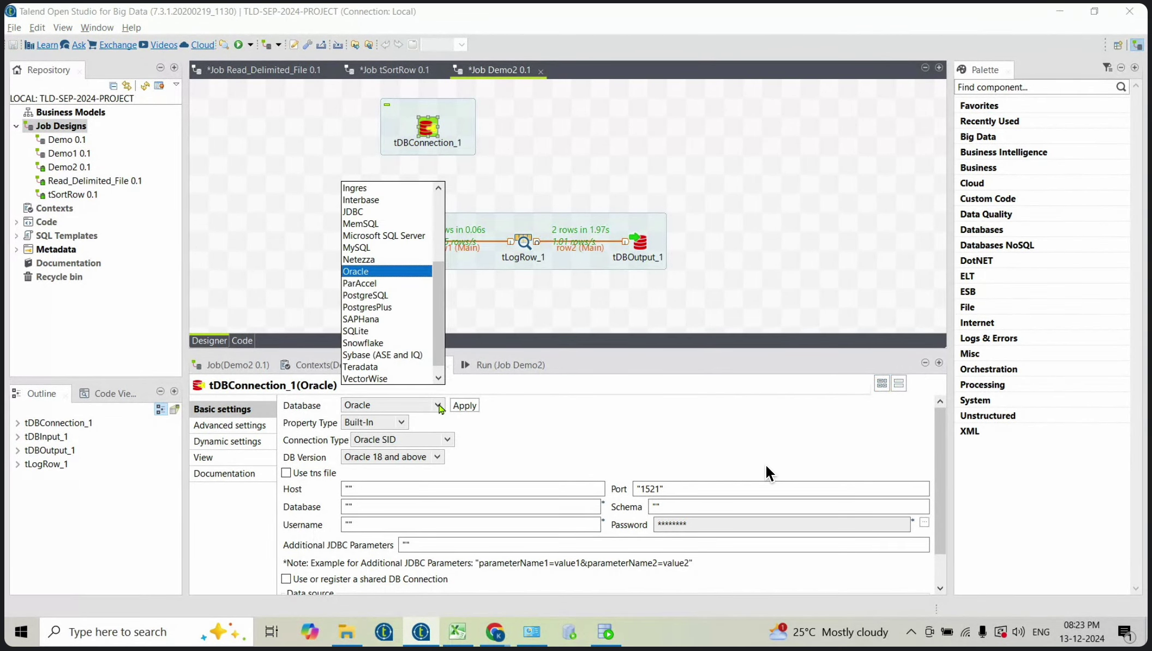
{"action": "left_click", "coordinate": [569, 296]}
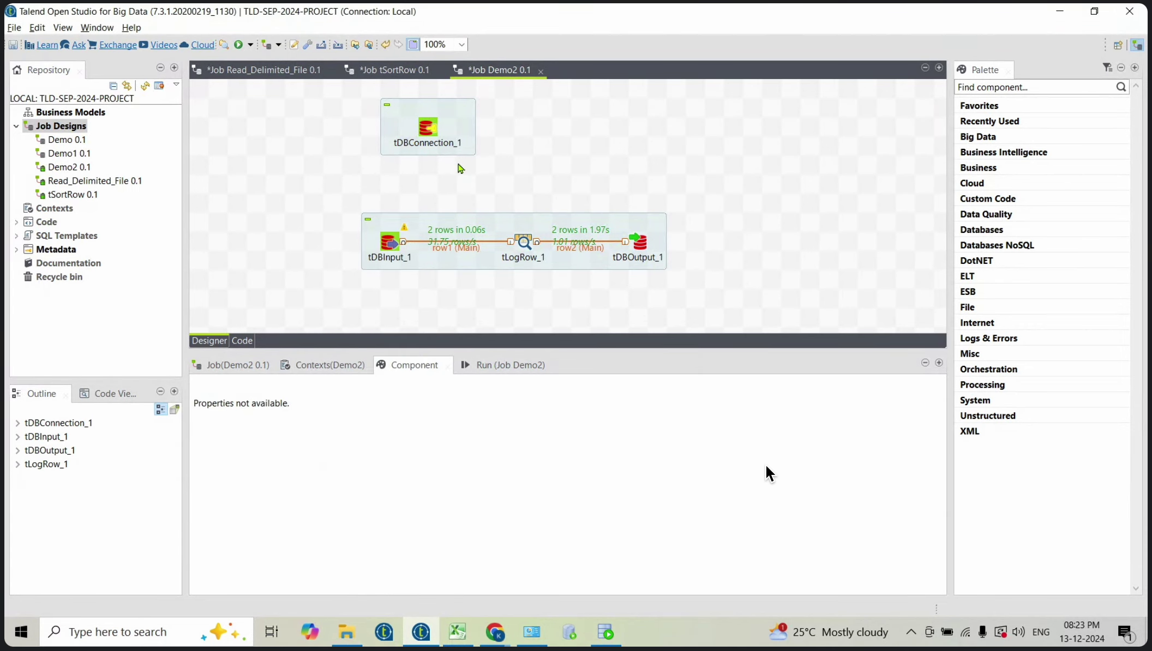
{"action": "left_click", "coordinate": [428, 128]}
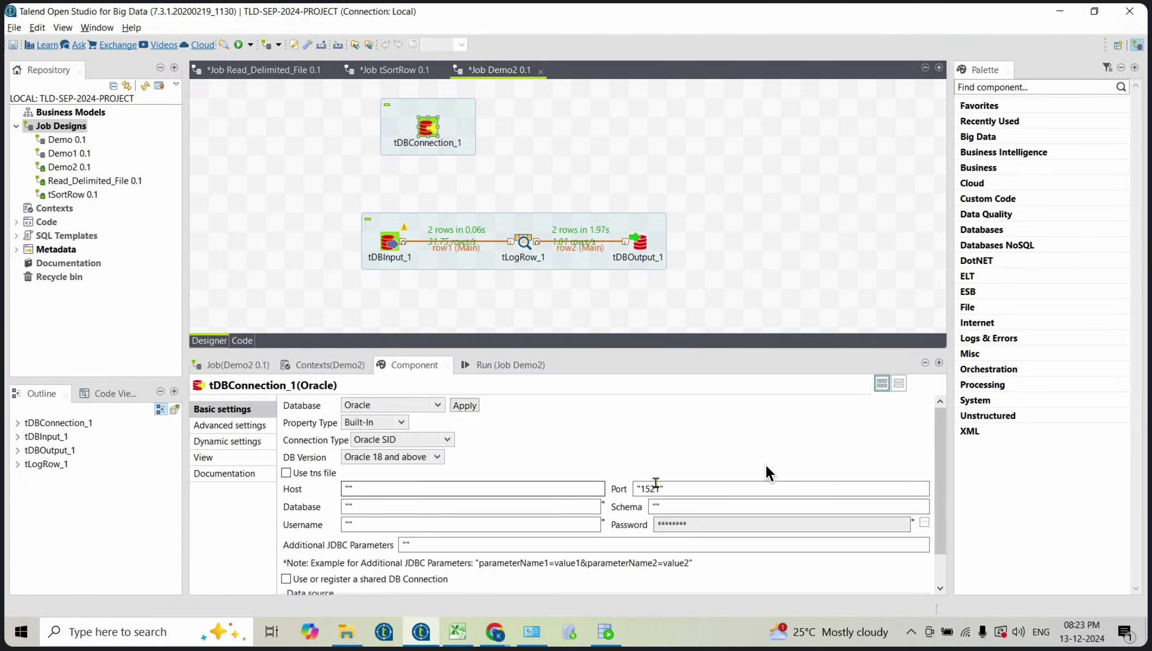
{"action": "left_click_drag", "start_coordinate": [435, 352], "coordinate": [429, 304]}
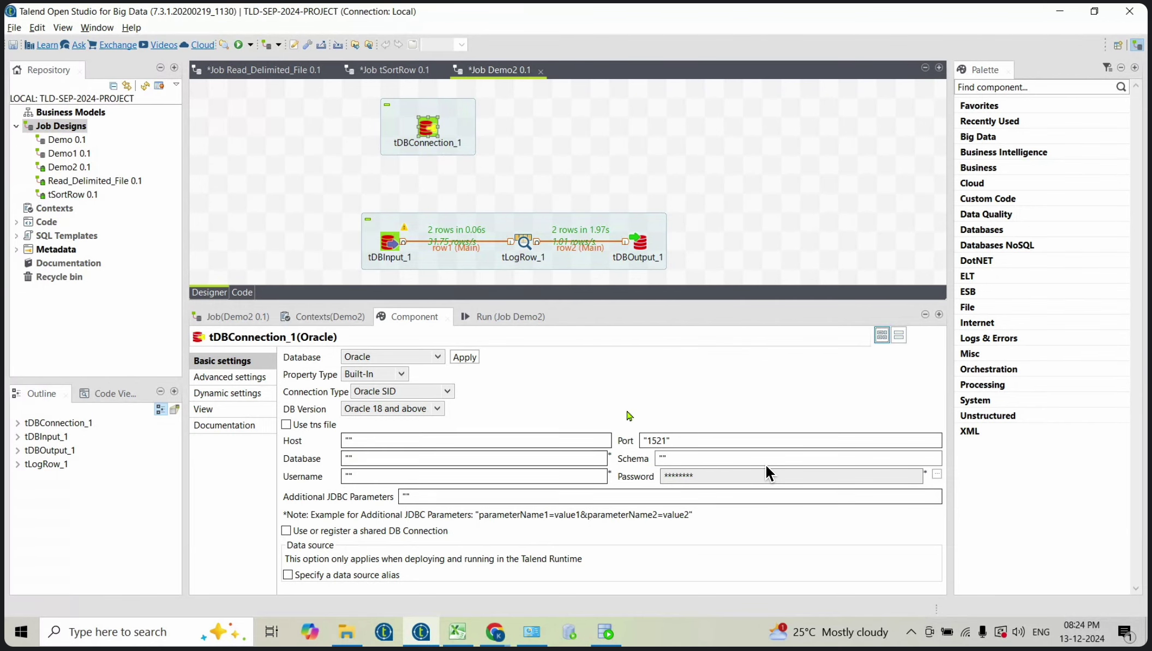
Step: Enter host localhost, database xe and username system, then open the password prompt
{"action": "left_click", "coordinate": [348, 442]}
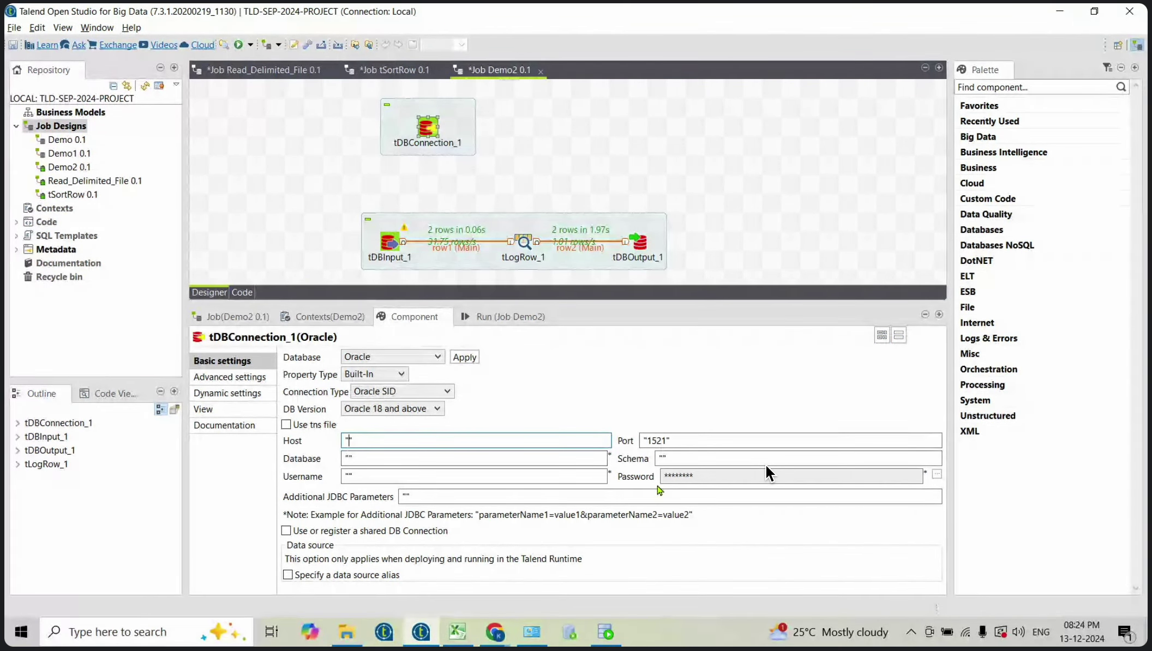
{"action": "type", "text": "localhost"}
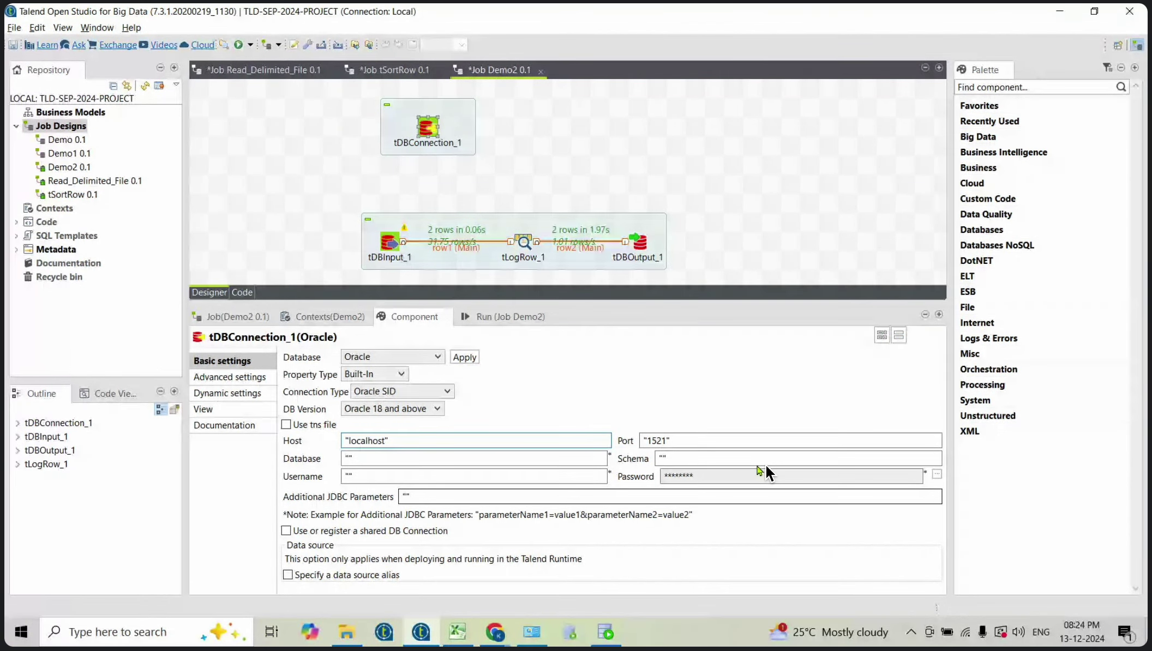
{"action": "left_click", "coordinate": [349, 458]}
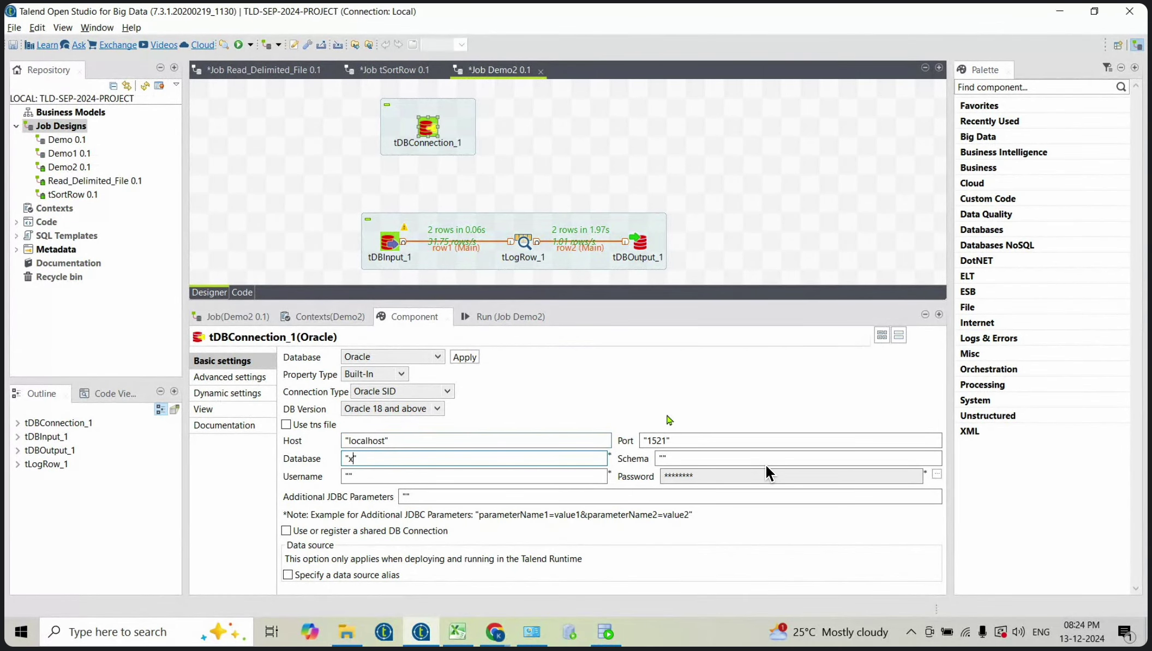
{"action": "left_click", "coordinate": [348, 476]}
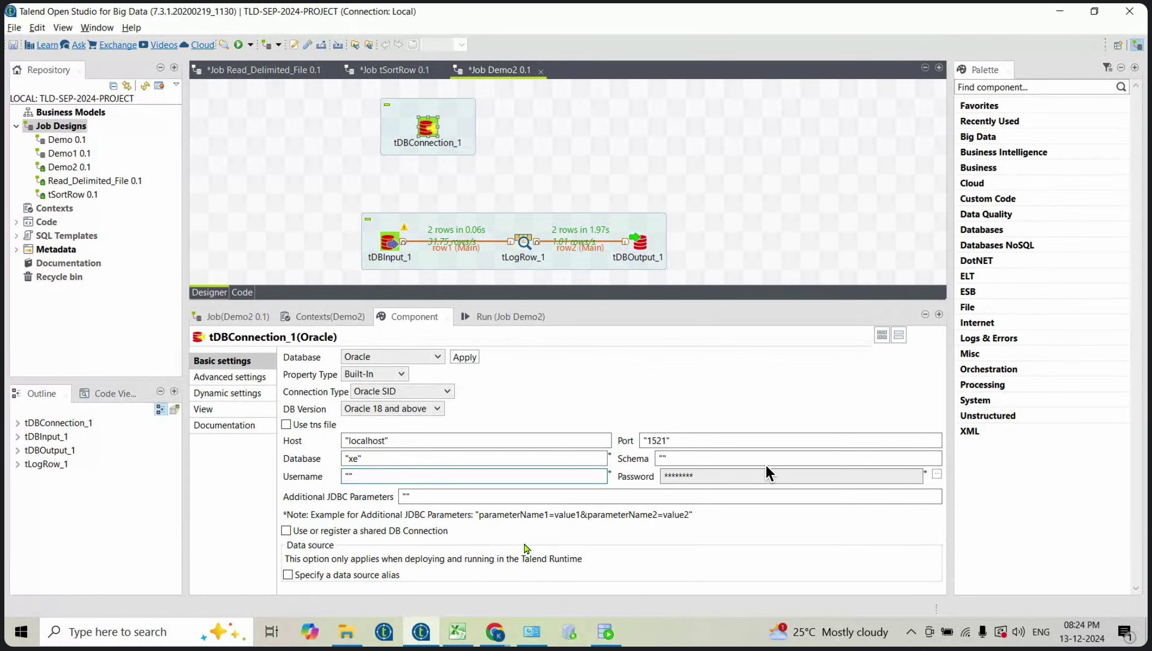
{"action": "type", "text": "system"}
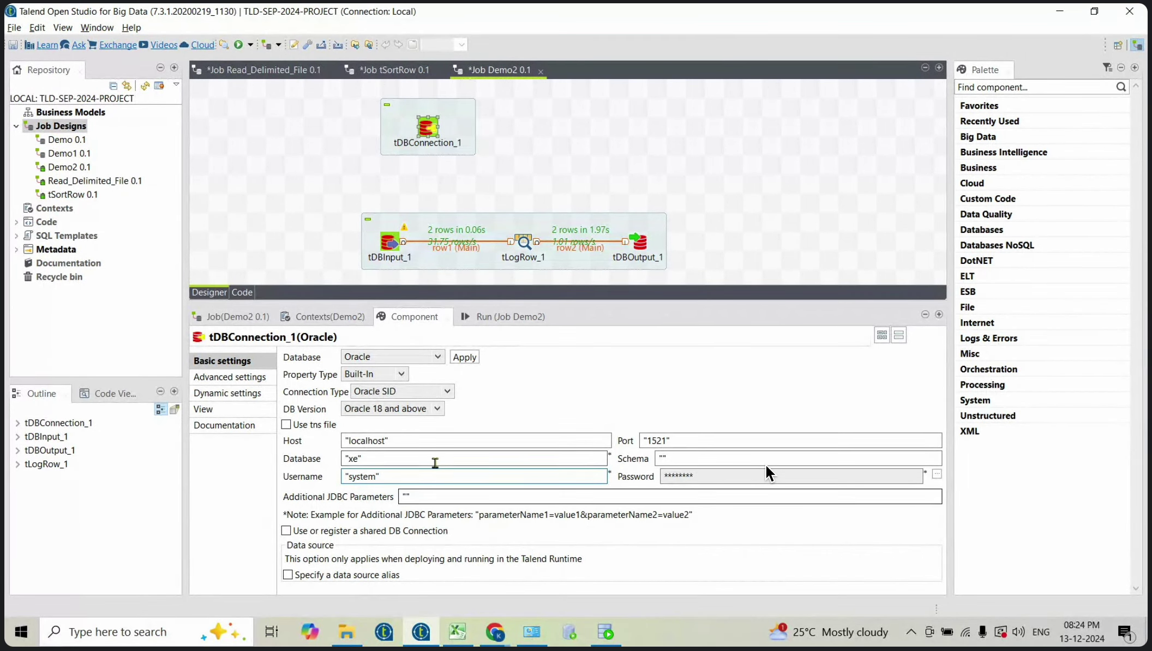
{"action": "left_click", "coordinate": [937, 475]}
Step: Enter and confirm tDBConnection_1's password, then select tDBInput_1
{"action": "left_click", "coordinate": [405, 271]}
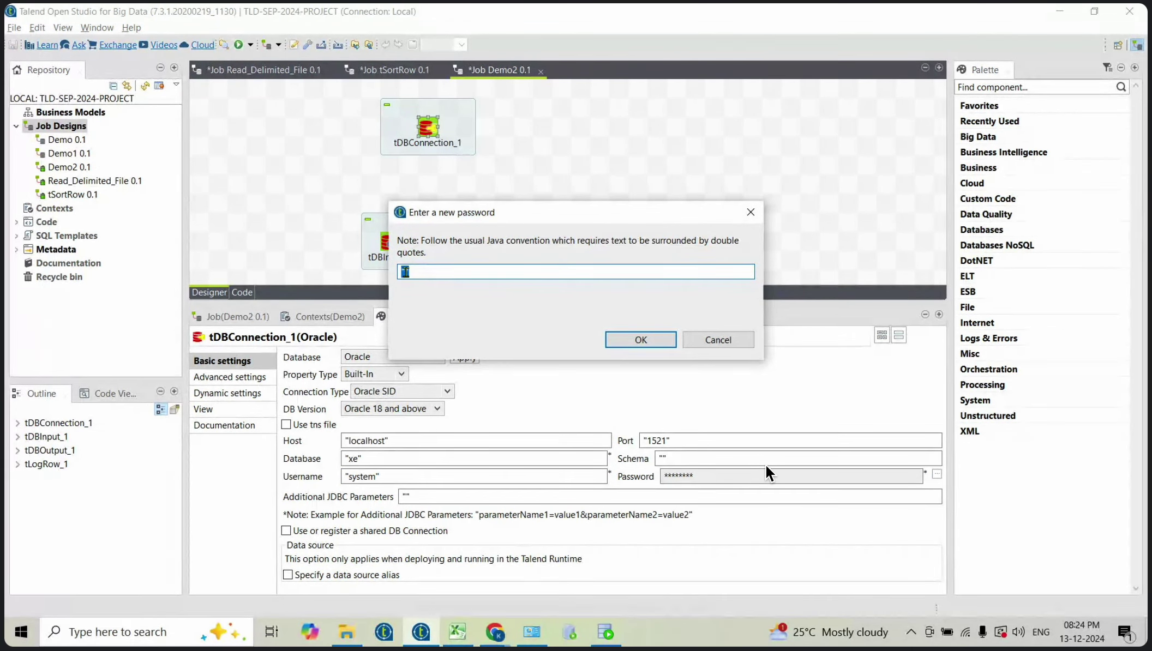
{"action": "type", "text": "123"}
{"action": "left_click", "coordinate": [640, 340]}
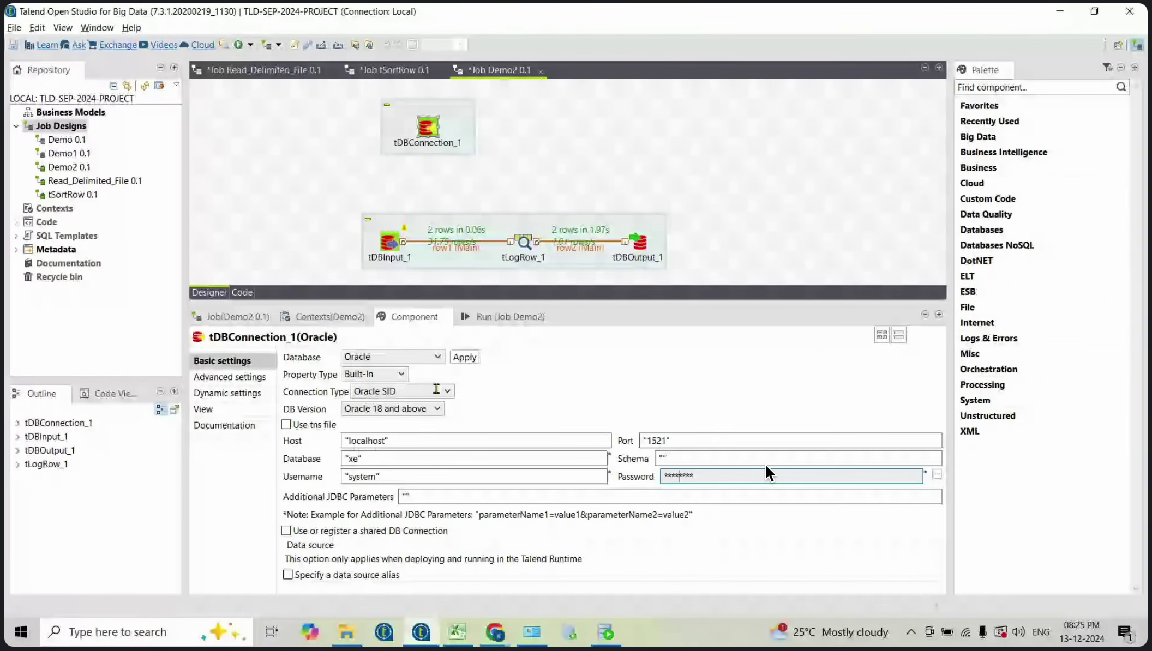
{"action": "left_click", "coordinate": [388, 242]}
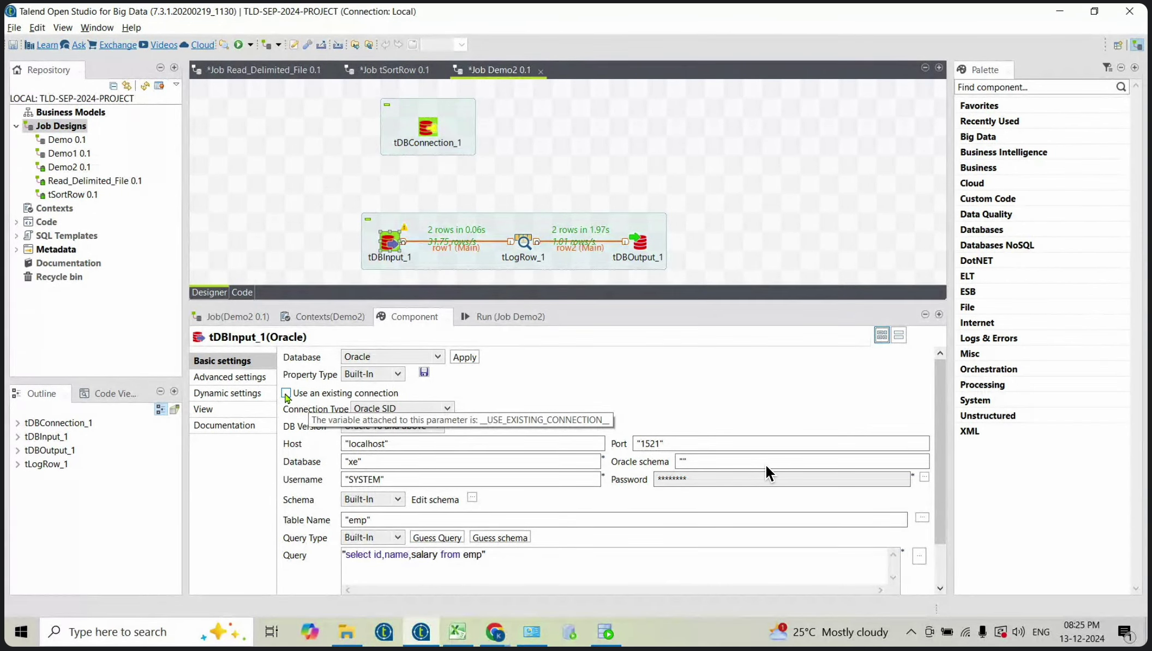
Step: Switch tDBInput_1 to the existing tDBConnection_1 connection, then select tDBOutput_1
{"action": "left_click", "coordinate": [286, 394]}
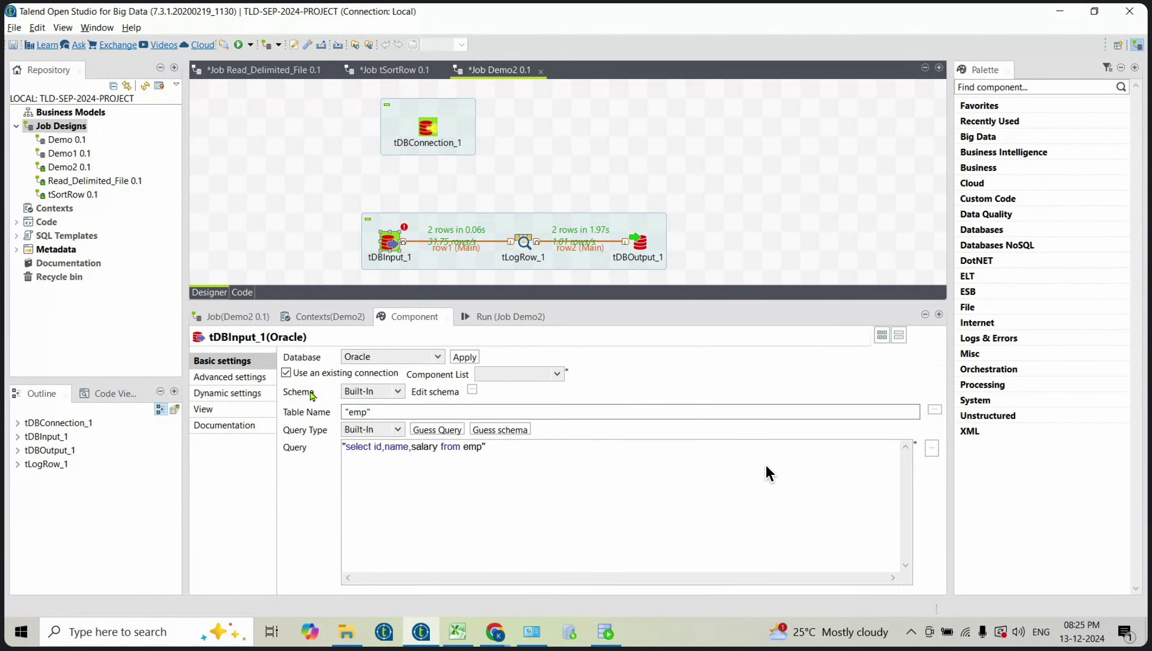
{"action": "left_click", "coordinate": [286, 373]}
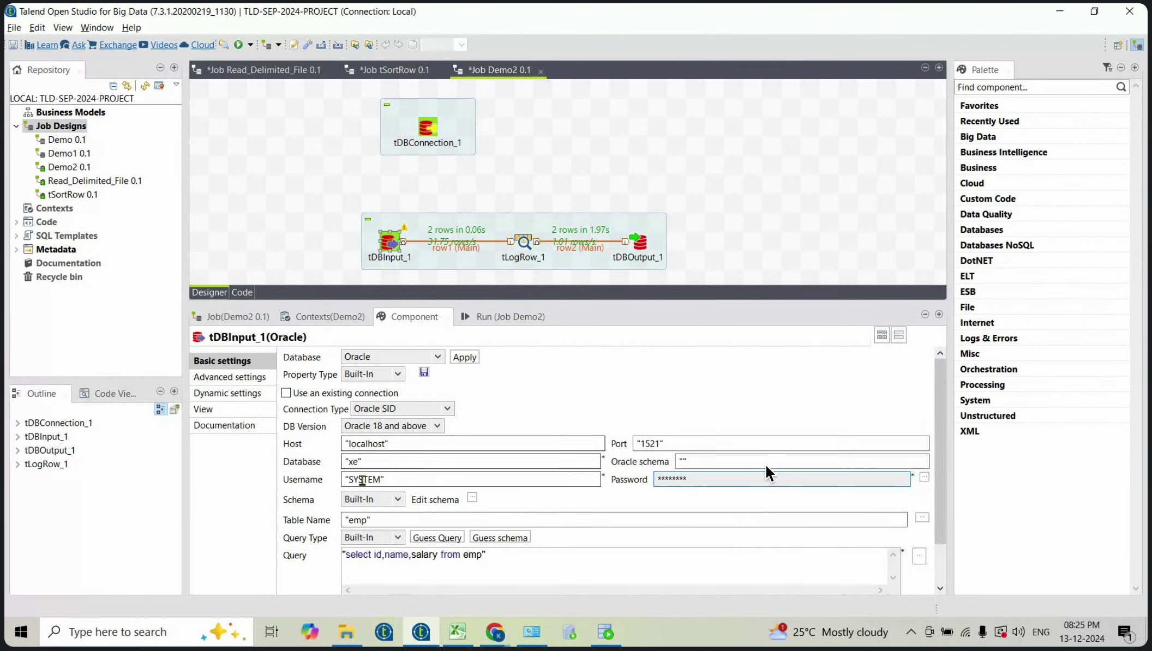
{"action": "left_click", "coordinate": [286, 393]}
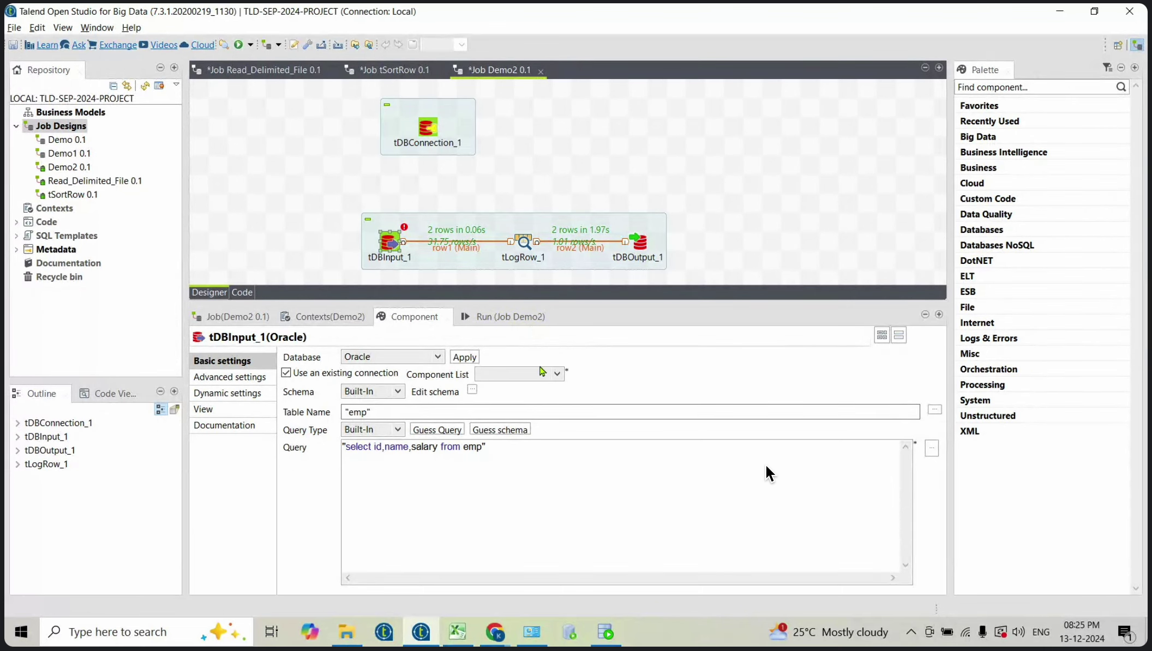
{"action": "left_click", "coordinate": [558, 375]}
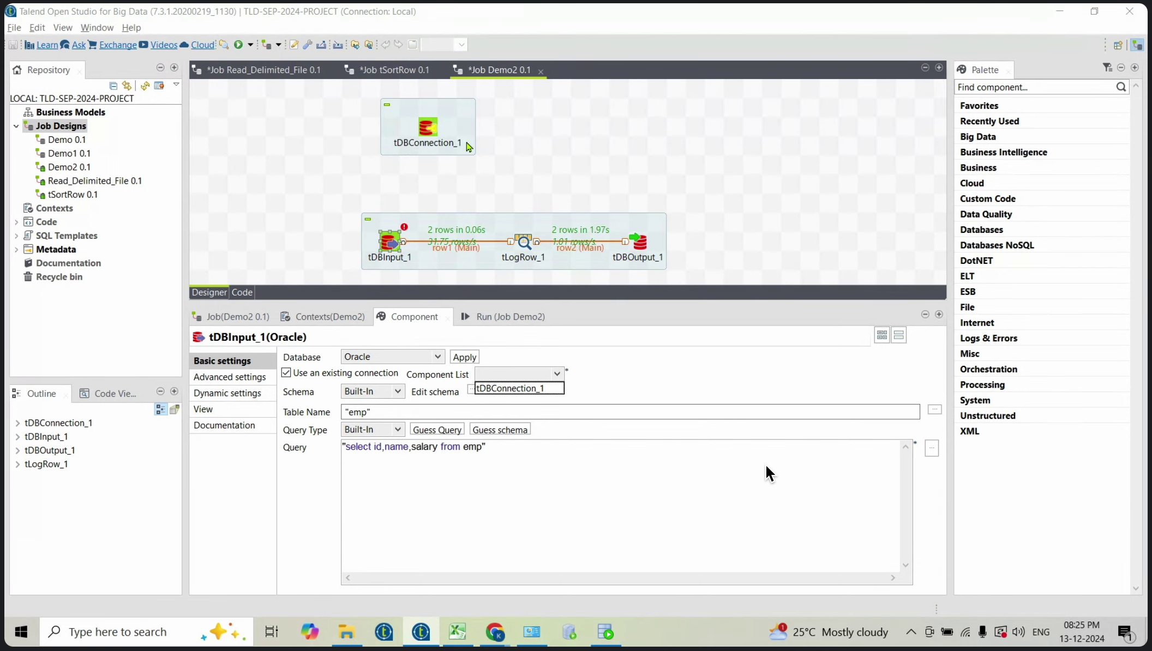
{"action": "left_click", "coordinate": [531, 391]}
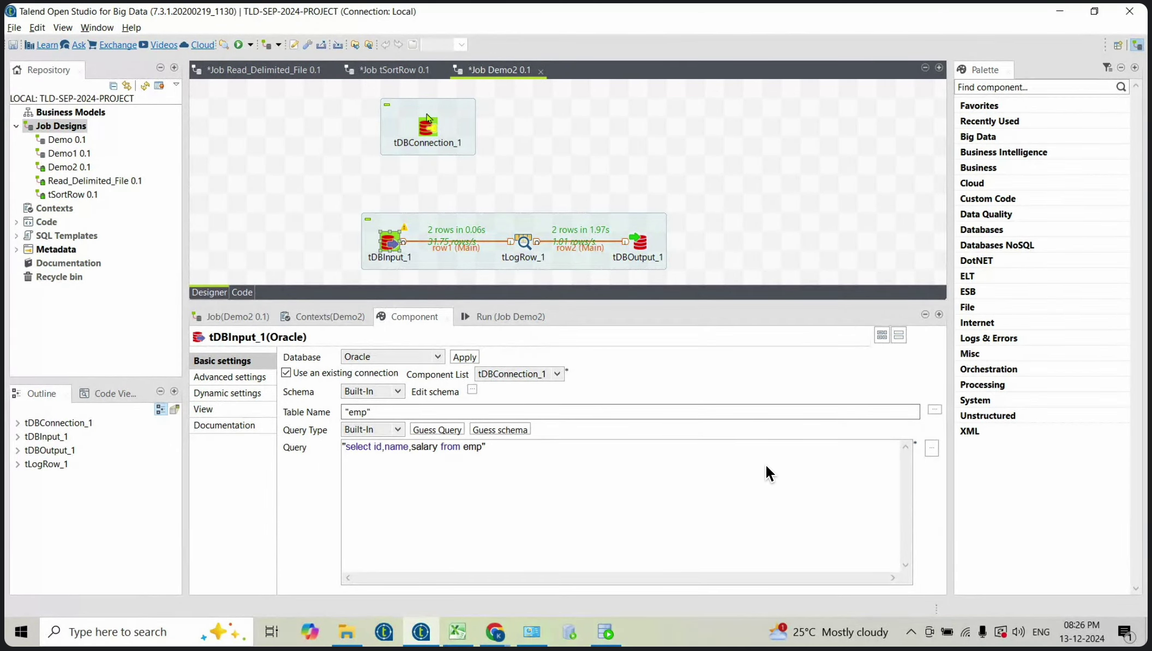
{"action": "left_click", "coordinate": [636, 240]}
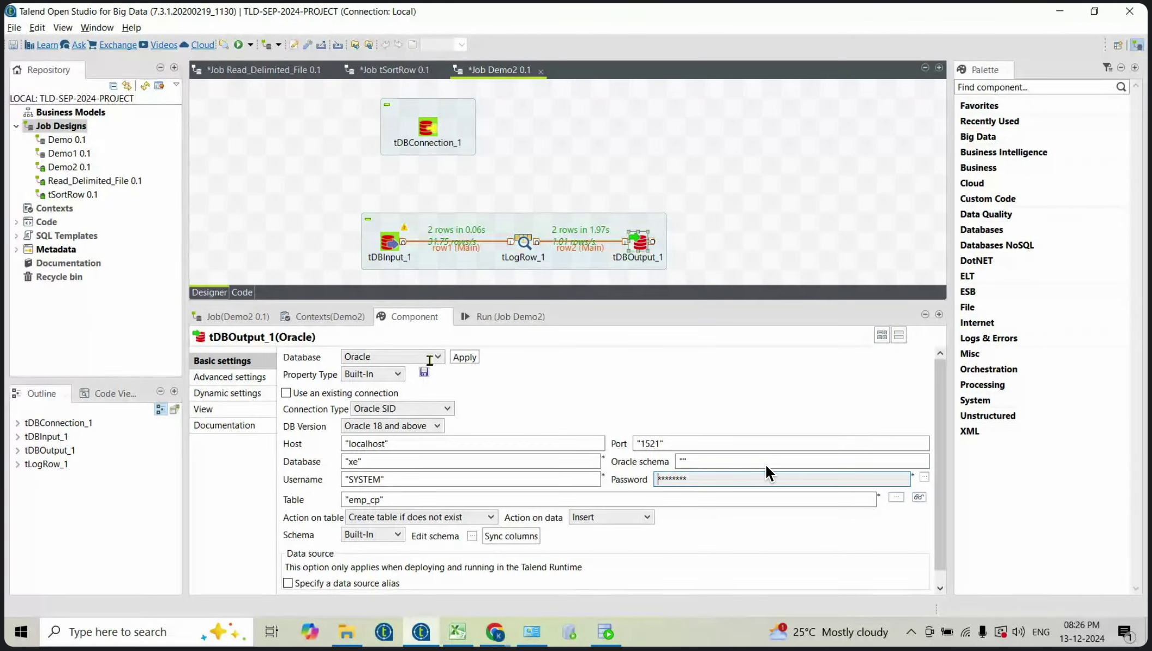
Step: Point tDBOutput_1 at the existing tDBConnection_1 connection and save the Demo2 job
{"action": "left_click", "coordinate": [284, 394]}
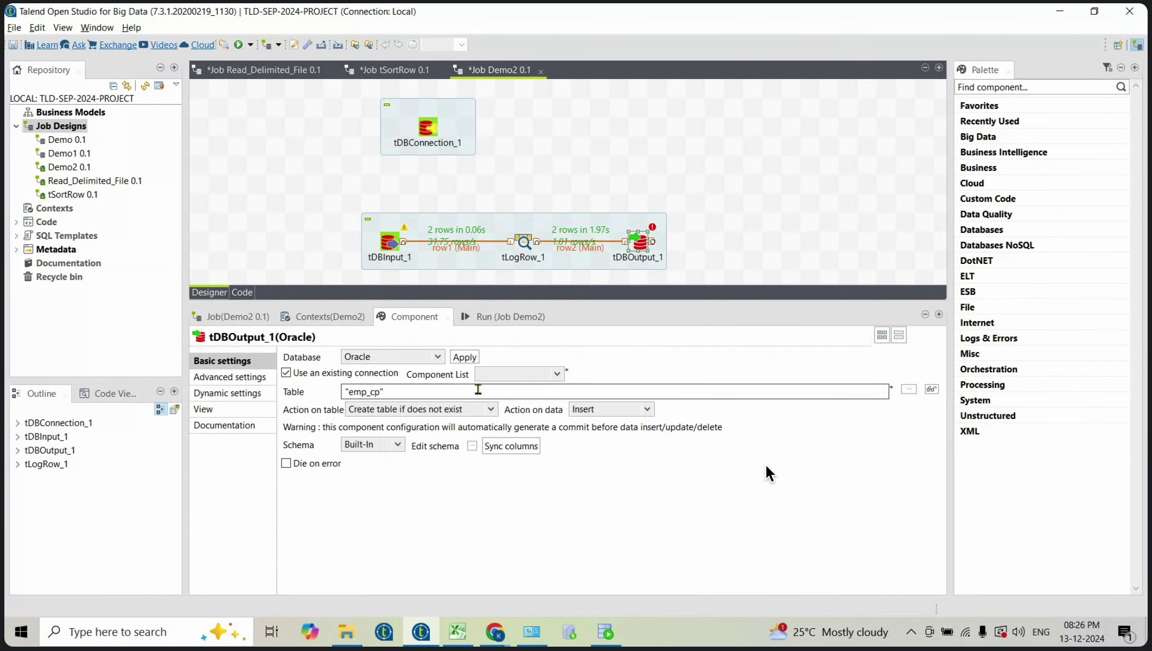
{"action": "left_click", "coordinate": [554, 375]}
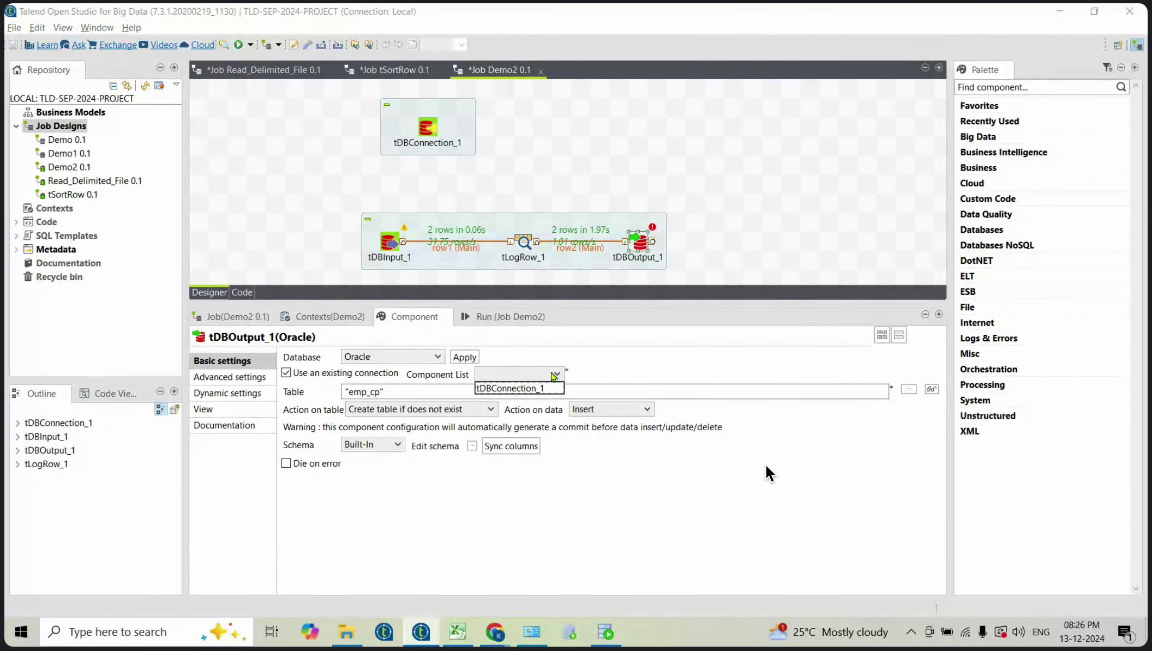
{"action": "left_click", "coordinate": [516, 388]}
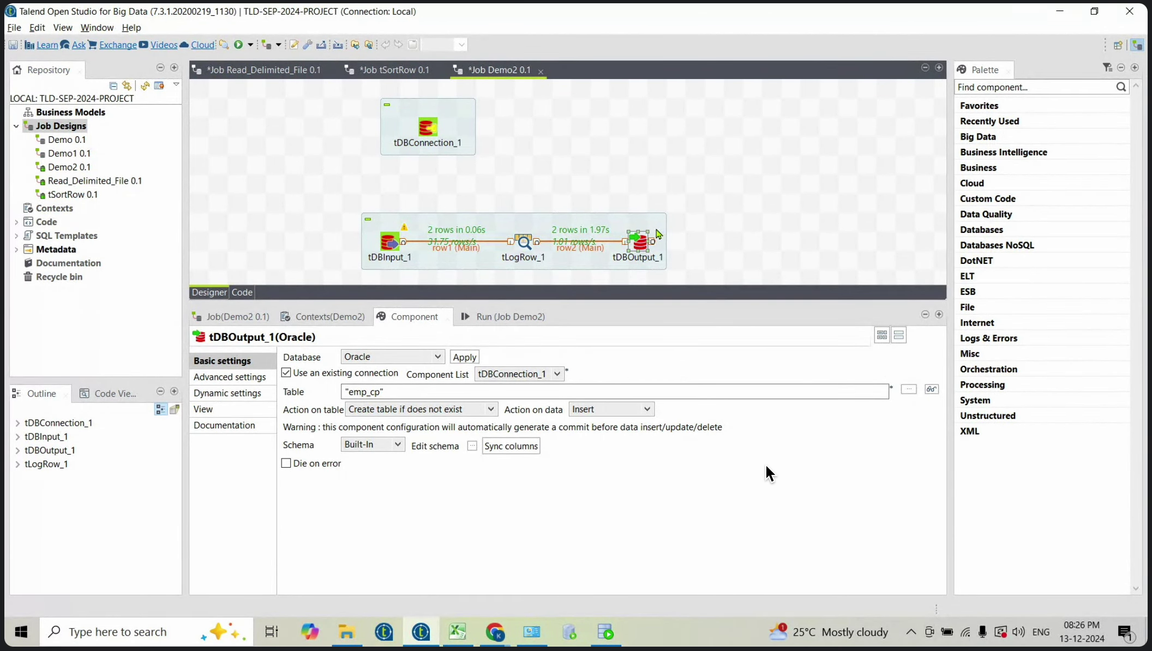
{"action": "key", "text": "ctrl+s"}
Step: Shift the flow left, clear the Run console and rerun Demo2 to exit code 0
{"action": "left_click_drag", "start_coordinate": [538, 224], "coordinate": [443, 224]}
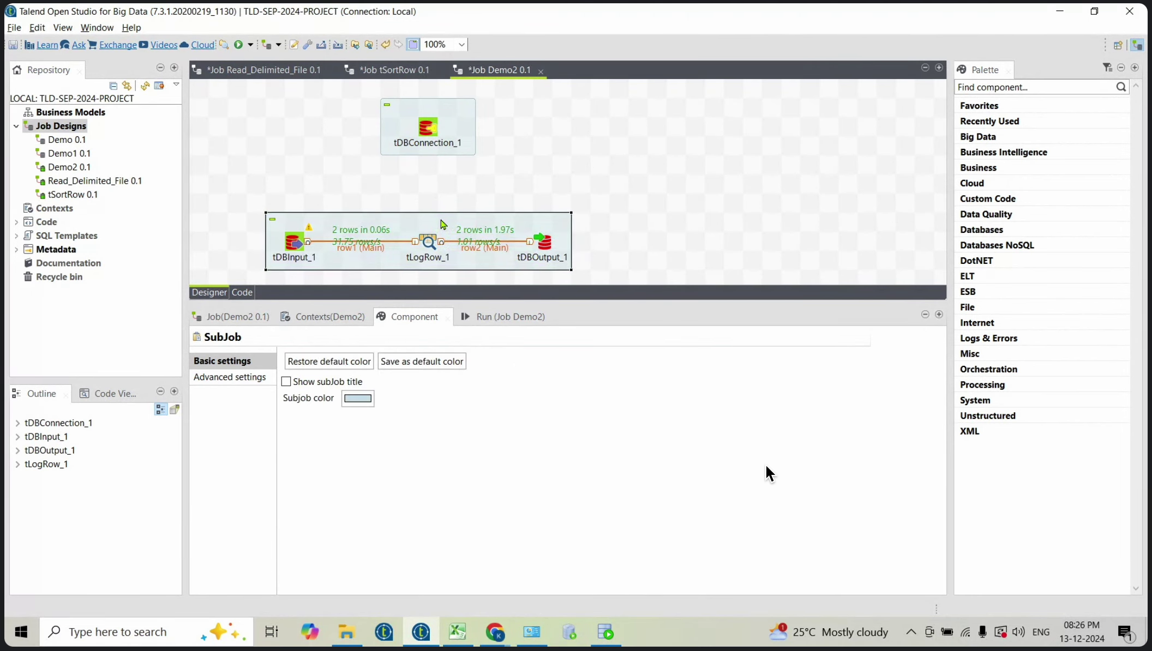
{"action": "left_click", "coordinate": [501, 318]}
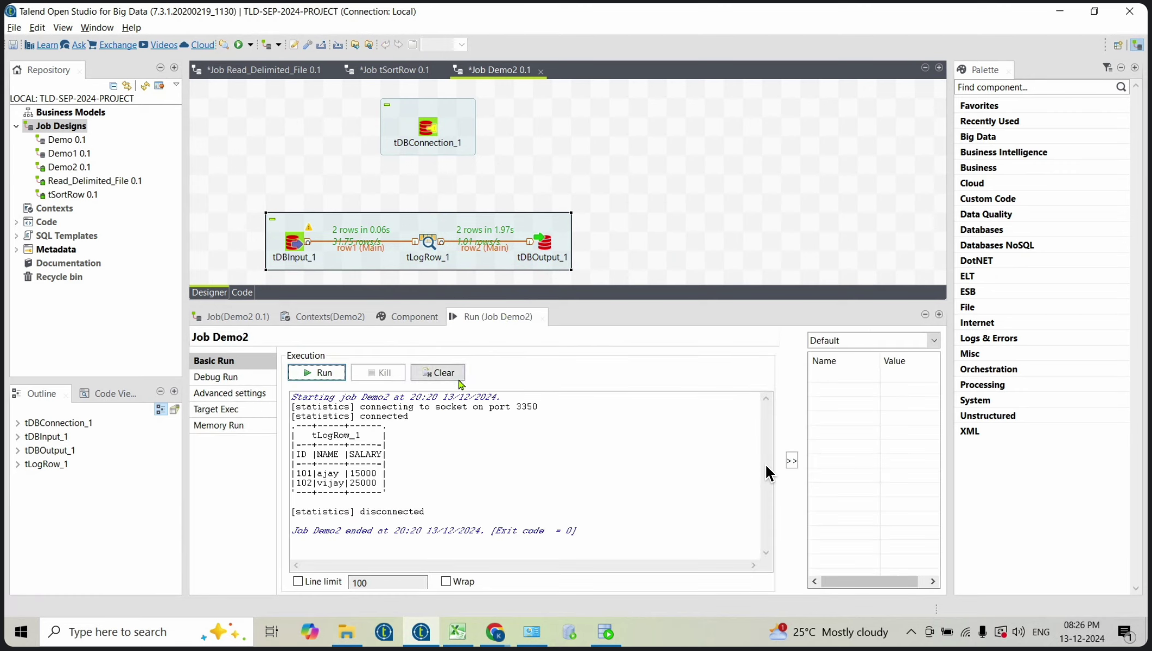
{"action": "left_click", "coordinate": [437, 372]}
{"action": "left_click", "coordinate": [316, 373]}
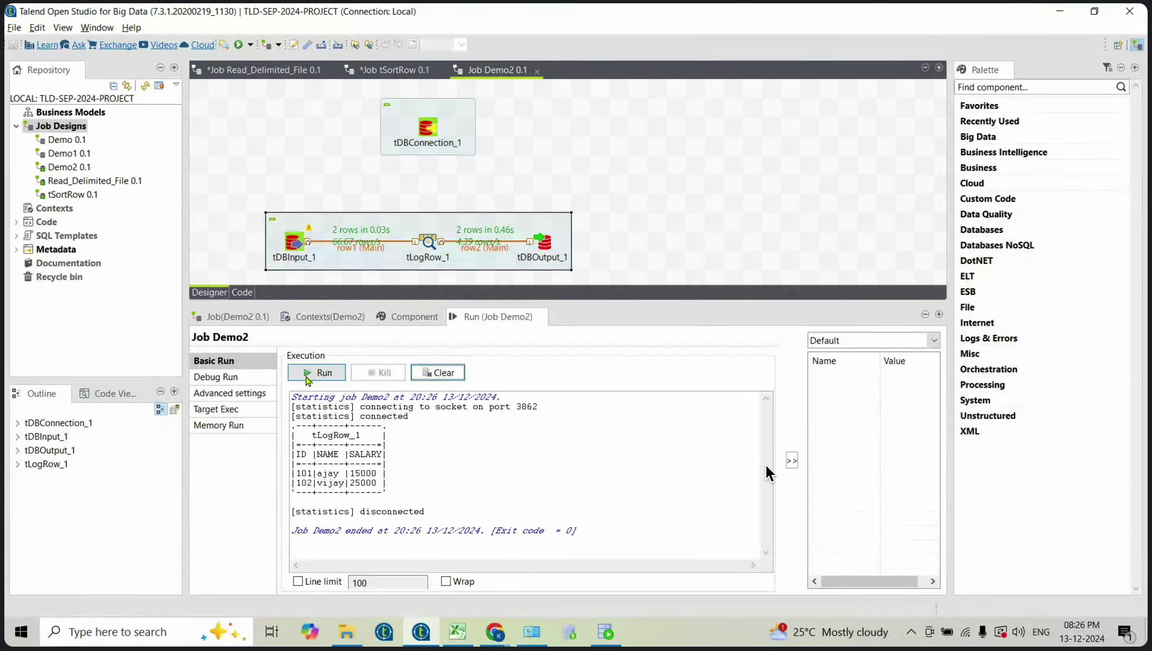
Step: Drag tDBConnection_1 left on the Demo2 canvas so it sits above tDBInput_1
{"action": "left_click", "coordinate": [430, 129]}
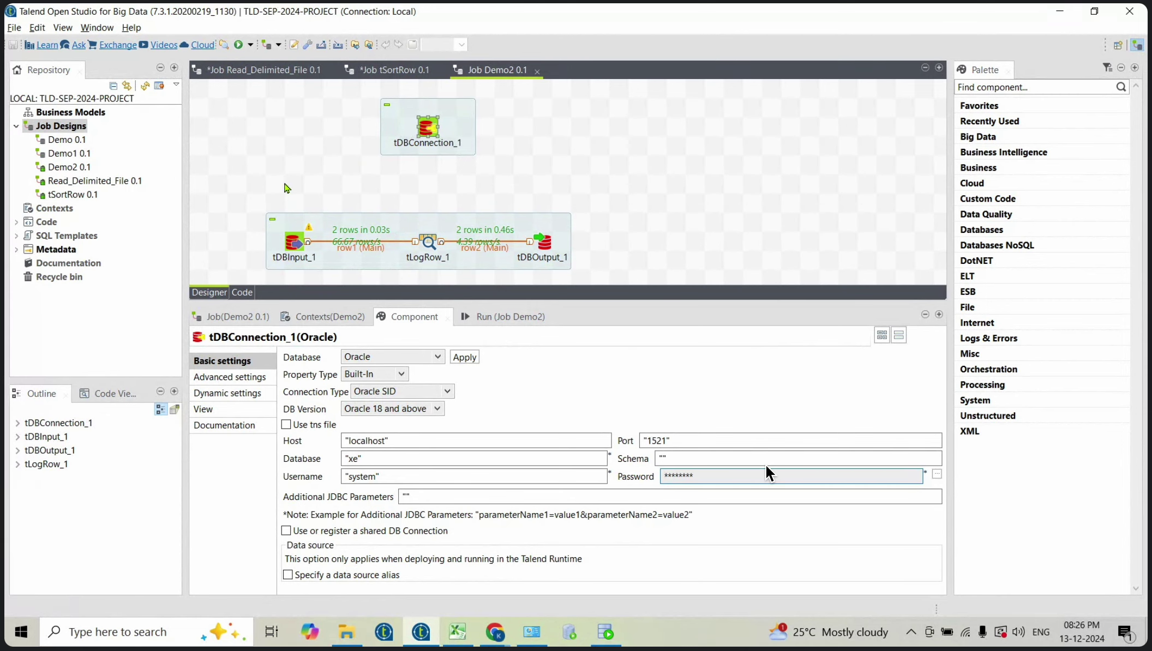
{"action": "left_click_drag", "start_coordinate": [284, 183], "coordinate": [585, 284]}
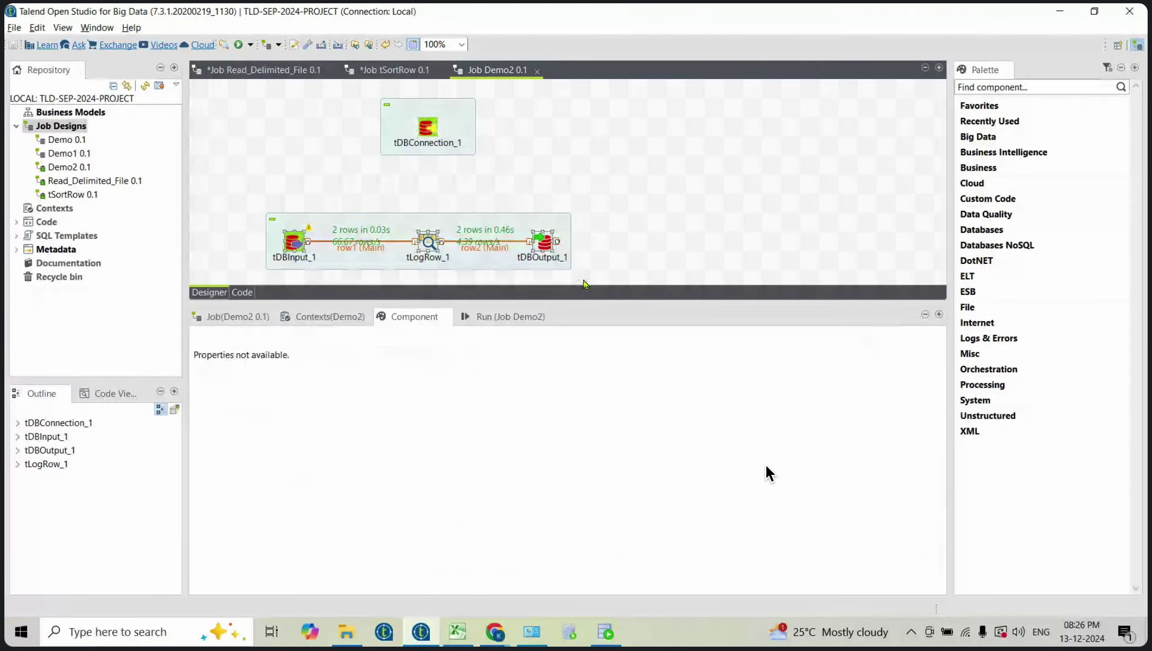
{"action": "left_click", "coordinate": [563, 192]}
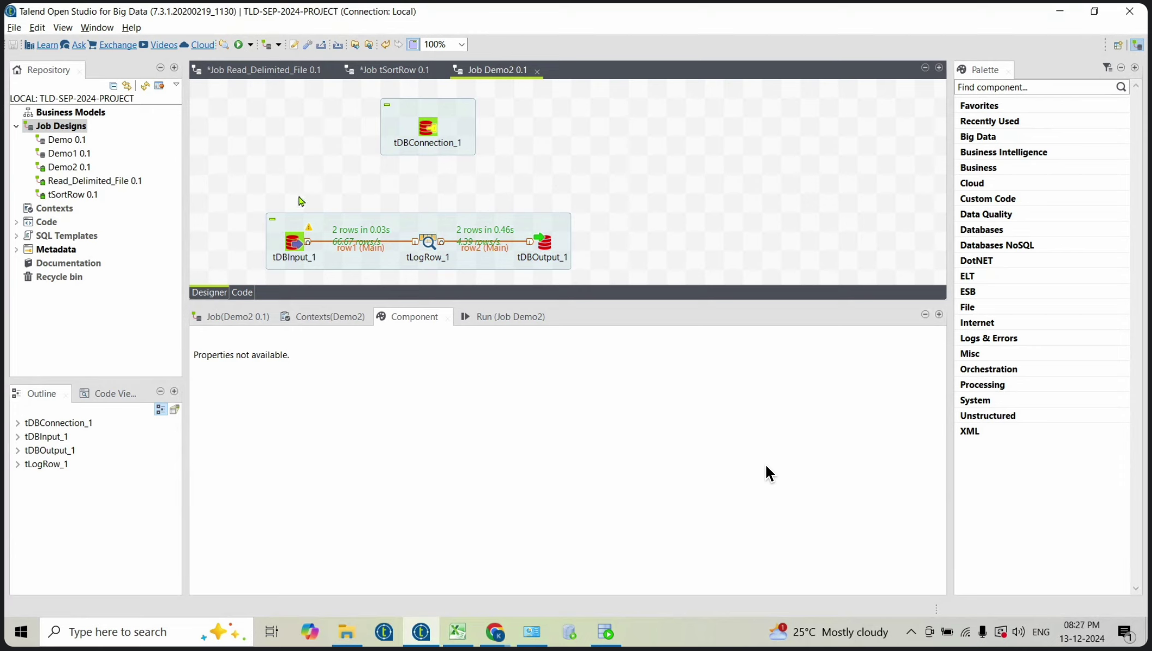
{"action": "left_click_drag", "start_coordinate": [246, 186], "coordinate": [595, 285]}
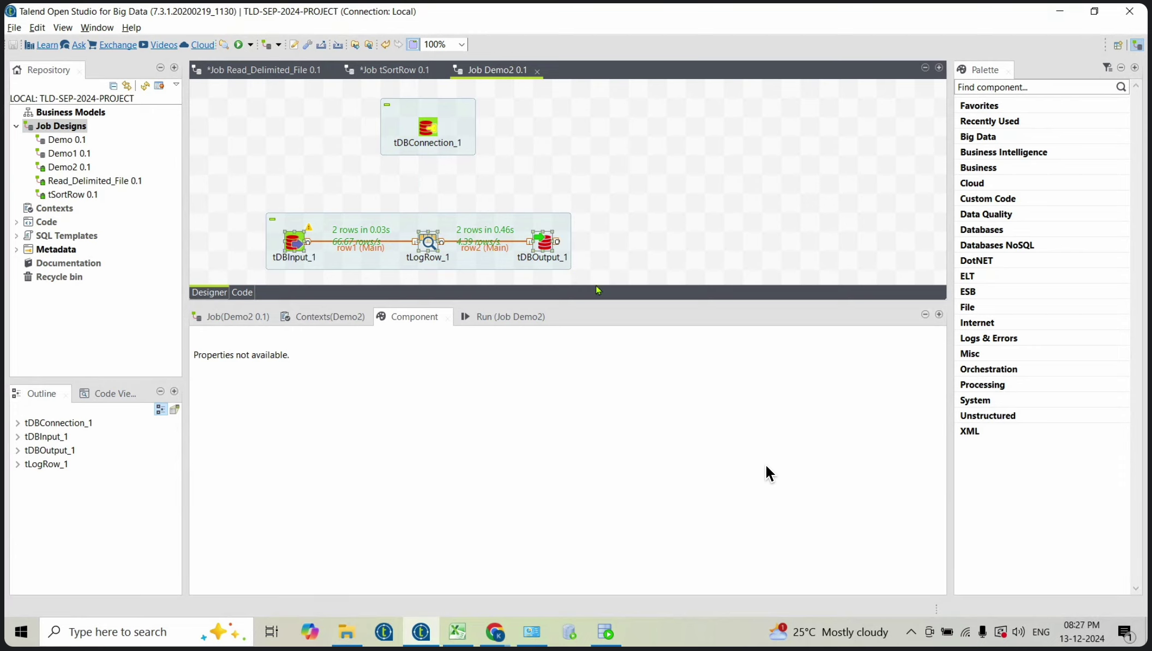
{"action": "left_click", "coordinate": [433, 134]}
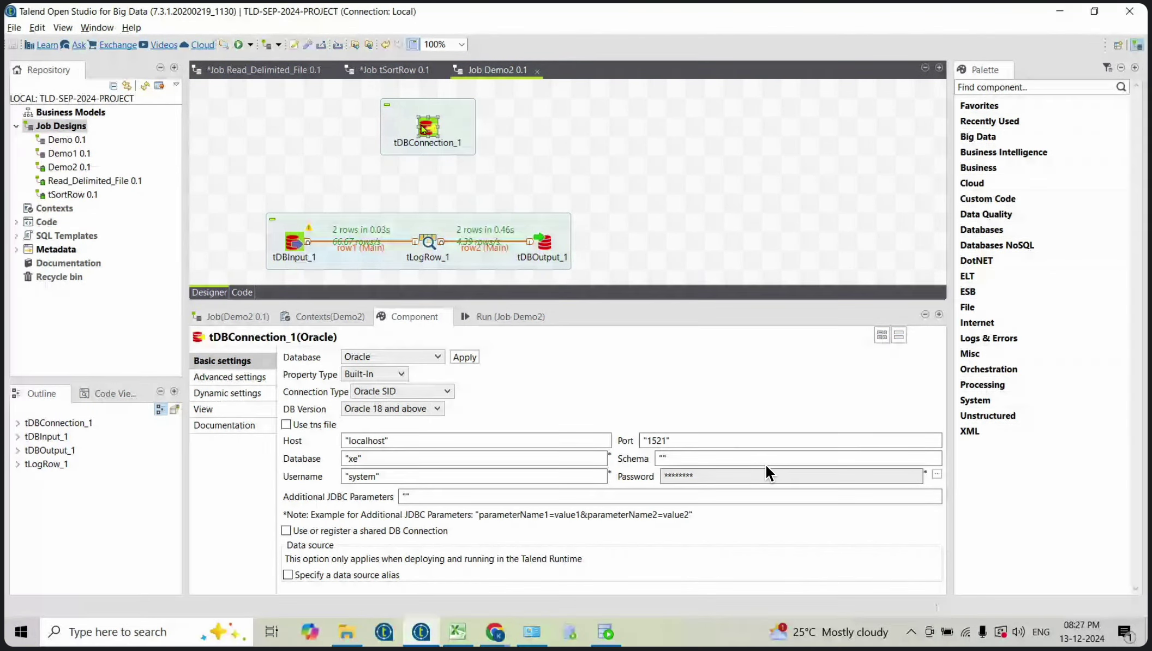
{"action": "left_click", "coordinate": [402, 228]}
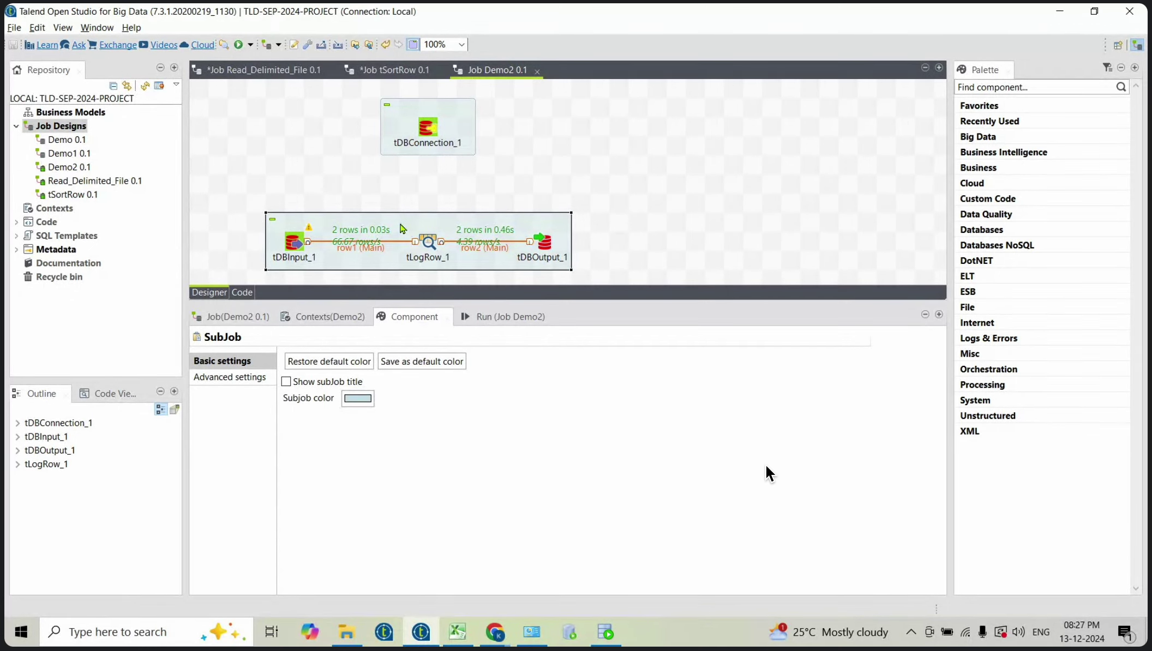
{"action": "left_click_drag", "start_coordinate": [361, 99], "coordinate": [523, 168]}
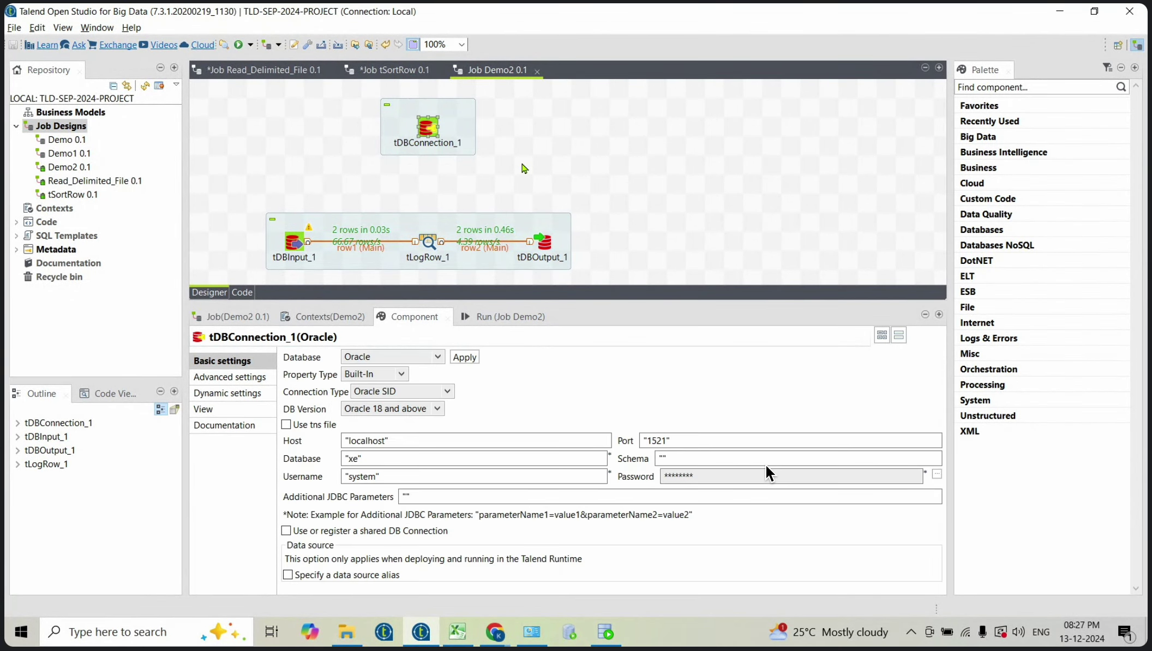
{"action": "left_click_drag", "start_coordinate": [252, 184], "coordinate": [601, 285]}
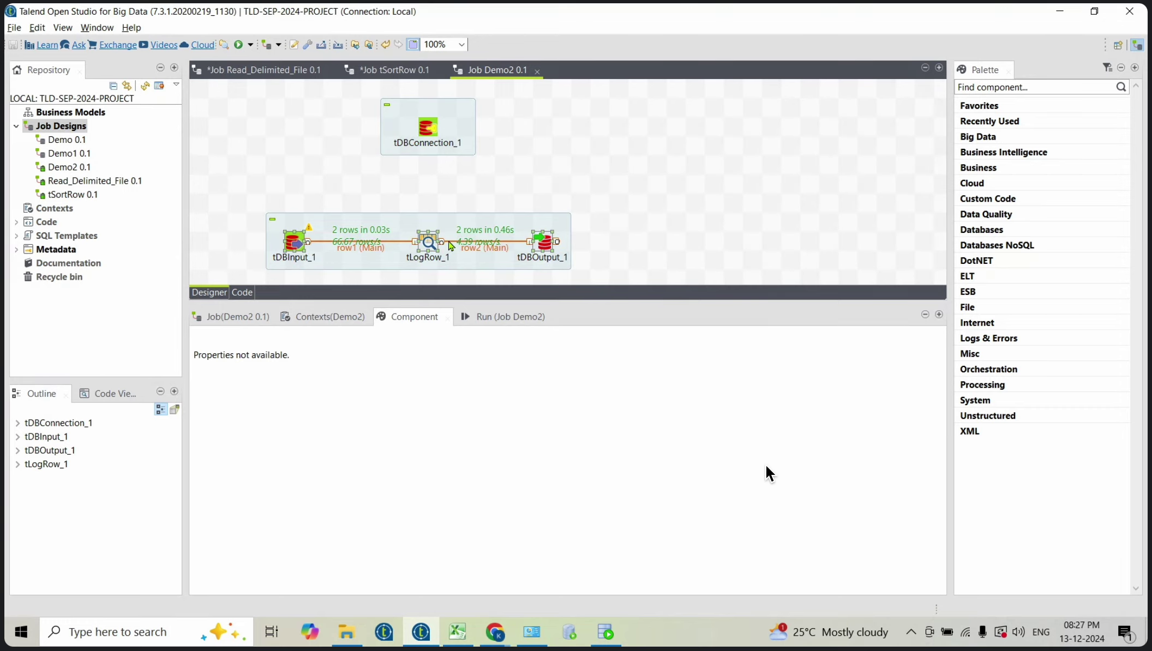
{"action": "left_click", "coordinate": [429, 130]}
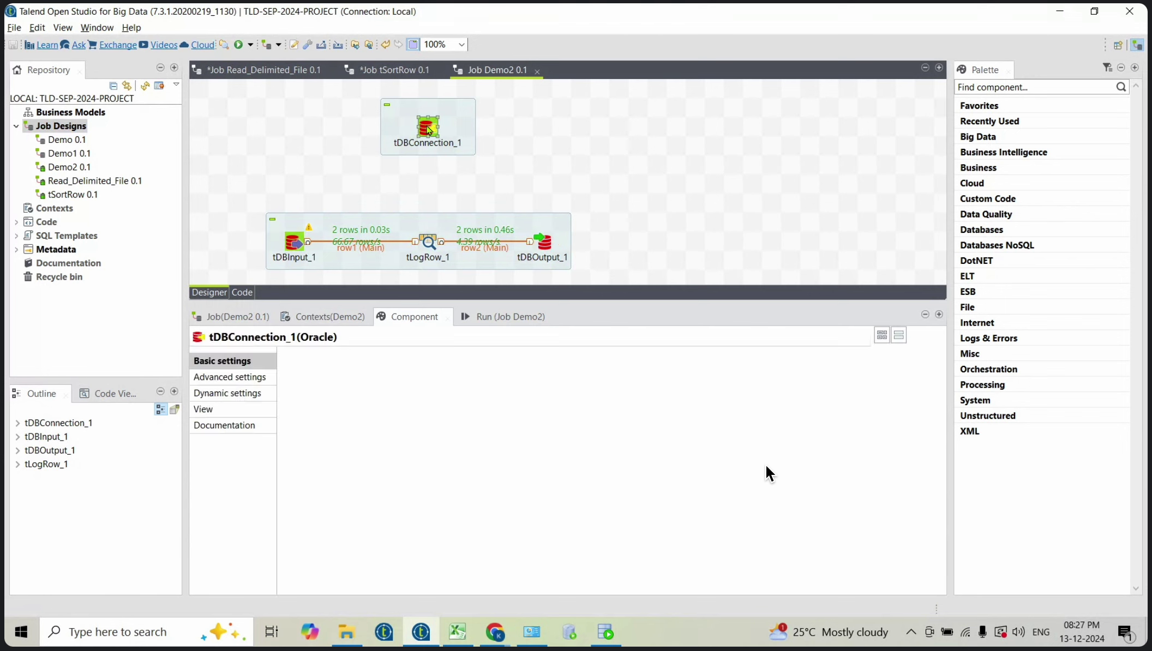
{"action": "left_click_drag", "start_coordinate": [428, 129], "coordinate": [313, 148]}
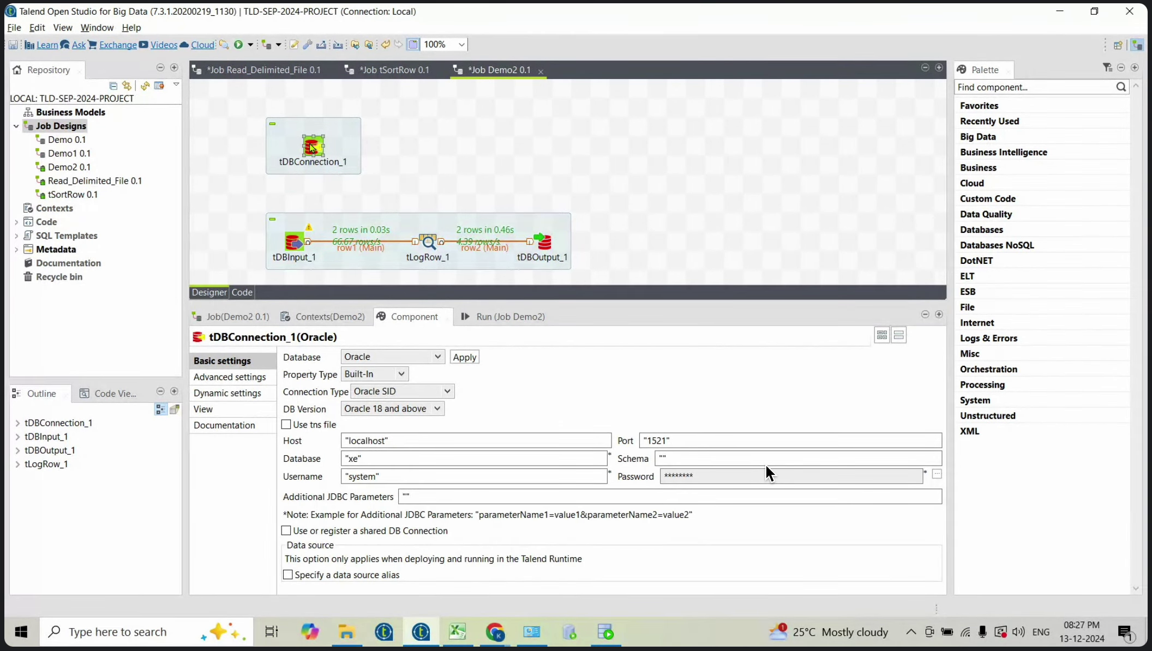
Step: Add an On Subjob Ok link from tDBConnection_1 to tDBInput_1, then delete it
{"action": "right_click", "coordinate": [311, 146]}
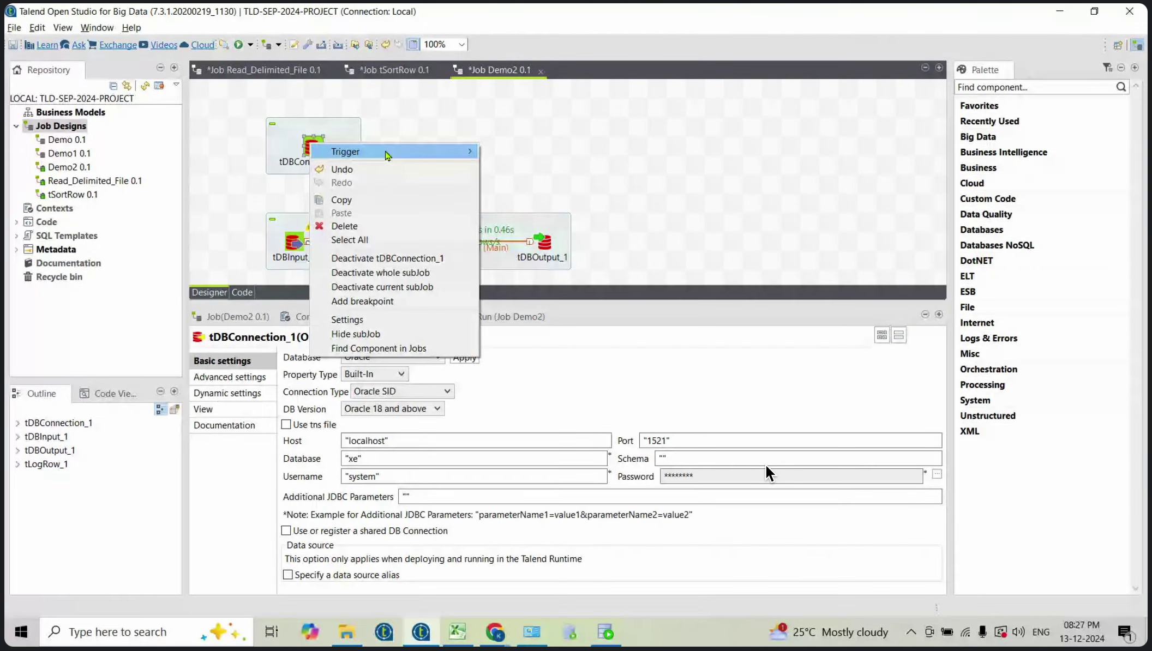
{"action": "mouse_move", "coordinate": [470, 153]}
{"action": "left_click", "coordinate": [515, 156]}
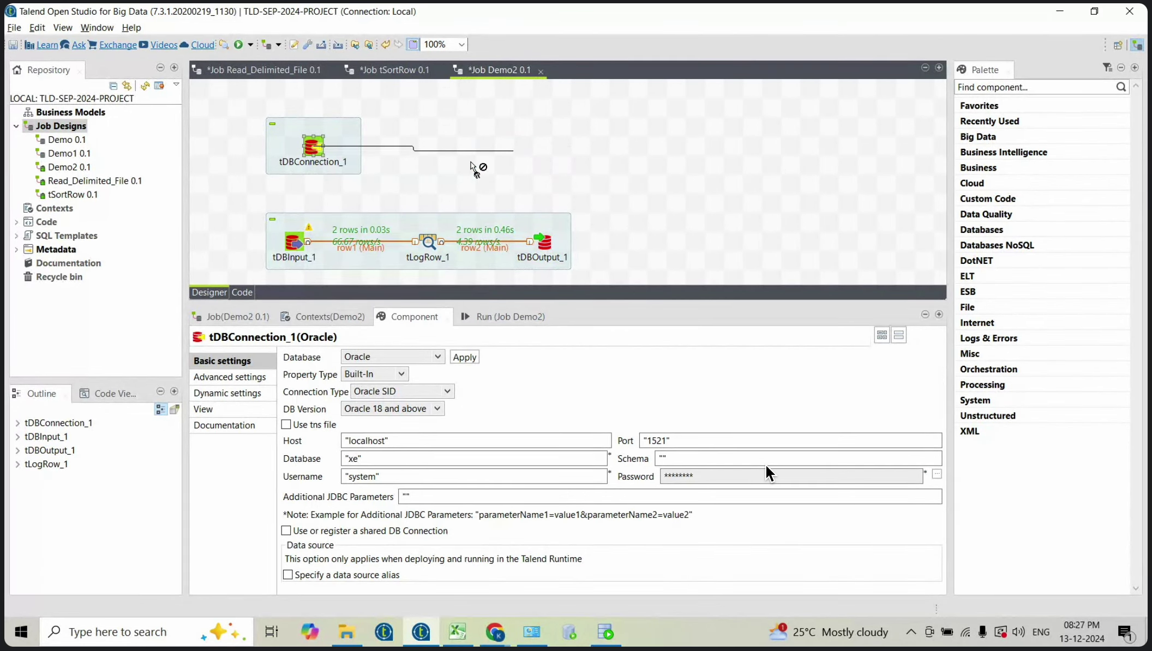
{"action": "left_click", "coordinate": [295, 240]}
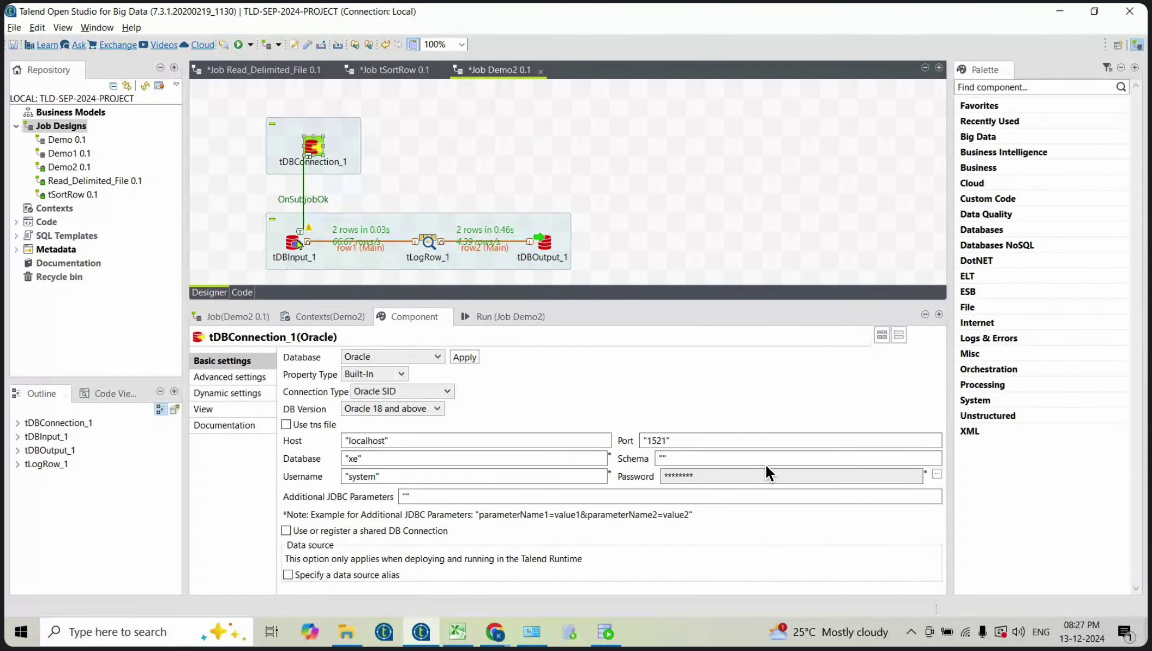
{"action": "left_click", "coordinate": [396, 229]}
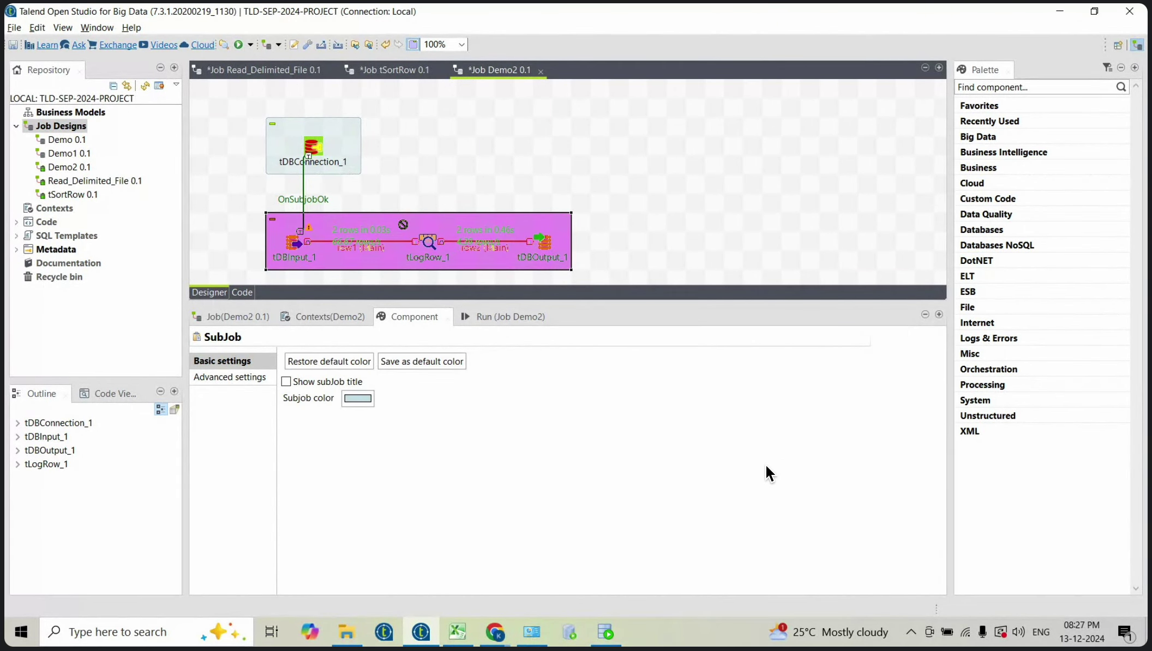
{"action": "left_click", "coordinate": [416, 191]}
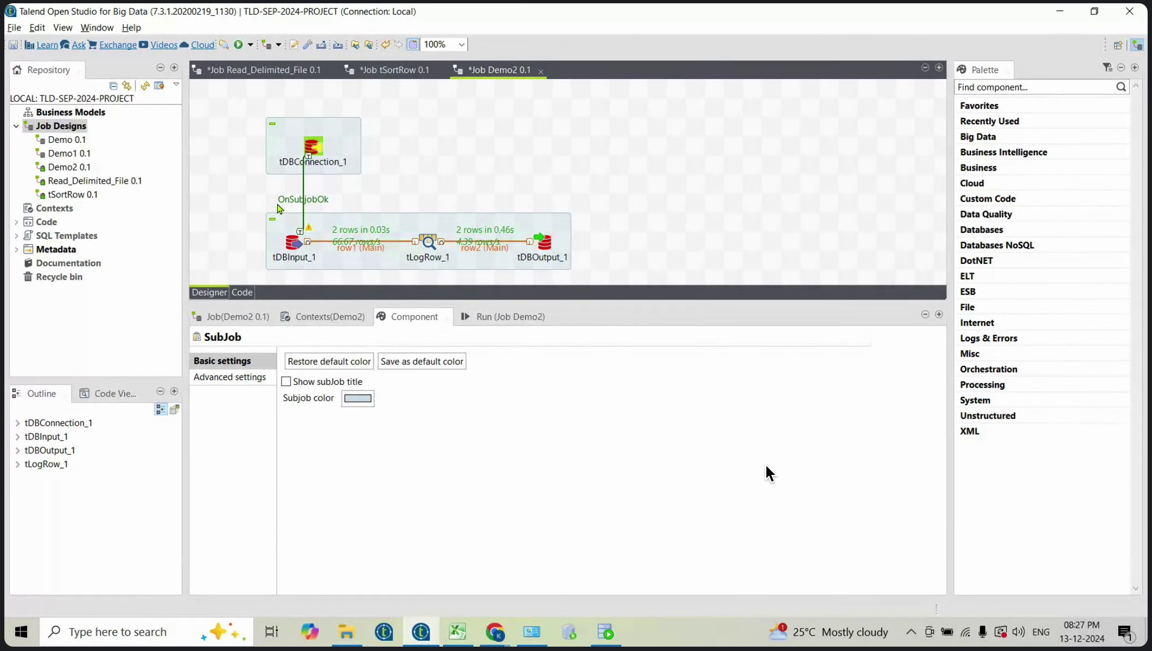
{"action": "left_click", "coordinate": [320, 201]}
{"action": "key", "text": "Delete"}
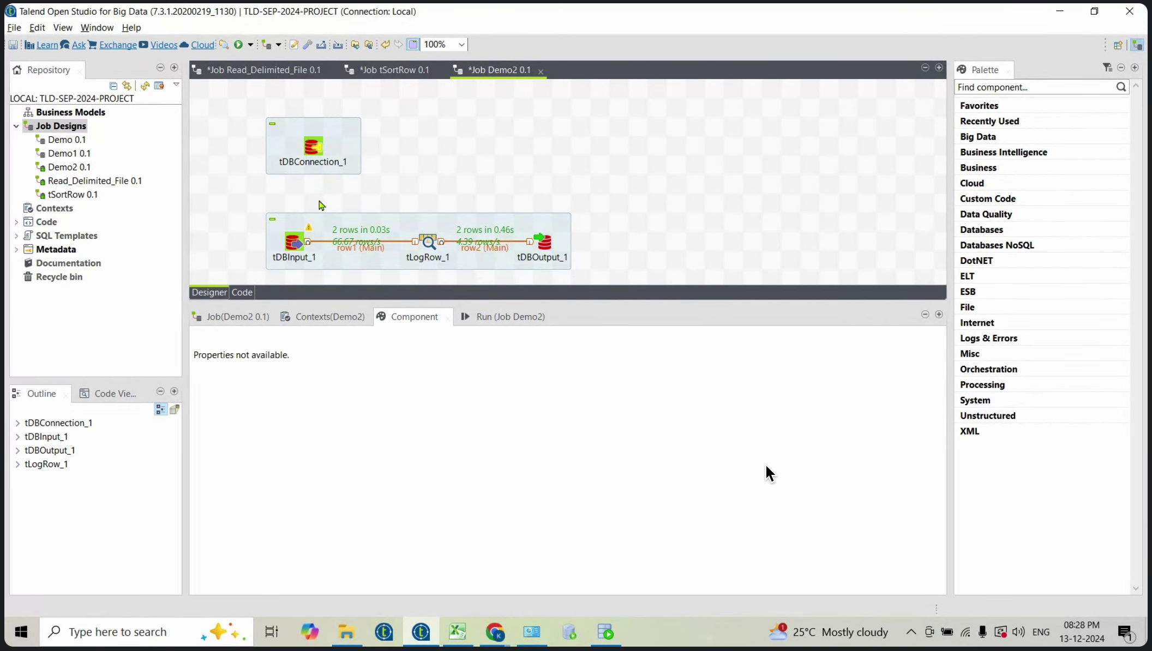
Step: Open tDBConnection_1's trigger menu twice and dismiss it without adding a trigger
{"action": "left_click", "coordinate": [317, 151]}
{"action": "right_click", "coordinate": [316, 151]}
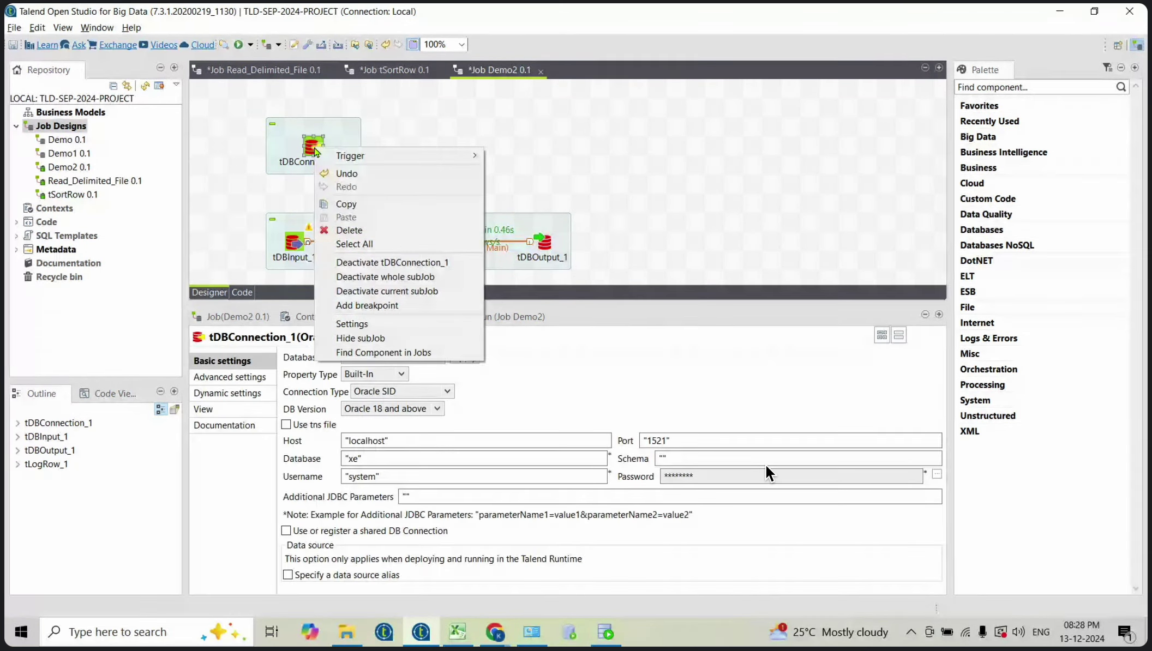
{"action": "mouse_move", "coordinate": [384, 157]}
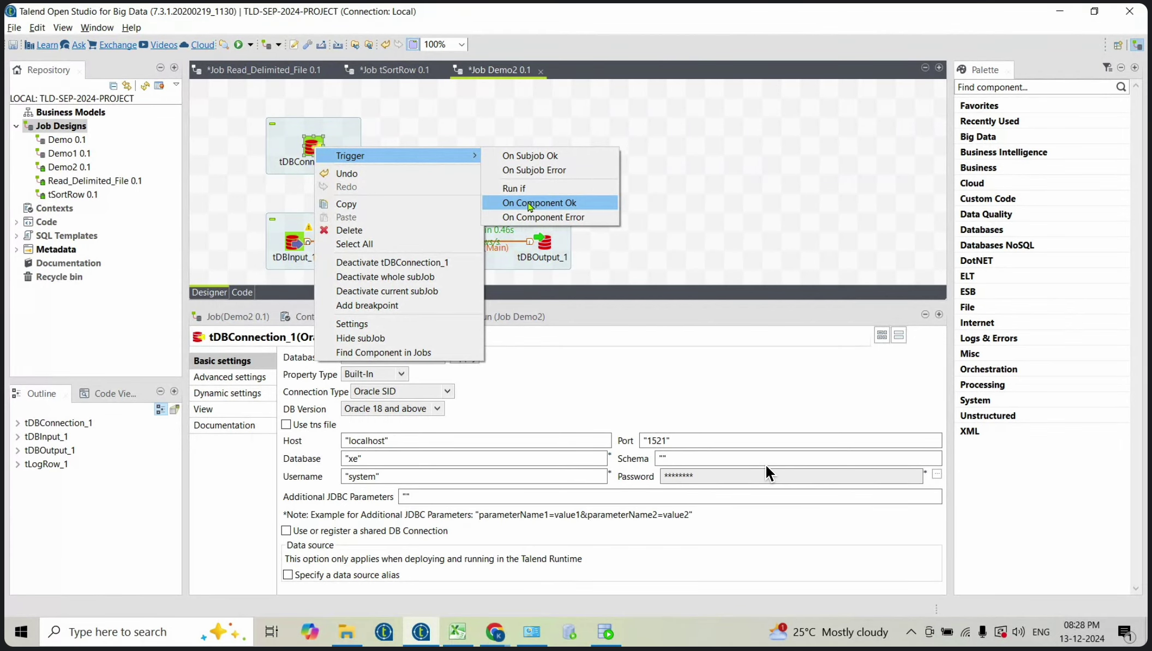
{"action": "left_click", "coordinate": [453, 100]}
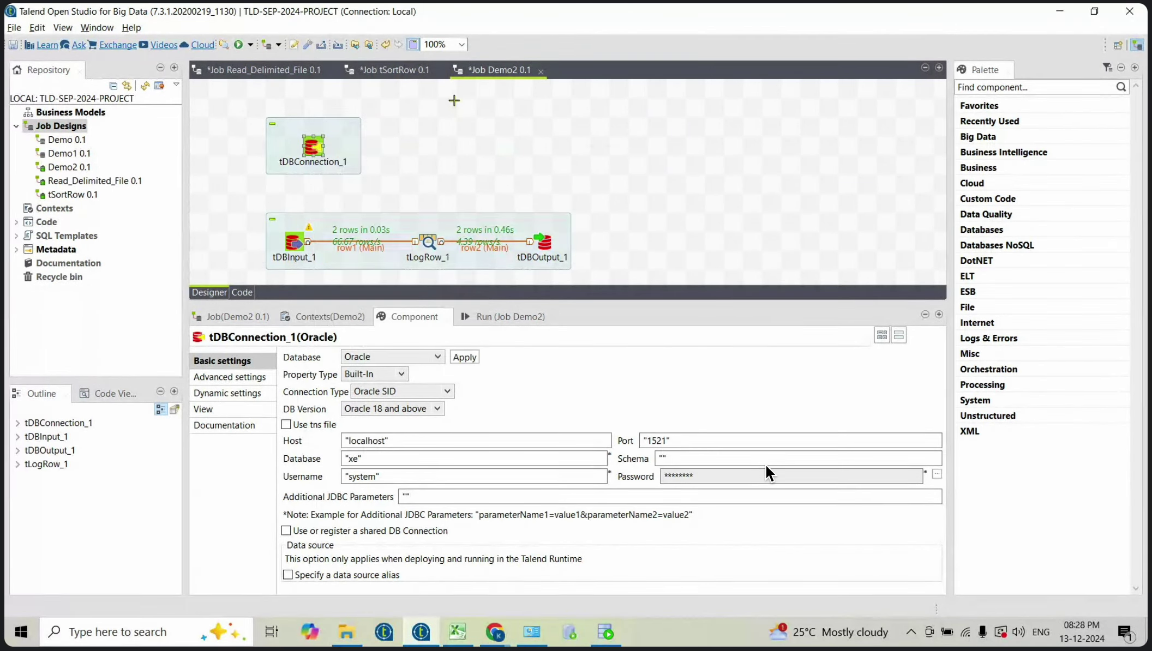
{"action": "left_click", "coordinate": [313, 152]}
{"action": "right_click", "coordinate": [308, 149]}
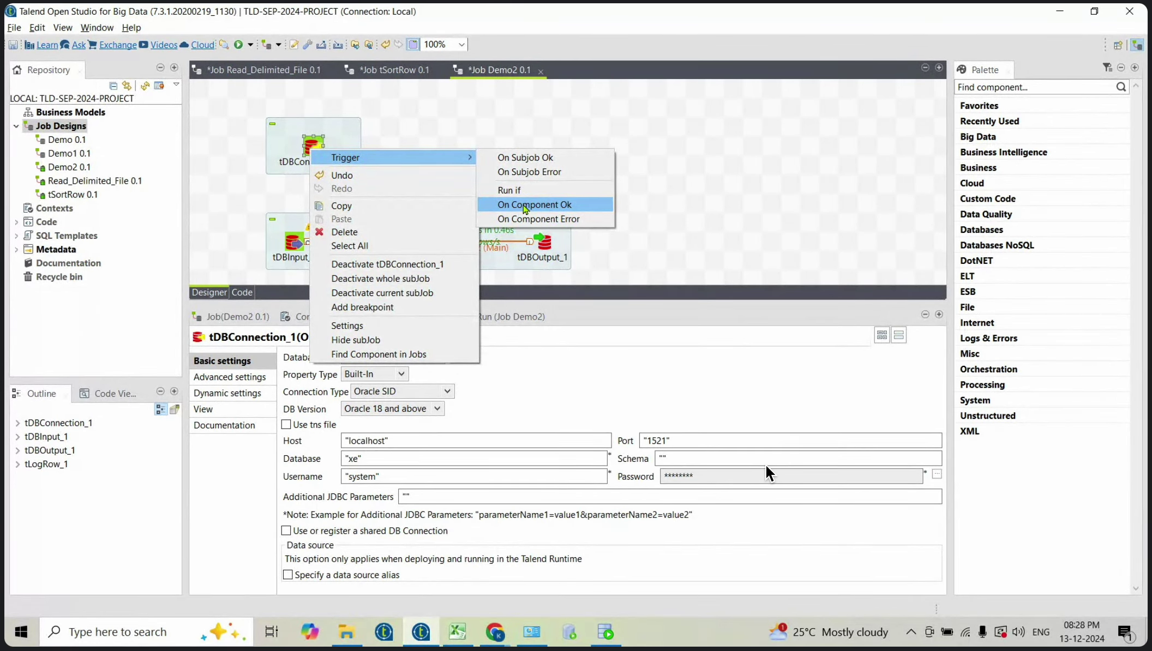
{"action": "left_click", "coordinate": [579, 120]}
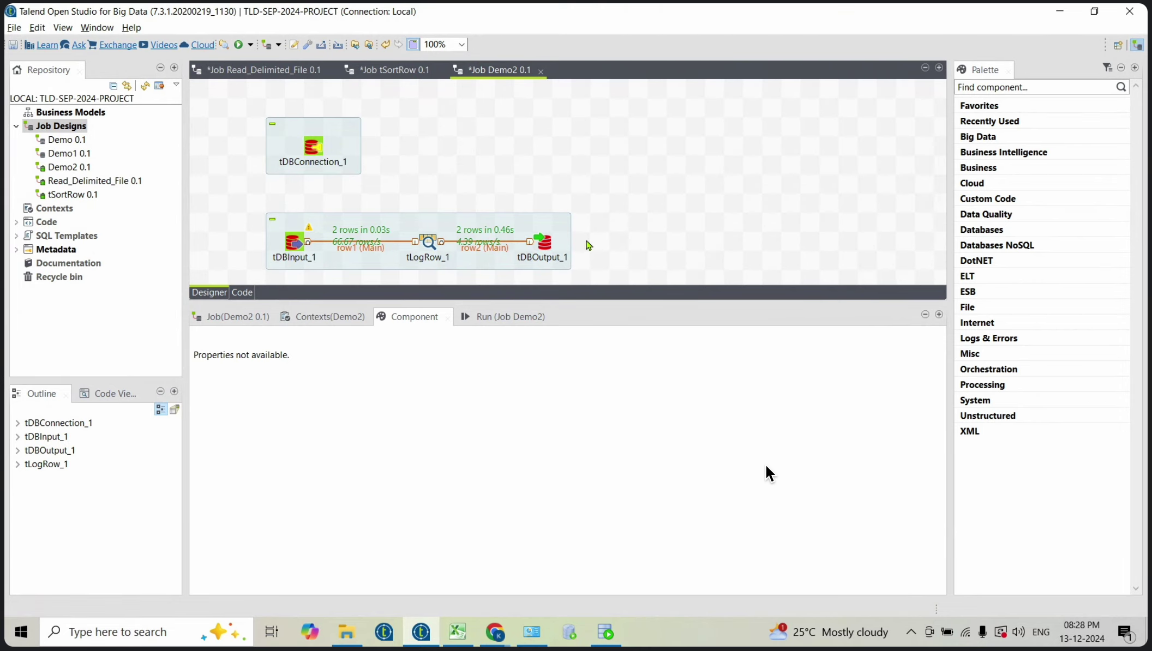
Step: Connect tDBConnection_1 to tDBInput_1 with an On Subjob Ok trigger
{"action": "left_click", "coordinate": [314, 146]}
{"action": "right_click", "coordinate": [315, 144]}
{"action": "mouse_move", "coordinate": [436, 151]}
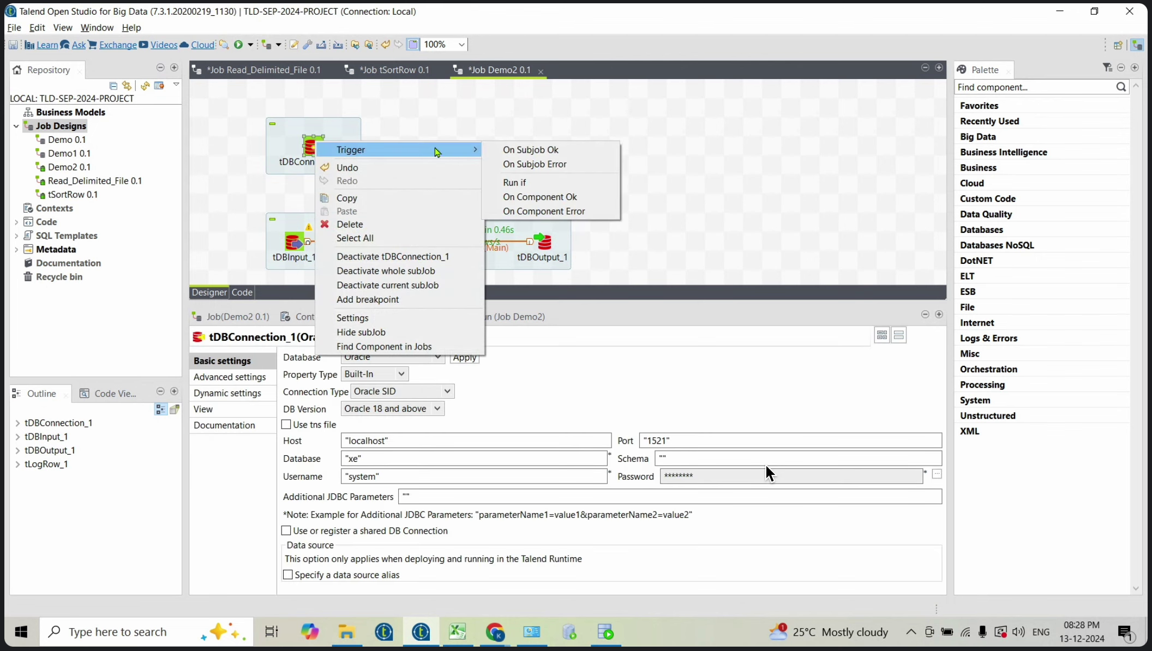
{"action": "left_click", "coordinate": [528, 150]}
{"action": "left_click", "coordinate": [289, 243]}
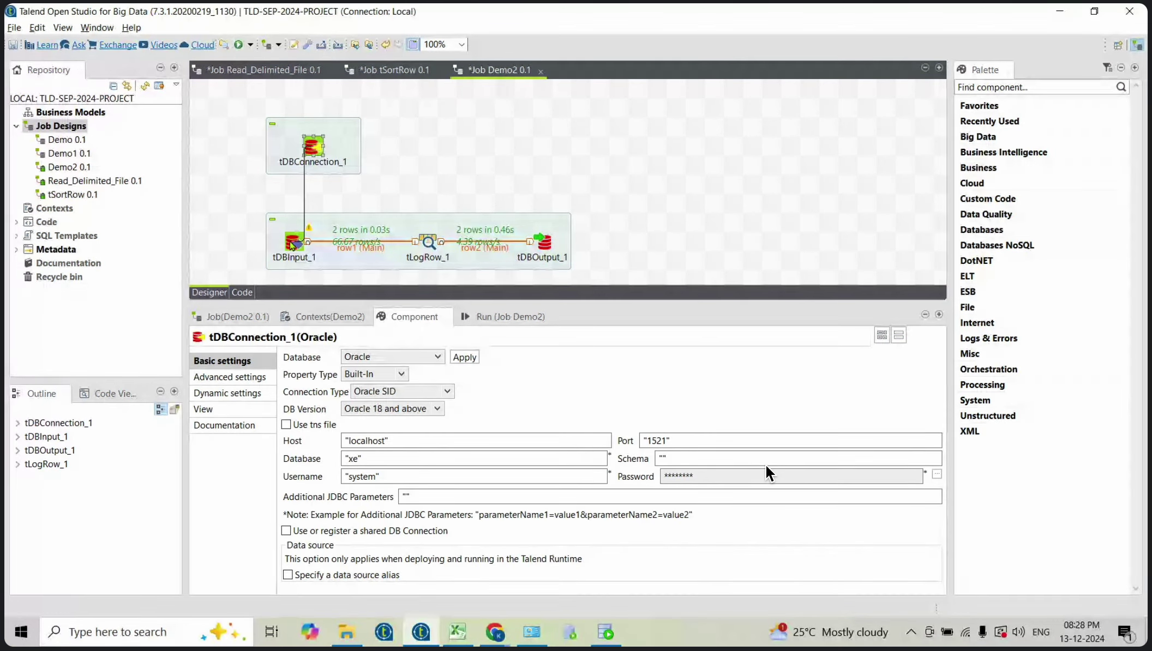
Step: Run Demo2, then check that tDBInput_1 and tDBOutput_1 both use tDBConnection_1
{"action": "left_click", "coordinate": [487, 318]}
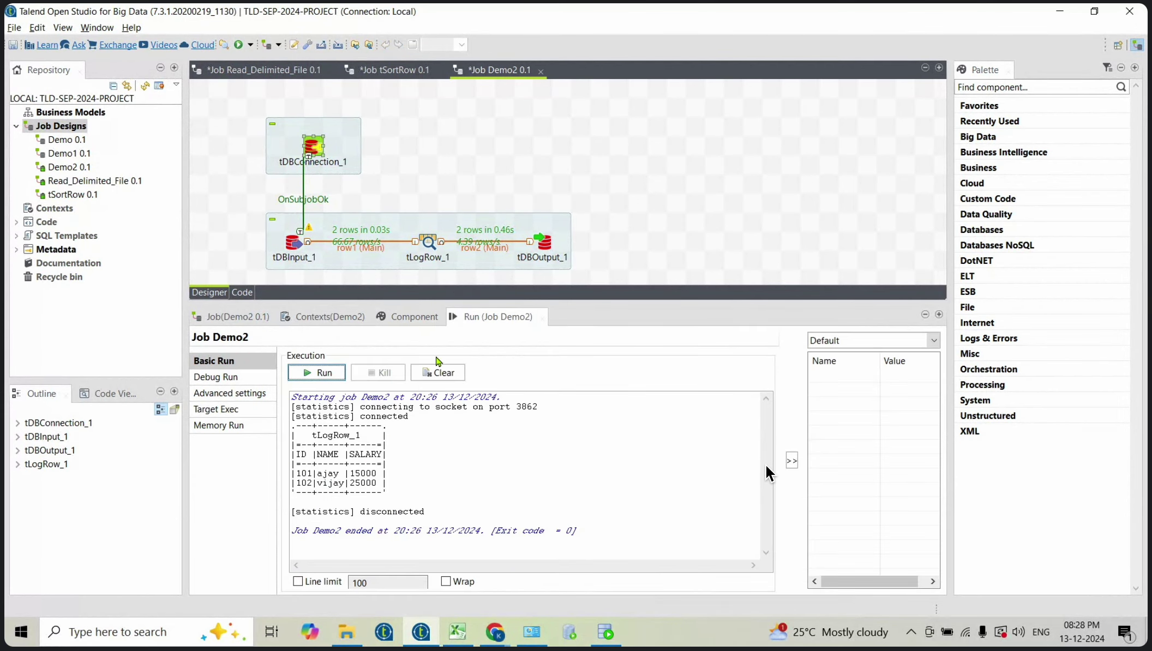
{"action": "left_click", "coordinate": [438, 372]}
{"action": "left_click", "coordinate": [329, 377]}
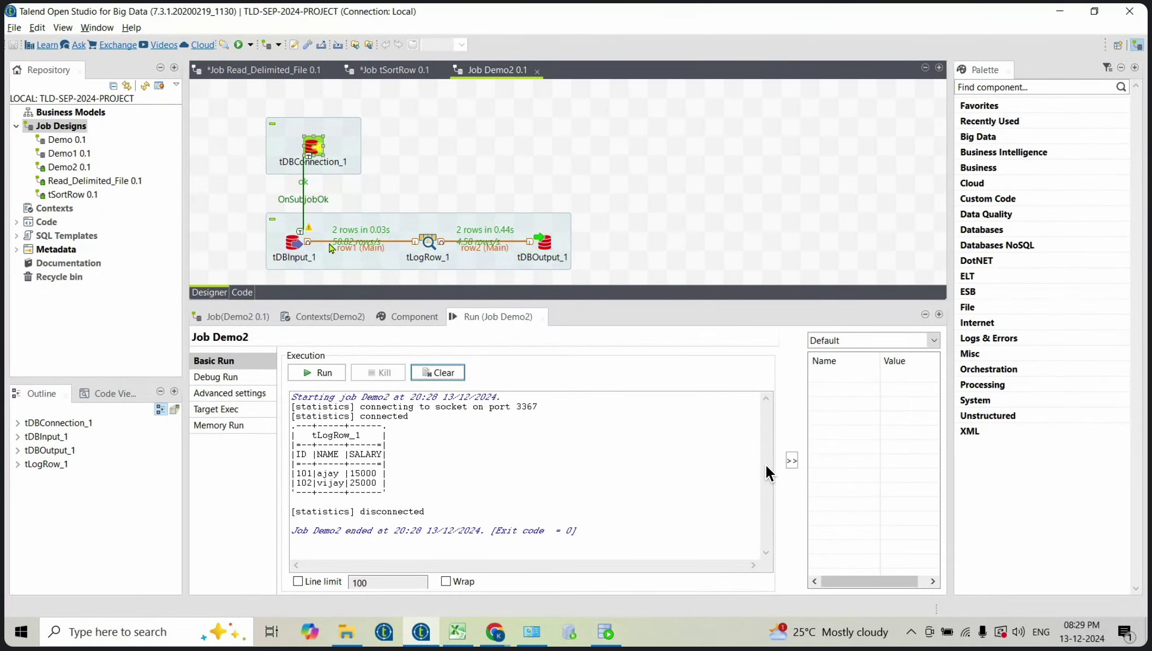
{"action": "left_click", "coordinate": [296, 248]}
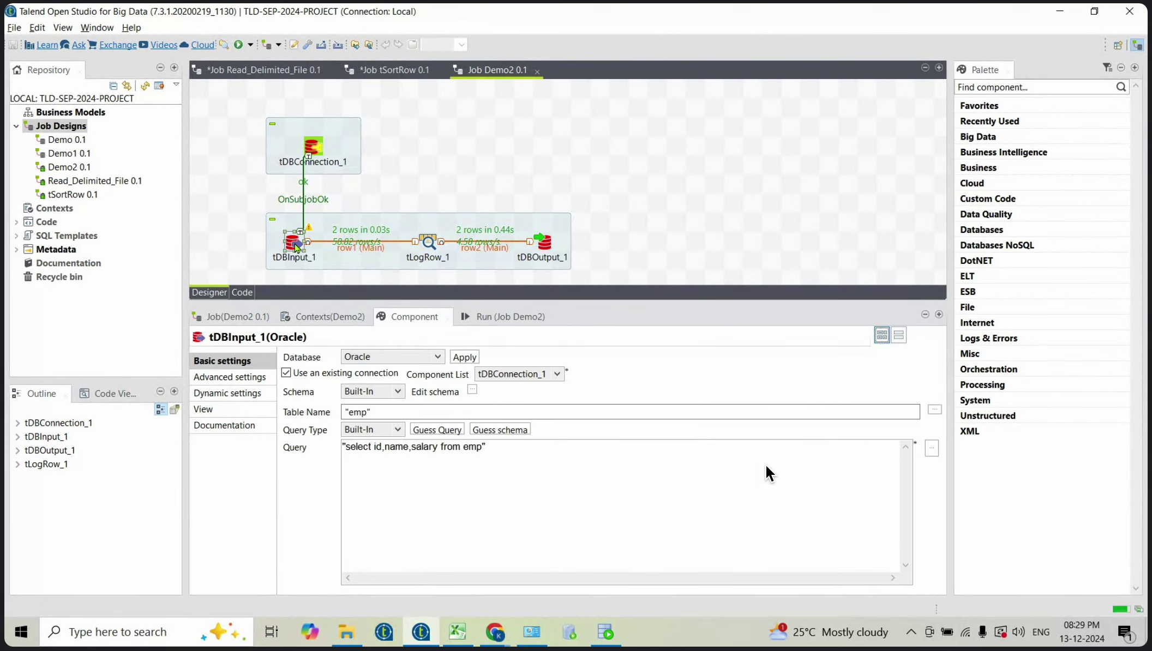
{"action": "left_click", "coordinate": [547, 244]}
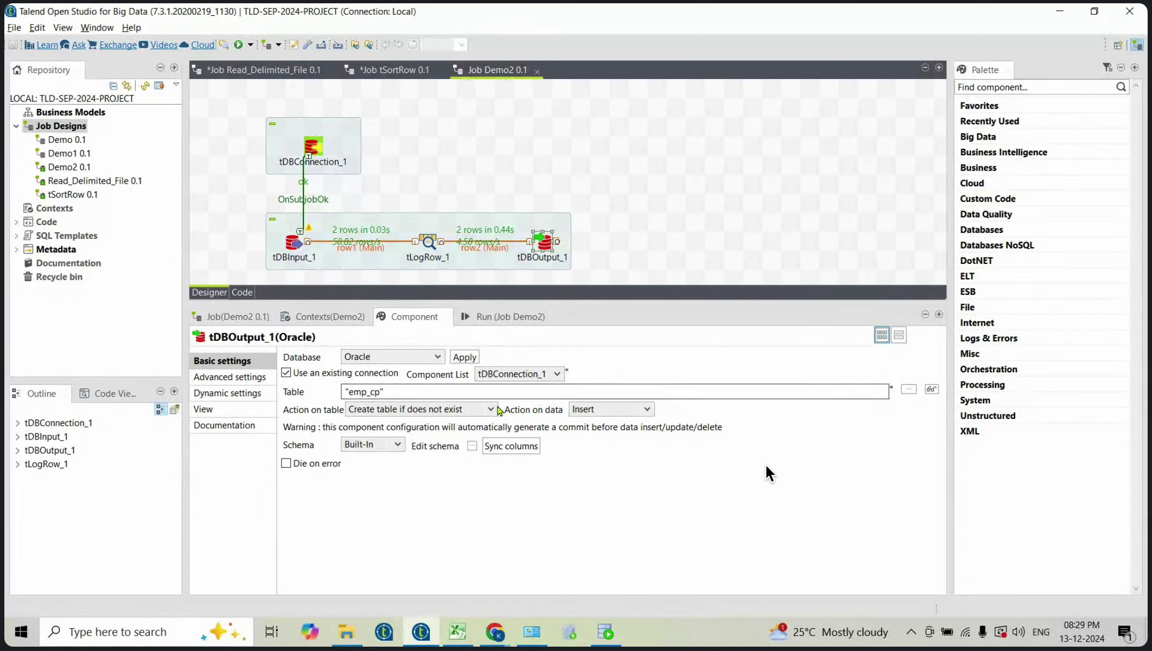
{"action": "left_click", "coordinate": [458, 631]}
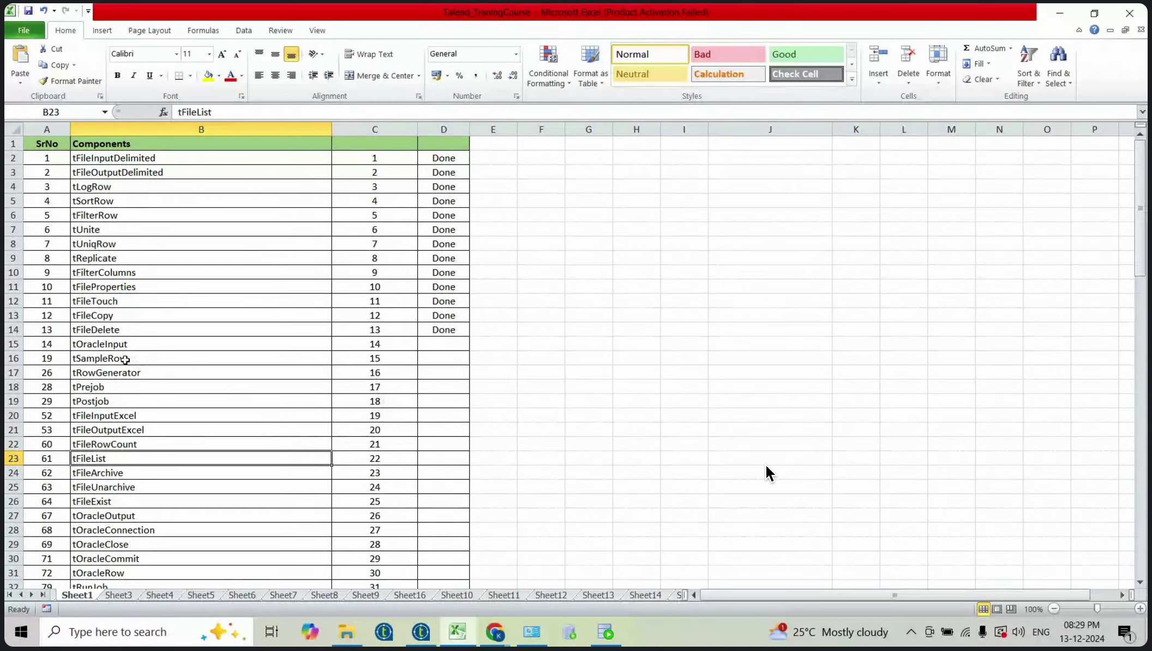
{"action": "left_click", "coordinate": [101, 376]}
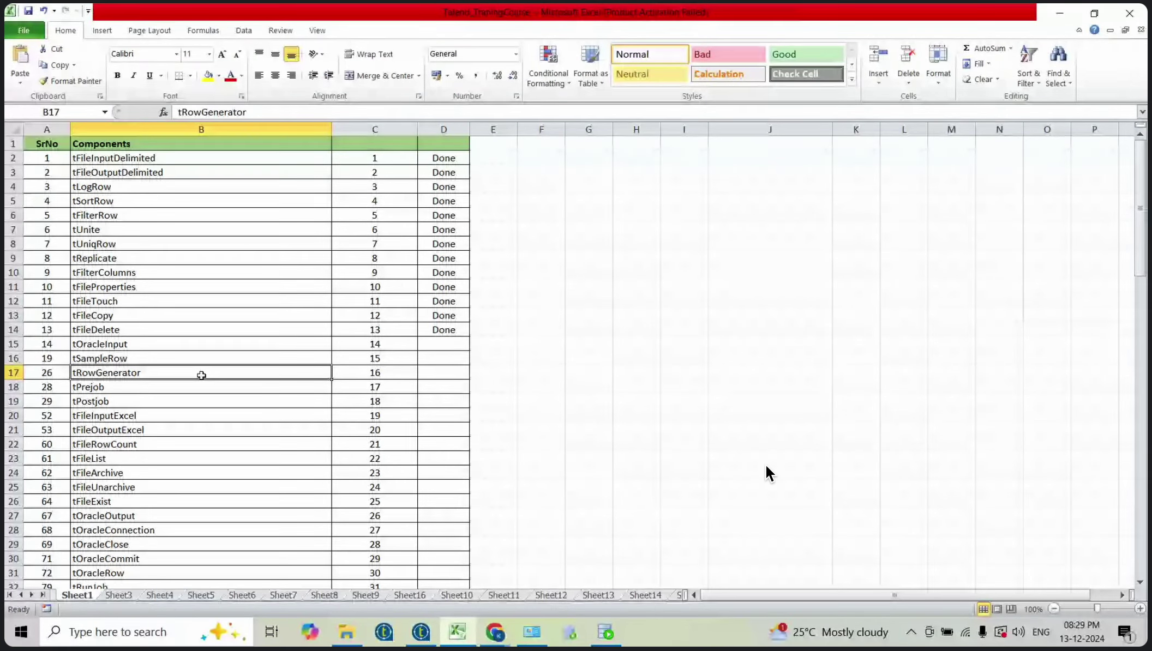
{"action": "left_click", "coordinate": [203, 358]}
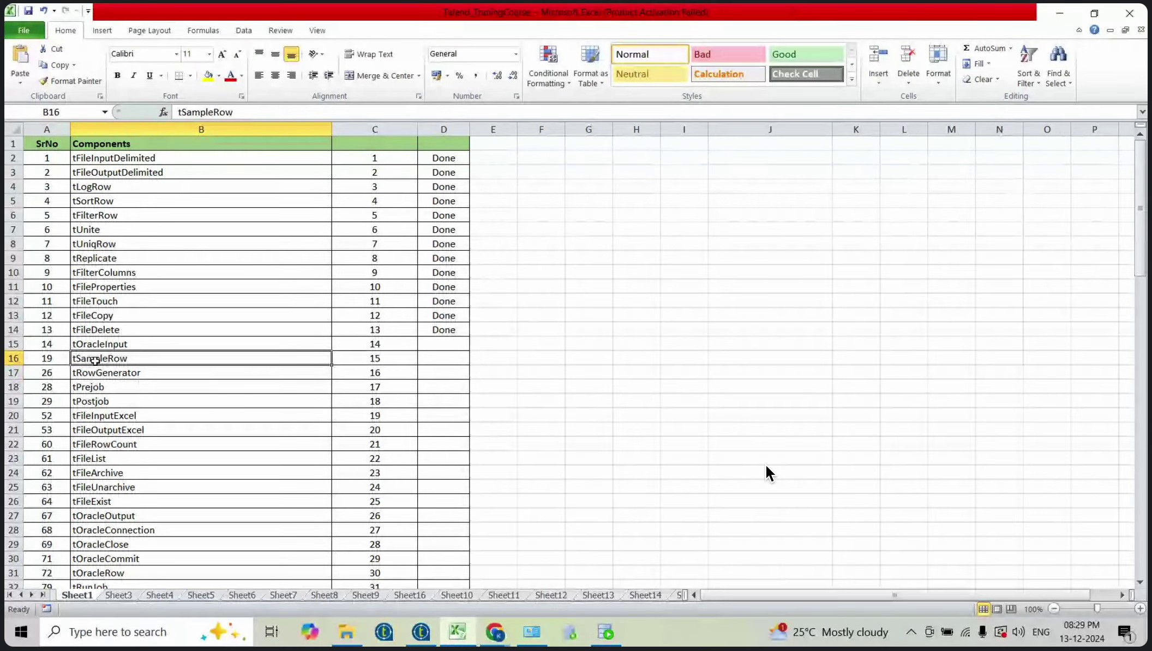
{"action": "left_click", "coordinate": [214, 342]}
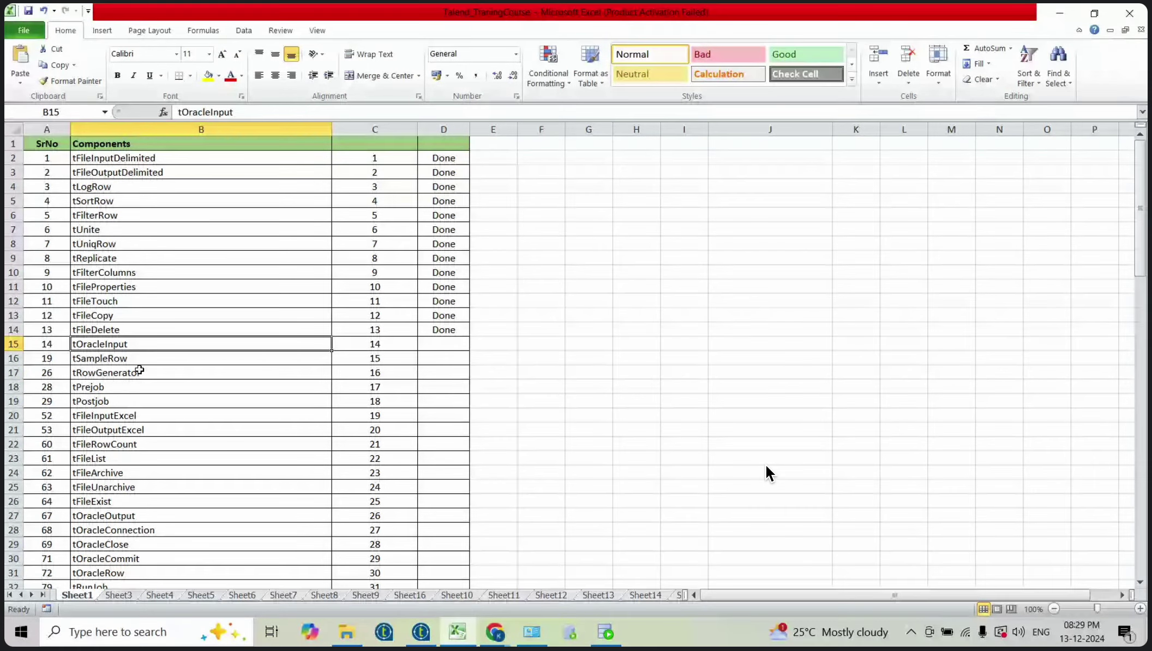
{"action": "key", "text": "alt+Tab"}
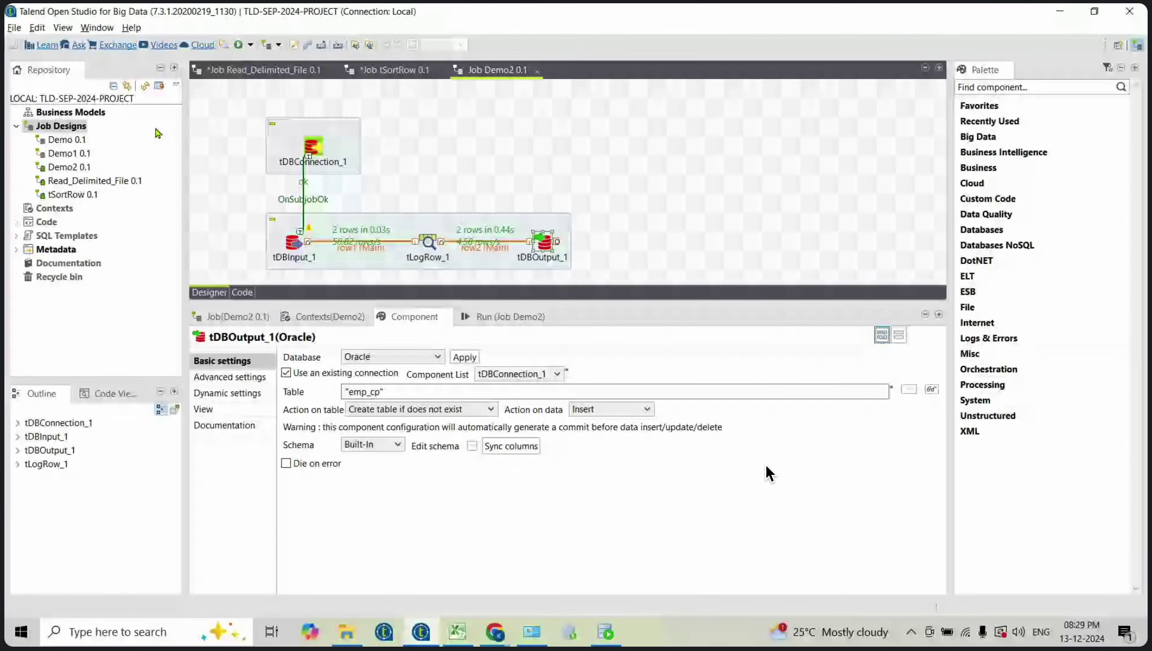
Step: From the Job Designs context menu, create and open a new job named tRowGenrator
{"action": "left_click", "coordinate": [57, 127]}
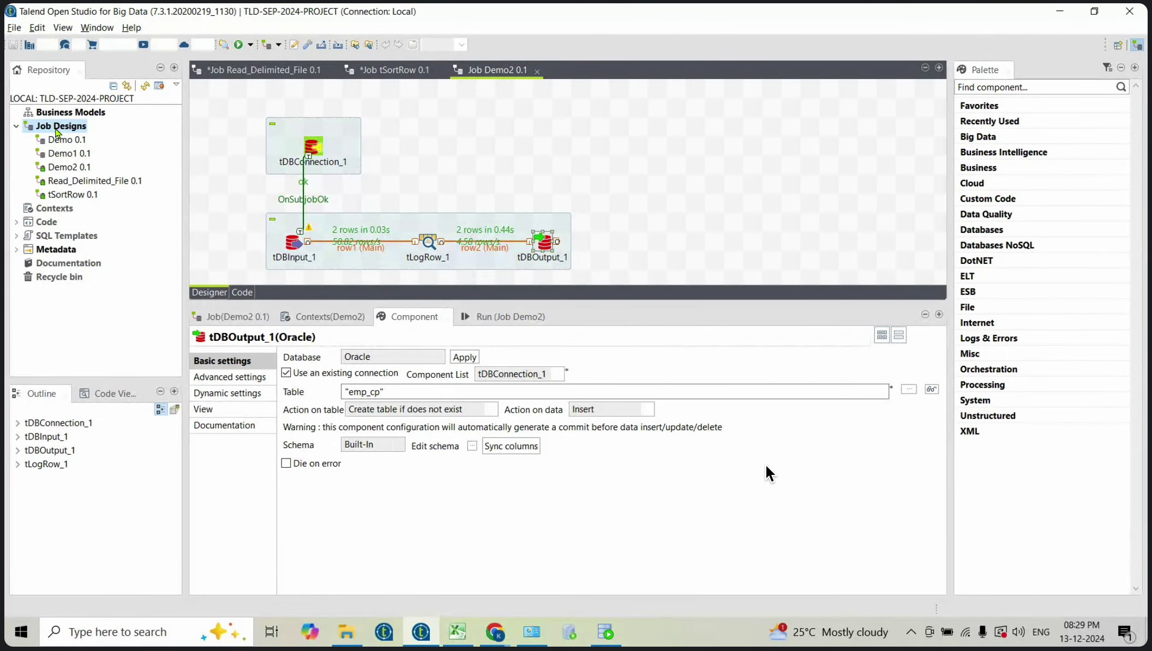
{"action": "right_click", "coordinate": [57, 132]}
{"action": "left_click", "coordinate": [113, 137]}
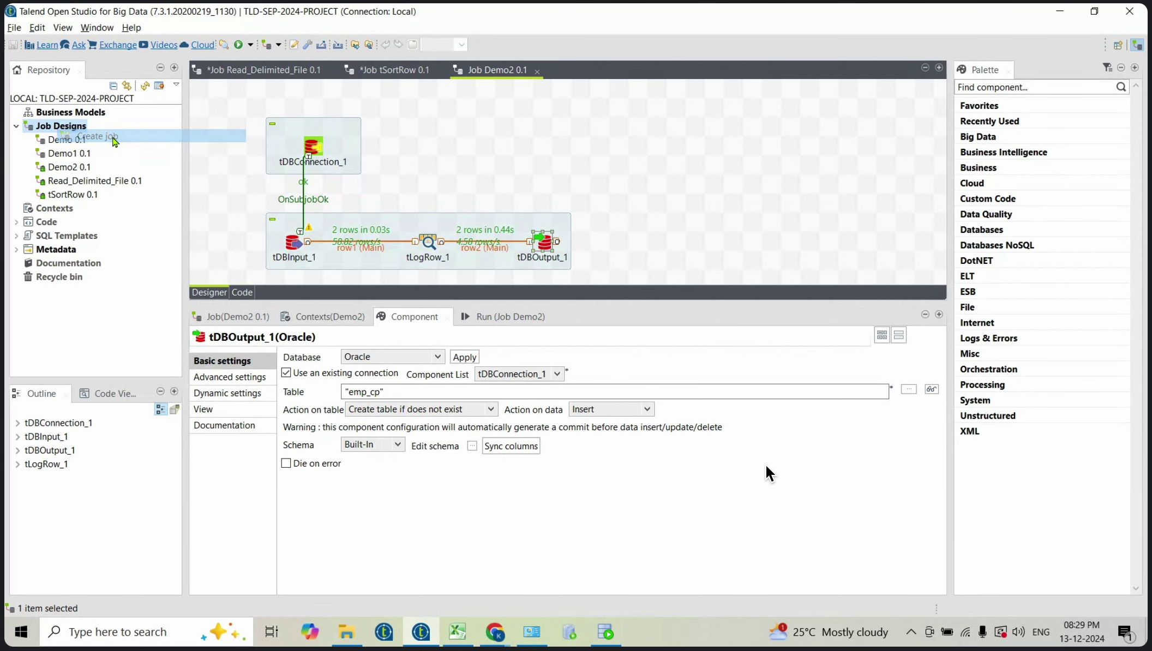
{"action": "type", "text": "tRowGen"}
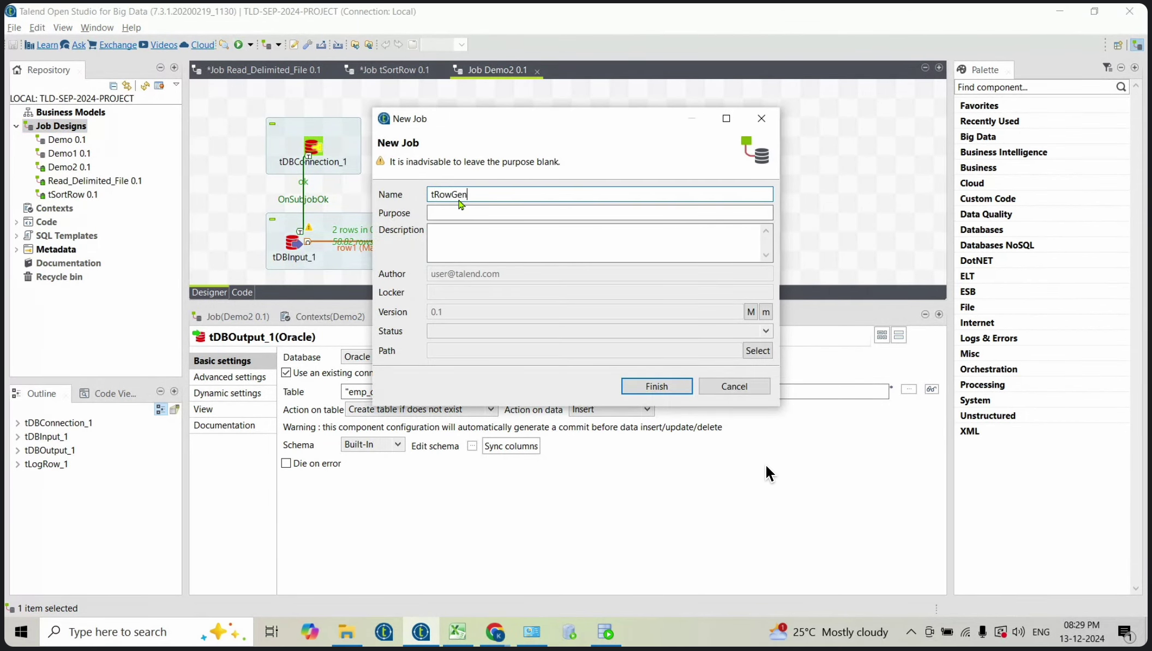
{"action": "type", "text": "rat"}
{"action": "key", "text": "BackSpace"}
{"action": "left_click", "coordinate": [656, 387]}
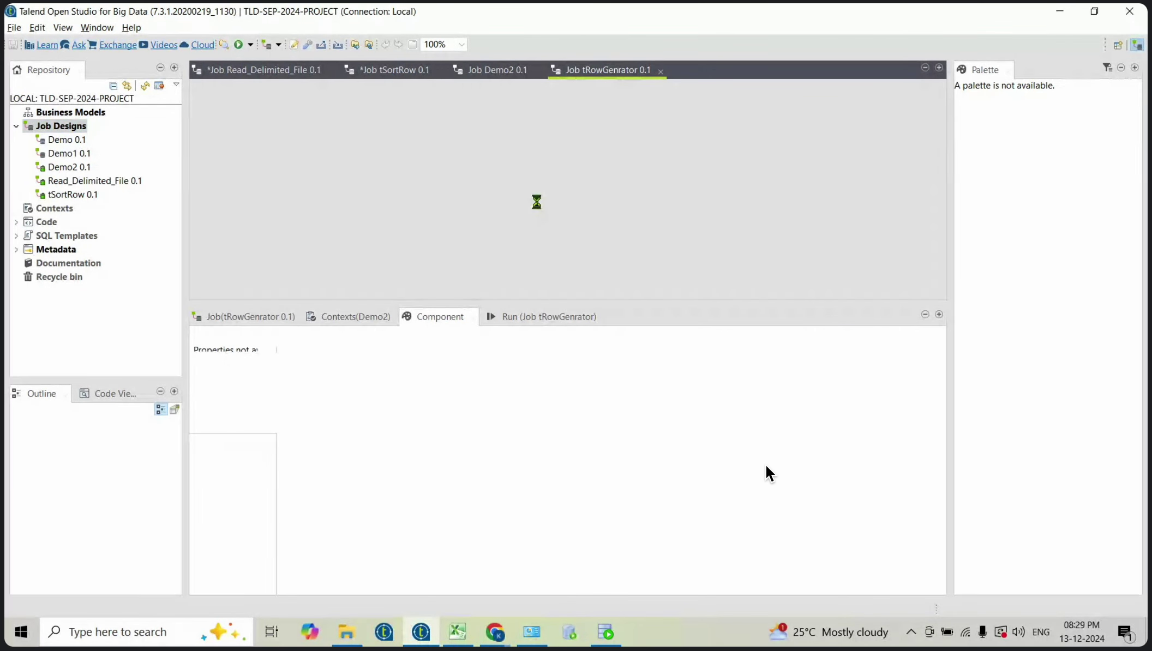
Step: Add tRowGenerator_1 via the 'trow' search, nudge it lower, and open its editor
{"action": "type", "text": "t"}
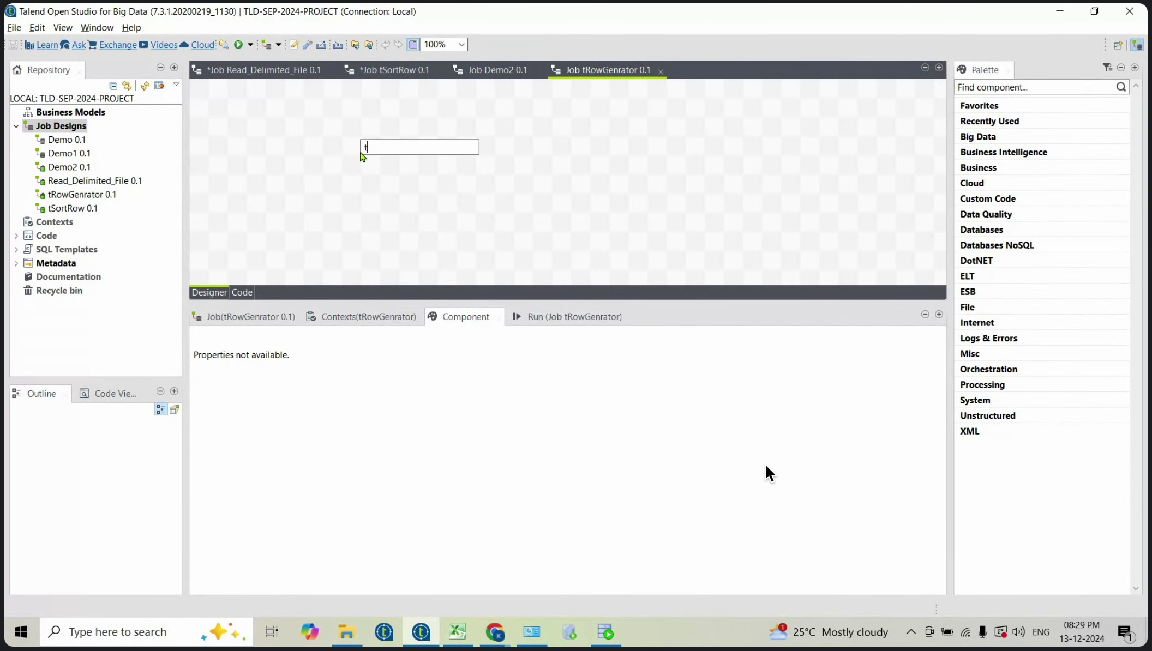
{"action": "type", "text": "row"}
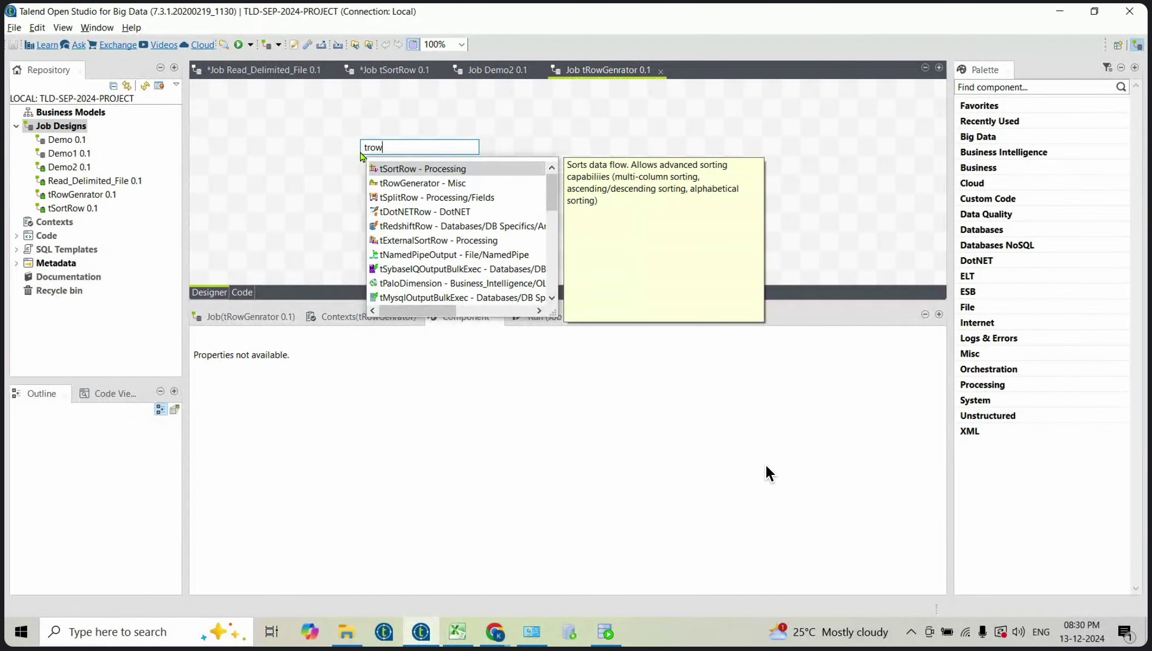
{"action": "key", "text": "Down"}
{"action": "key", "text": "Return"}
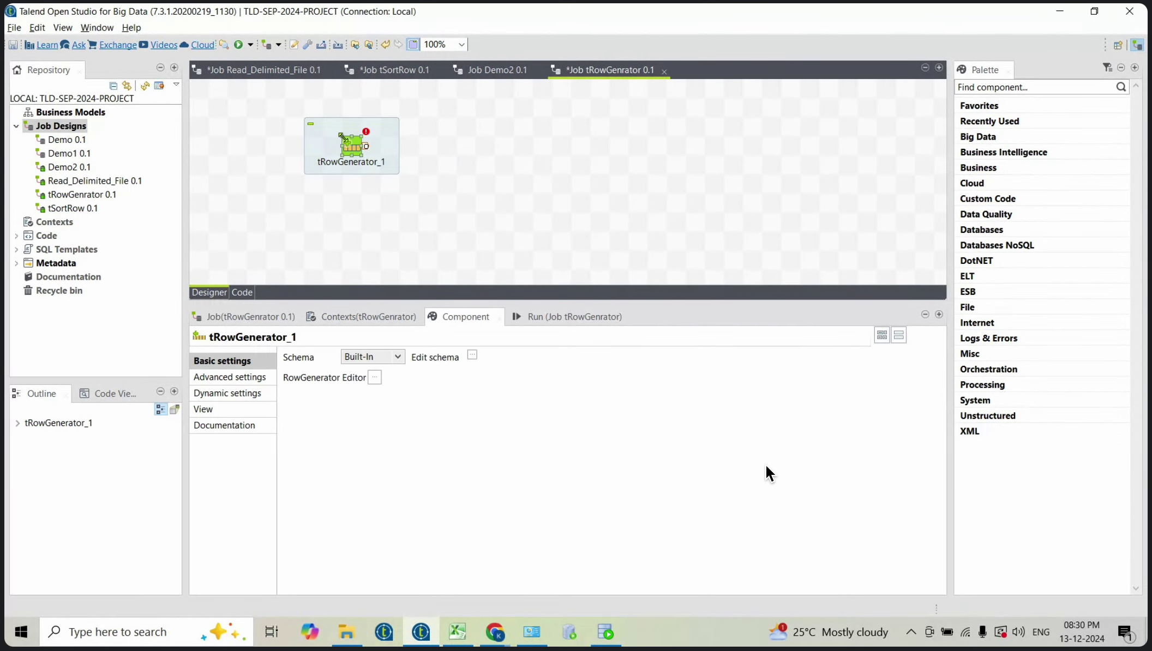
{"action": "left_click_drag", "start_coordinate": [348, 146], "coordinate": [348, 174]}
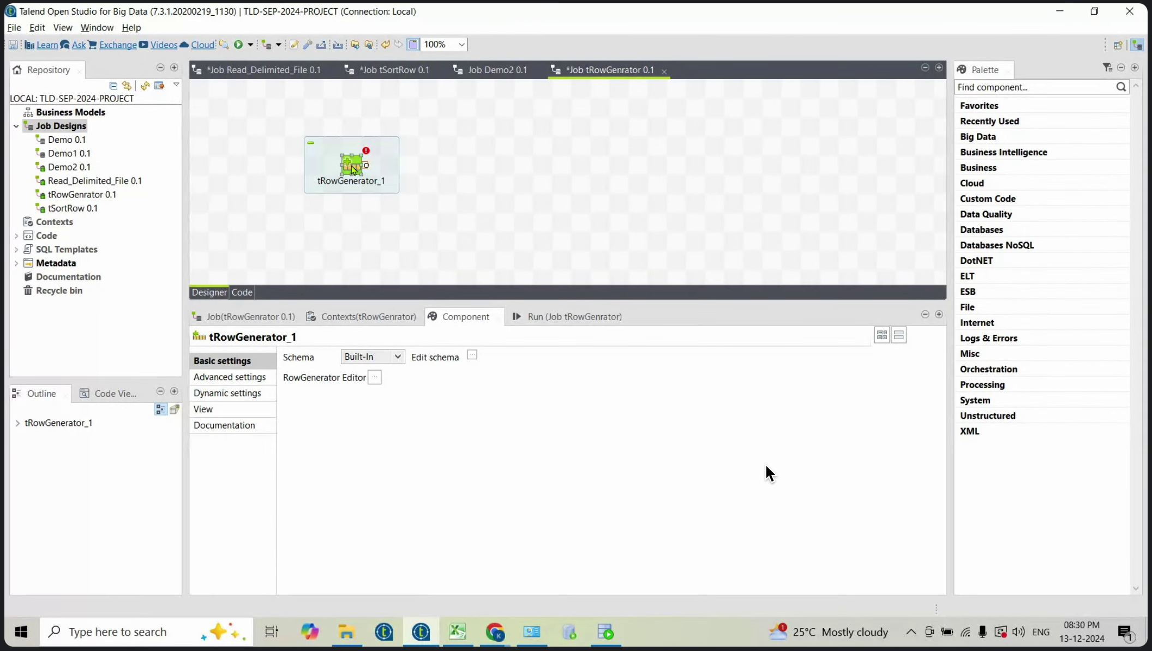
{"action": "double_click", "coordinate": [354, 170]}
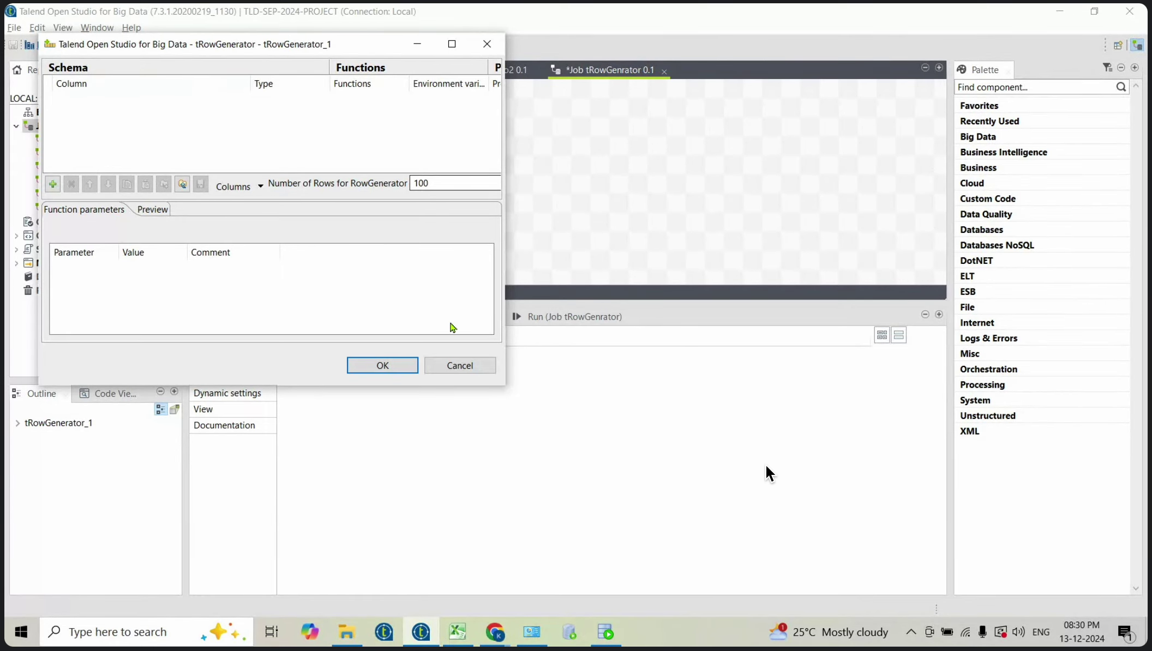
Step: Close the tRowGenerator_1 editor, then reopen it and move it to the middle of the screen
{"action": "left_click", "coordinate": [458, 364]}
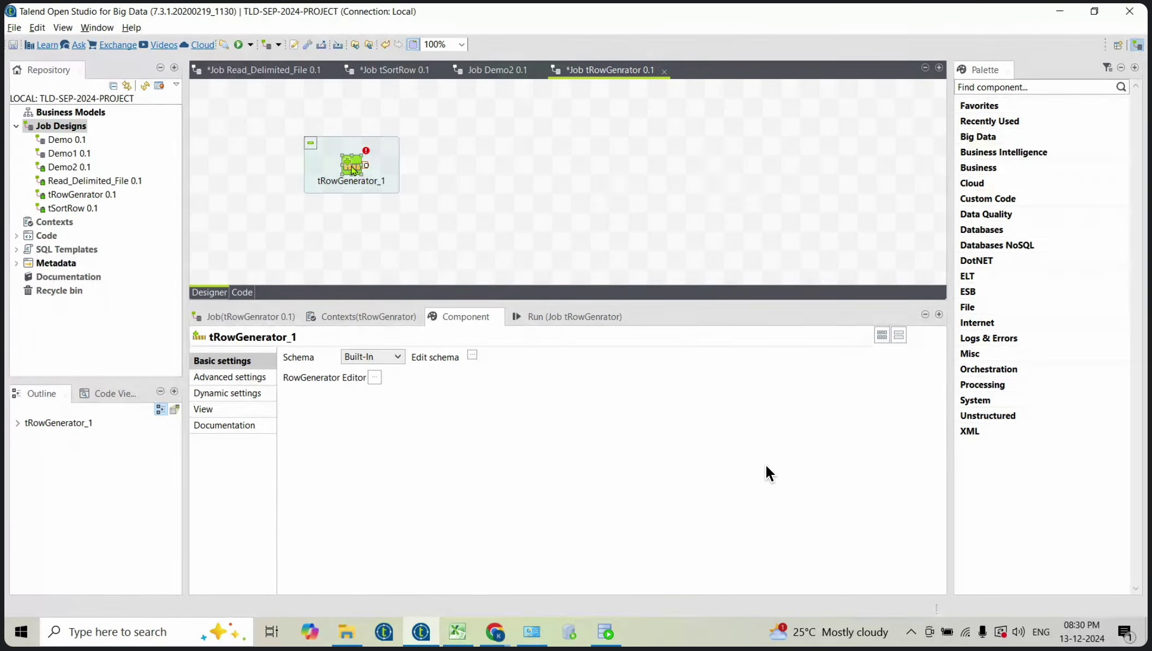
{"action": "double_click", "coordinate": [354, 170]}
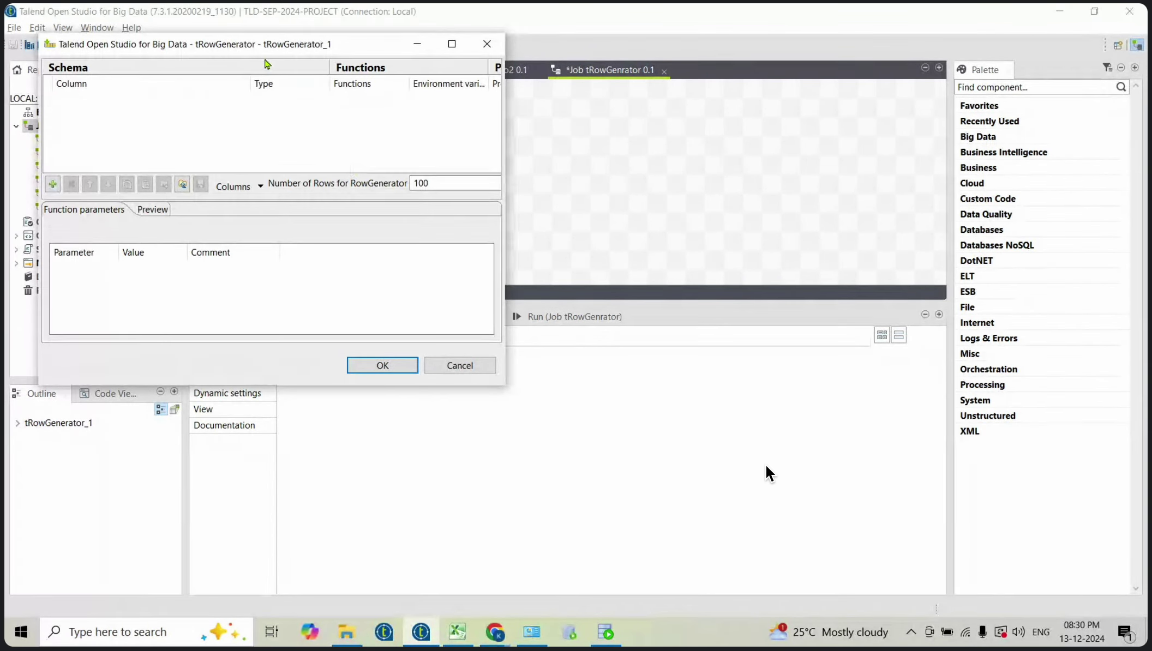
{"action": "left_click_drag", "start_coordinate": [259, 49], "coordinate": [464, 141]}
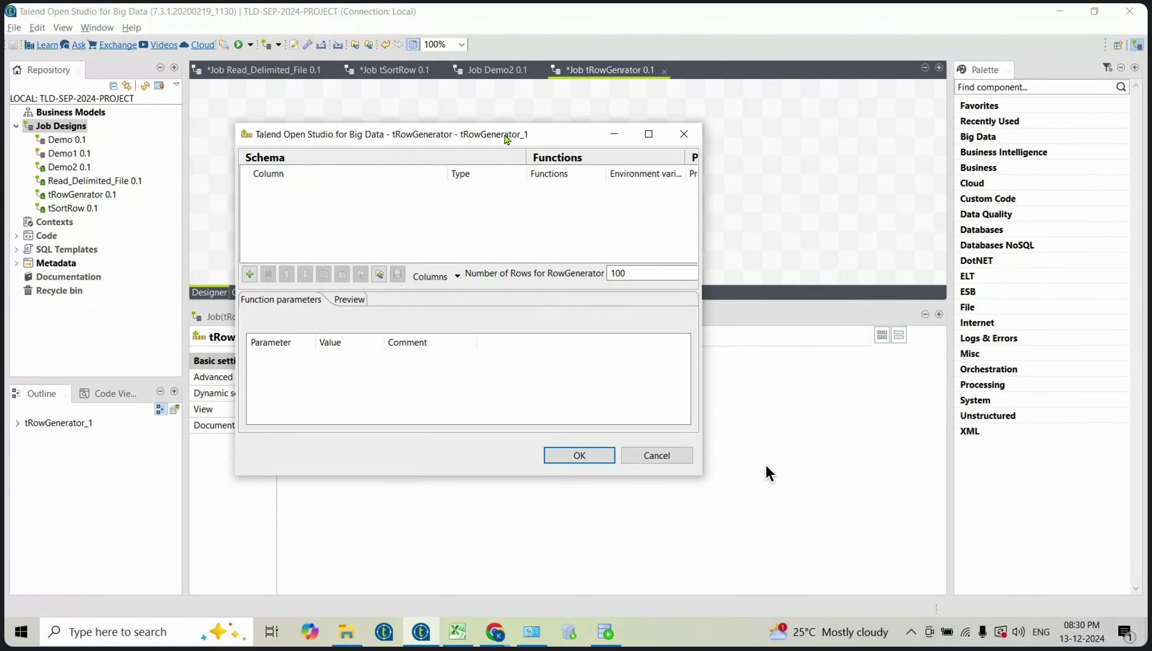
Step: Add columns newColumn, newColumn1 and newColumn2, maximize the editor, and select newColumn
{"action": "left_click", "coordinate": [251, 275]}
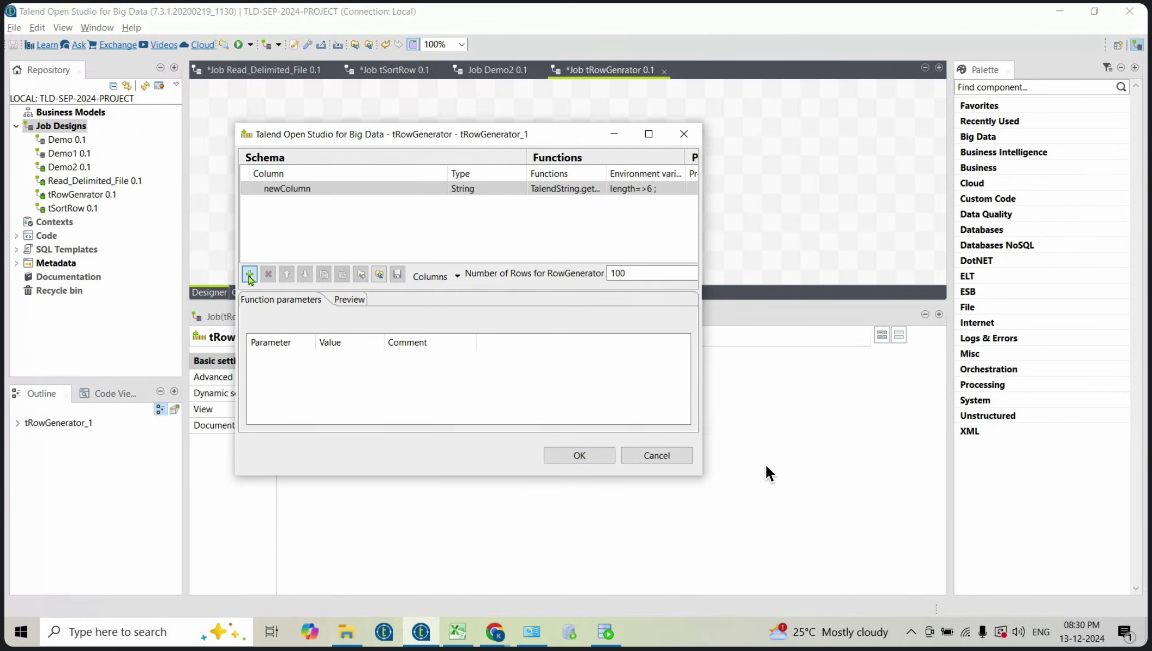
{"action": "left_click", "coordinate": [250, 275]}
{"action": "left_click", "coordinate": [250, 275]}
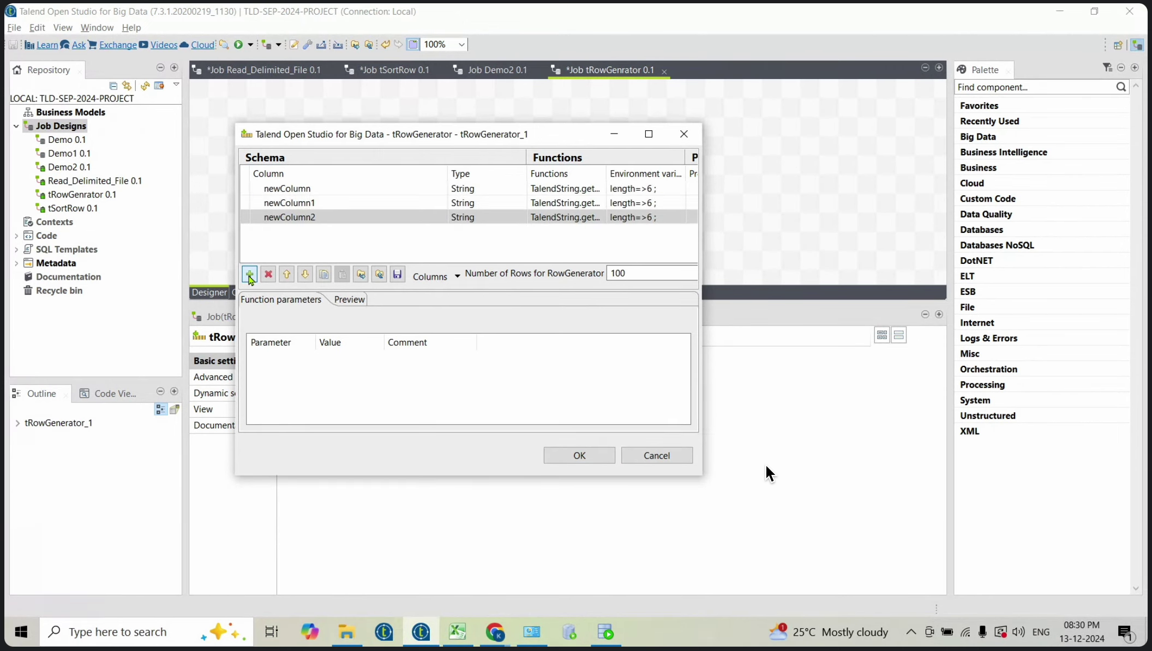
{"action": "left_click", "coordinate": [649, 135]}
{"action": "left_click", "coordinate": [75, 68]}
Step: Rename the three generator columns to ID, NAME and ADDRESS
{"action": "left_click", "coordinate": [68, 62]}
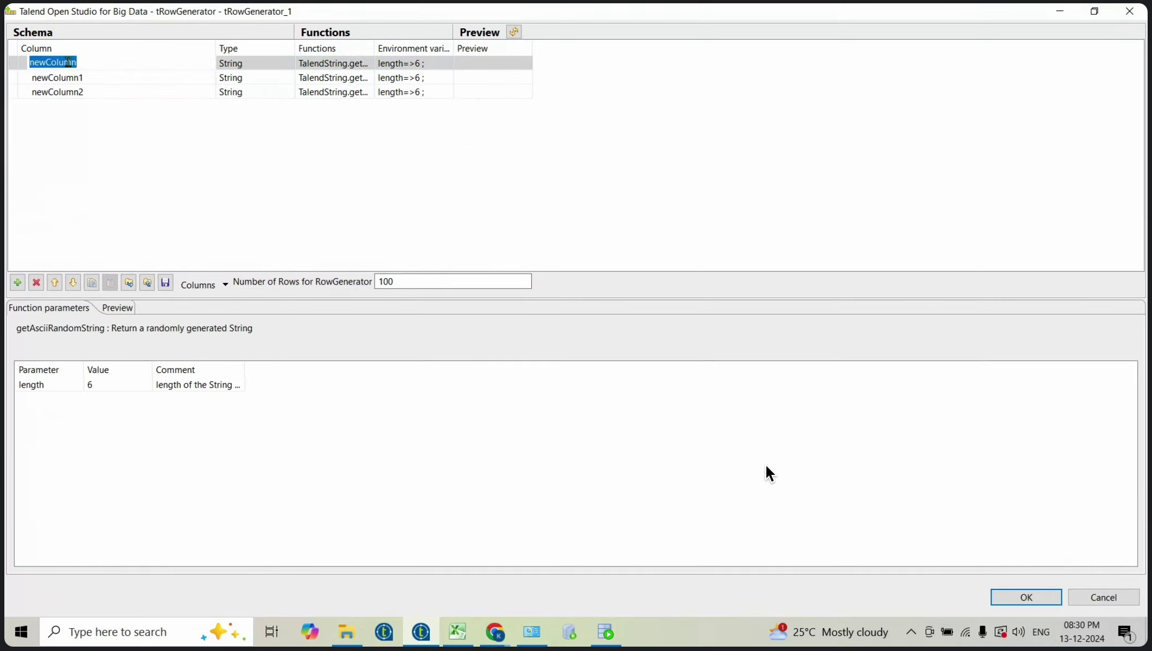
{"action": "type", "text": "ID"}
{"action": "left_click", "coordinate": [82, 78]}
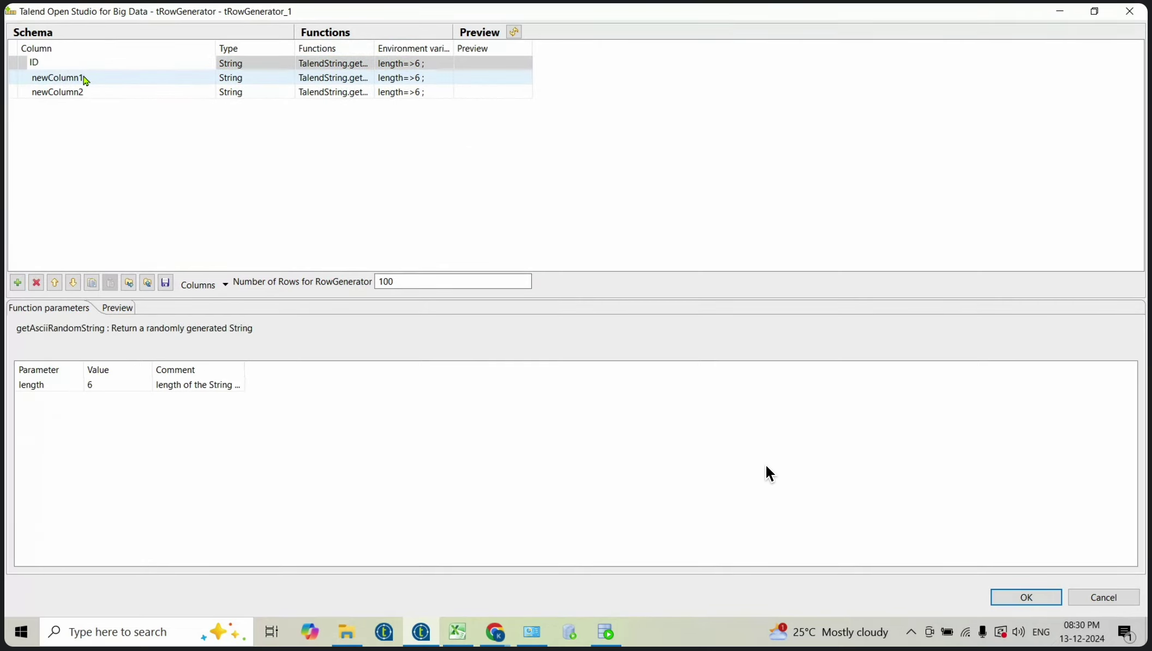
{"action": "left_click", "coordinate": [83, 77]}
{"action": "type", "text": "NAME"}
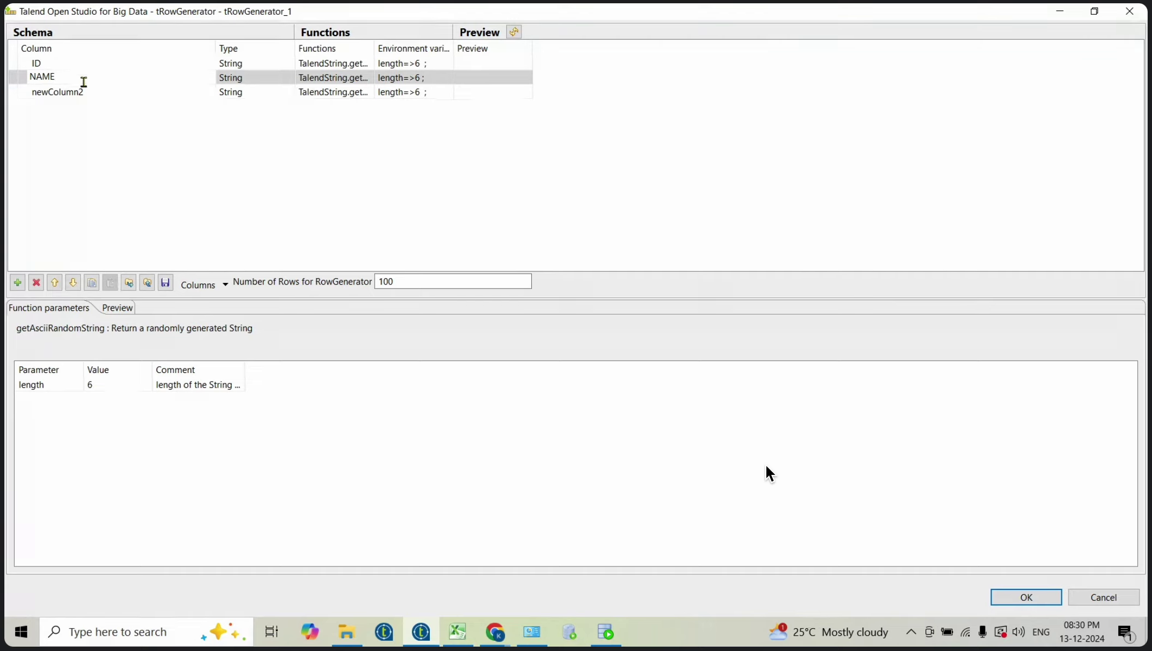
{"action": "left_click", "coordinate": [81, 95]}
{"action": "left_click", "coordinate": [80, 95]}
{"action": "type", "text": "AD"}
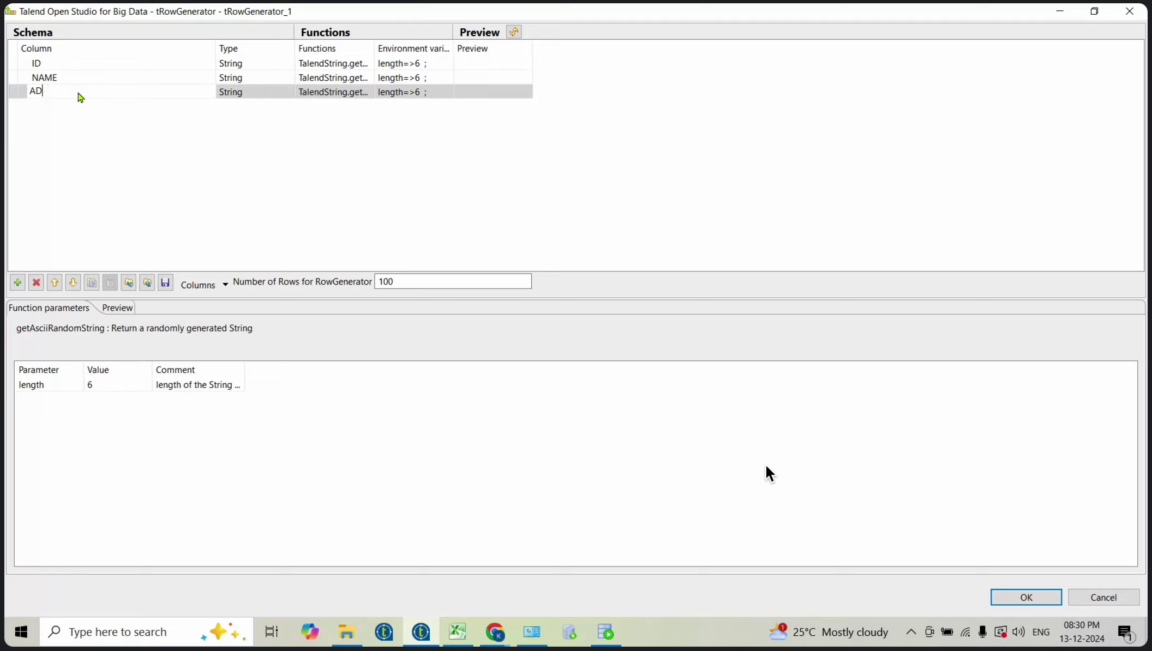
{"action": "left_click", "coordinate": [243, 66]}
Step: Change the ID column's type to int | Integer
{"action": "left_click", "coordinate": [271, 63]}
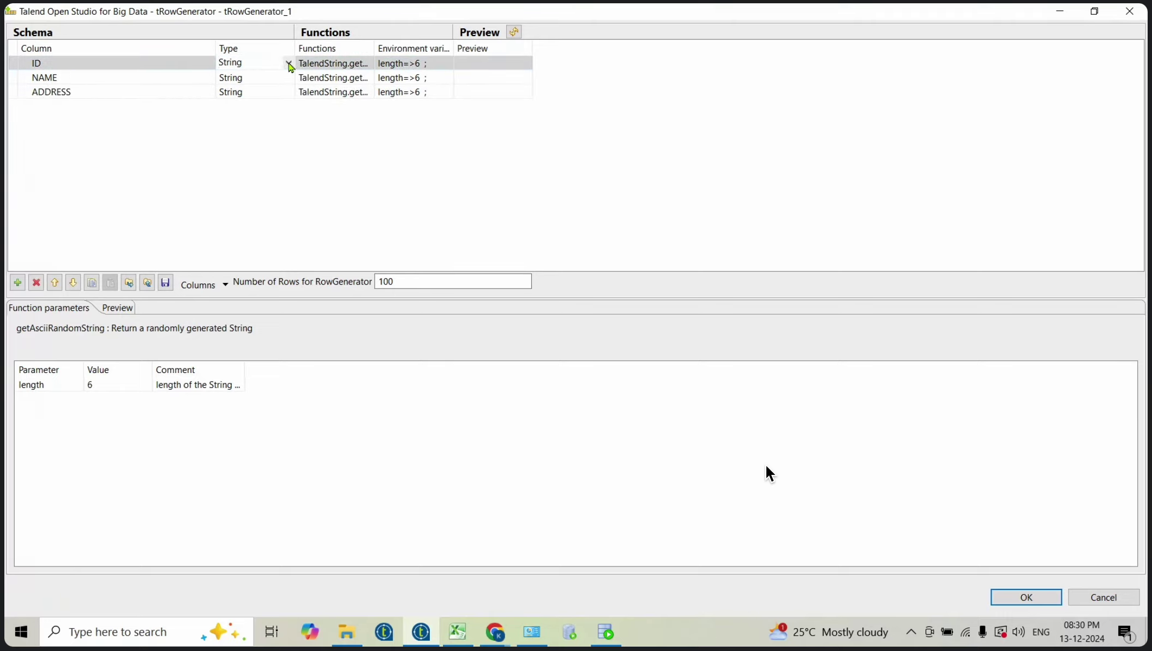
{"action": "left_click", "coordinate": [289, 64]}
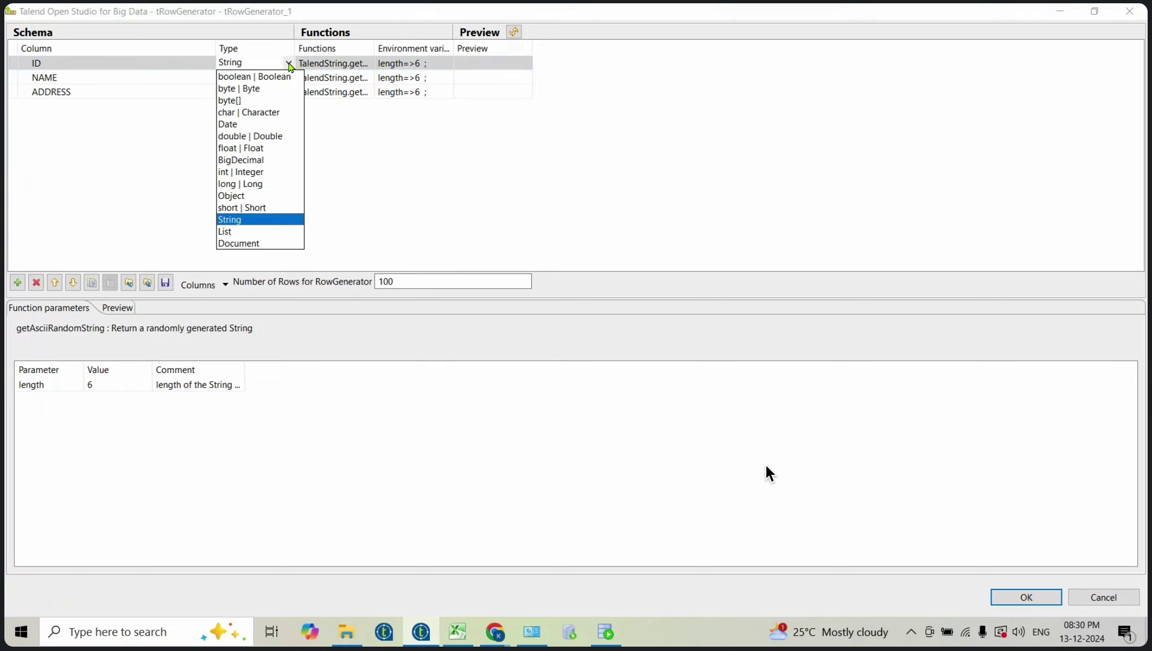
{"action": "left_click", "coordinate": [246, 172]}
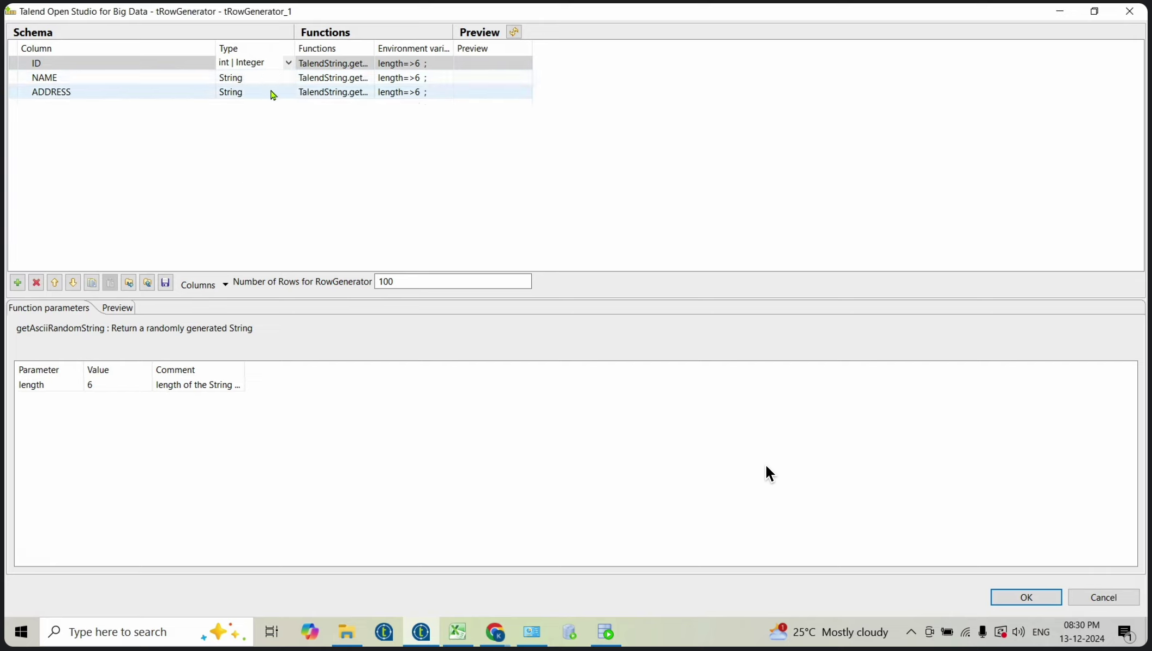
{"action": "left_click", "coordinate": [339, 132]}
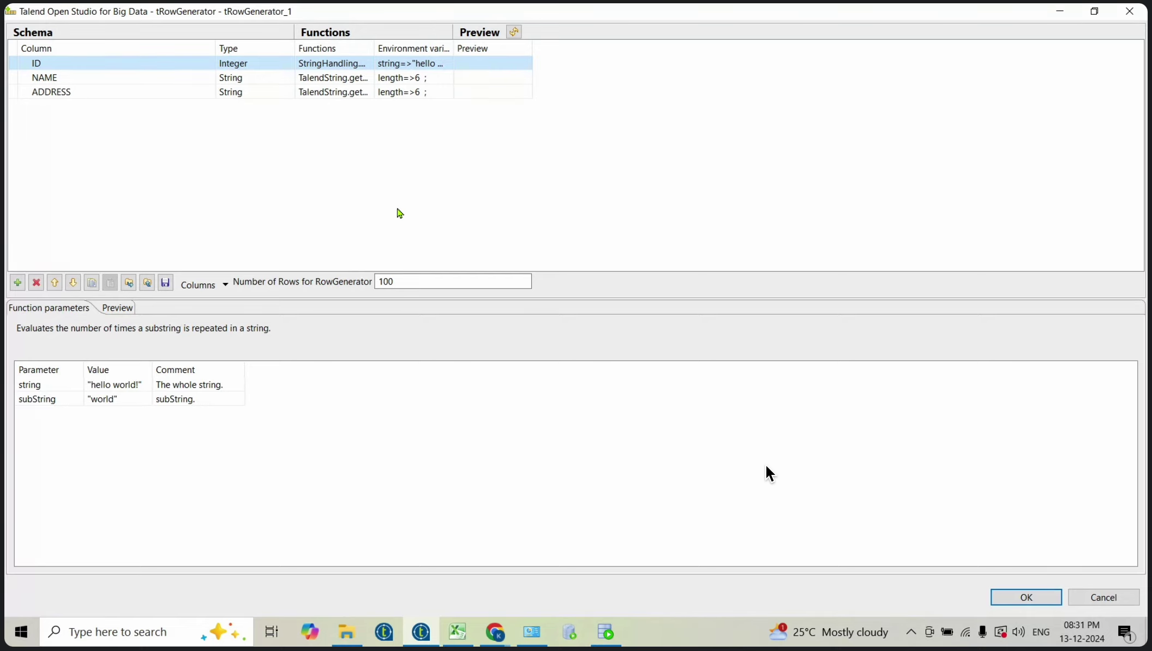
Step: Keep StringHandling.COUNT as the ID function, then reopen and scroll the function list
{"action": "left_click", "coordinate": [349, 64]}
{"action": "left_click", "coordinate": [369, 63]}
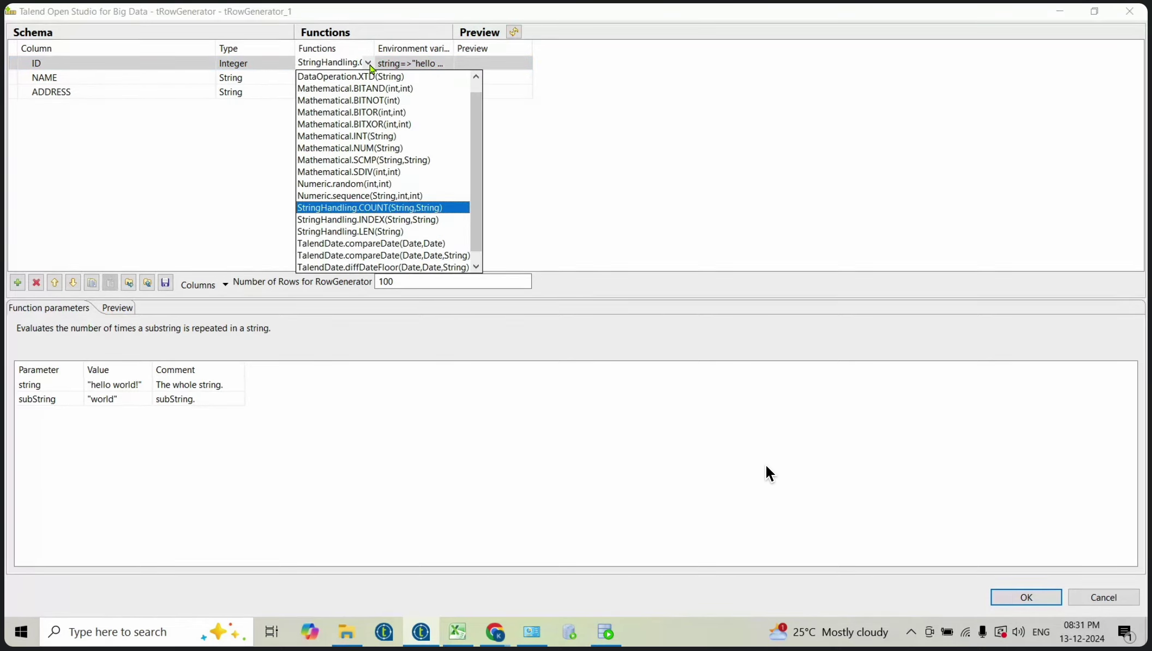
{"action": "left_click", "coordinate": [217, 172]}
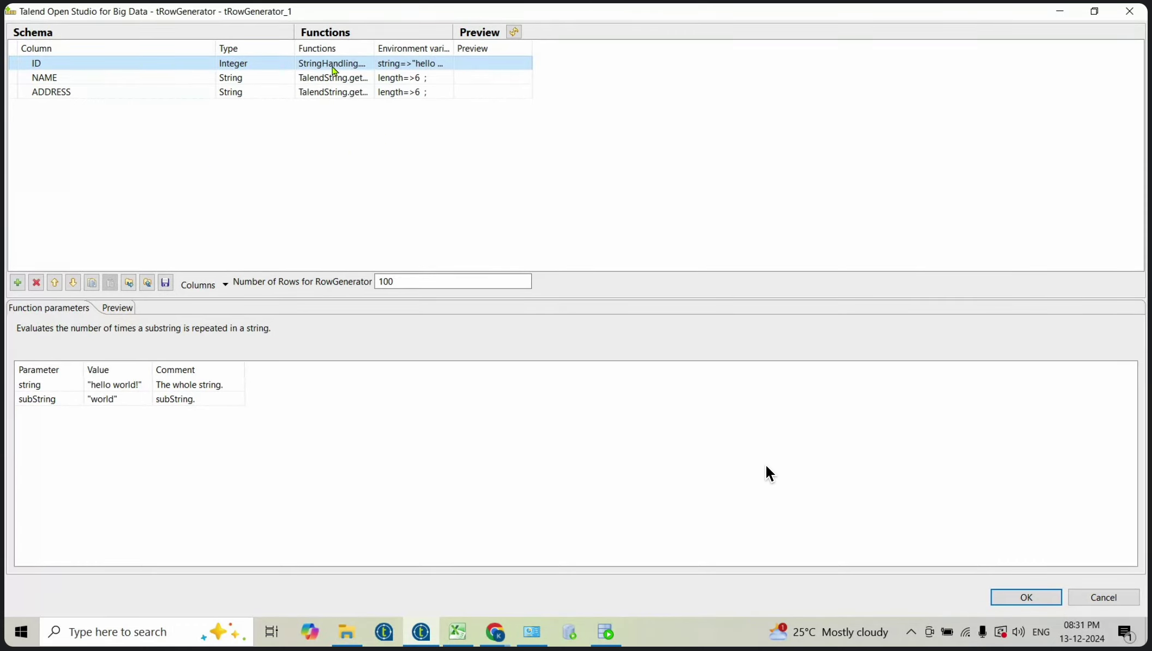
{"action": "left_click", "coordinate": [367, 69]}
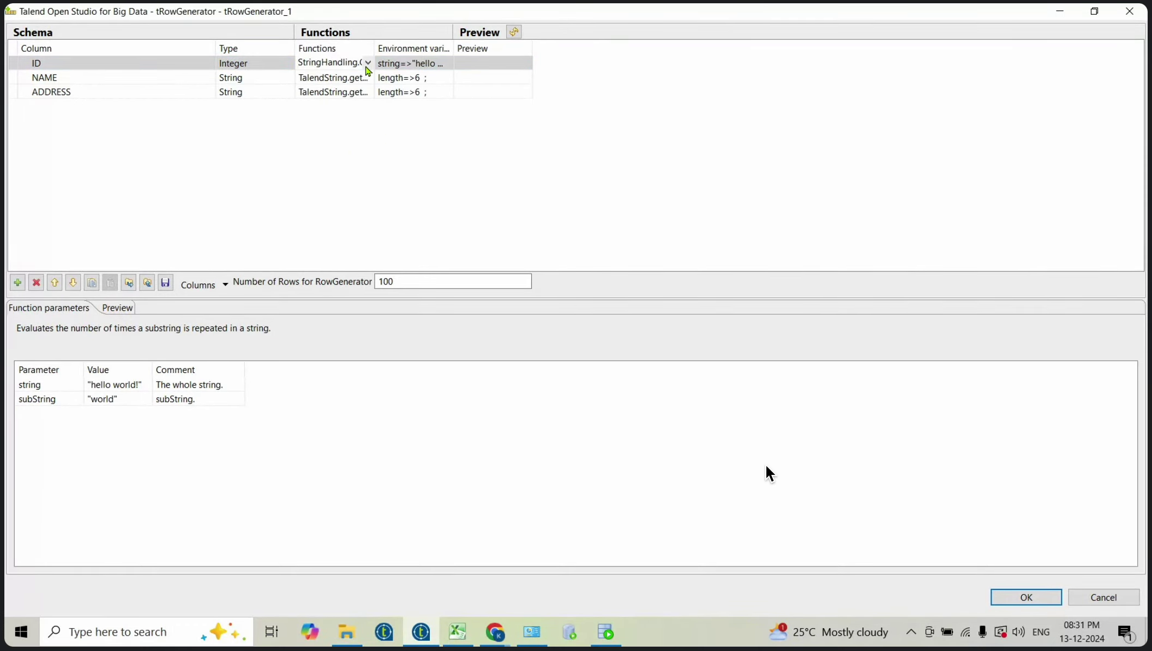
{"action": "left_click", "coordinate": [368, 63]}
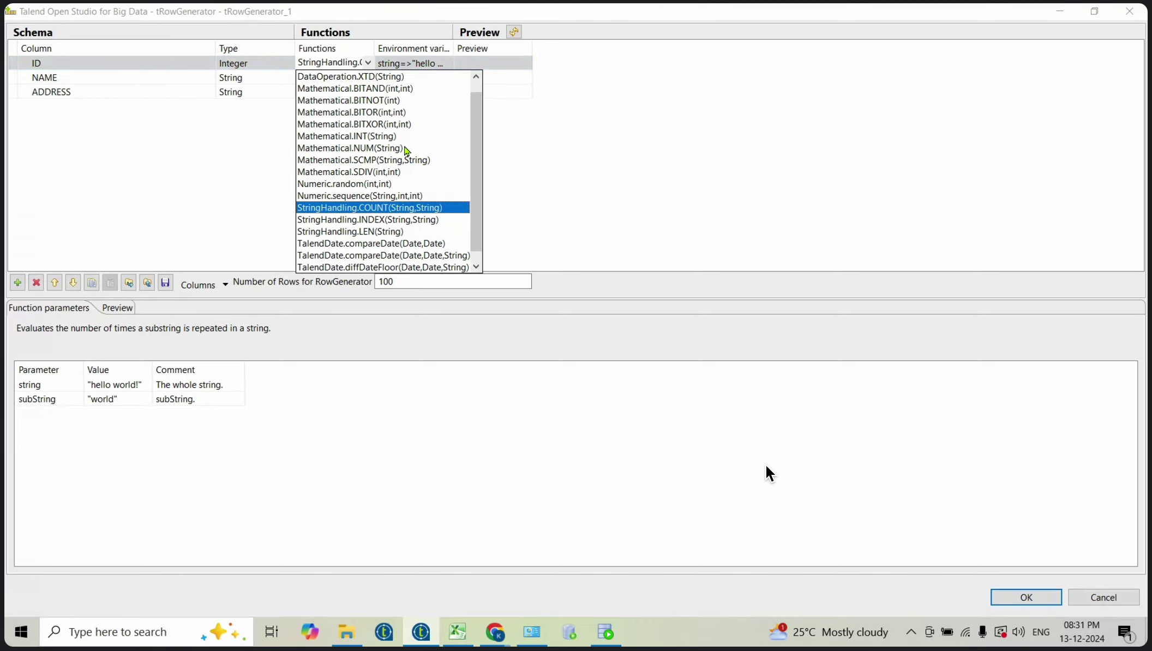
{"action": "left_click_drag", "start_coordinate": [474, 139], "coordinate": [480, 55]}
{"action": "left_click_drag", "start_coordinate": [475, 117], "coordinate": [476, 88]}
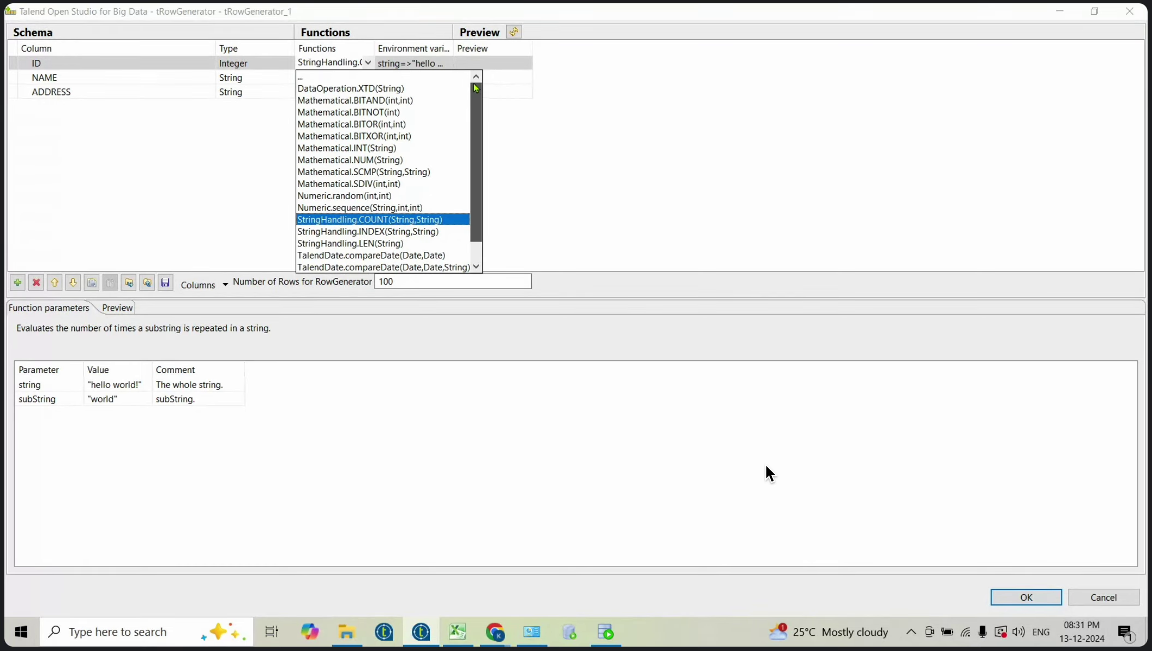